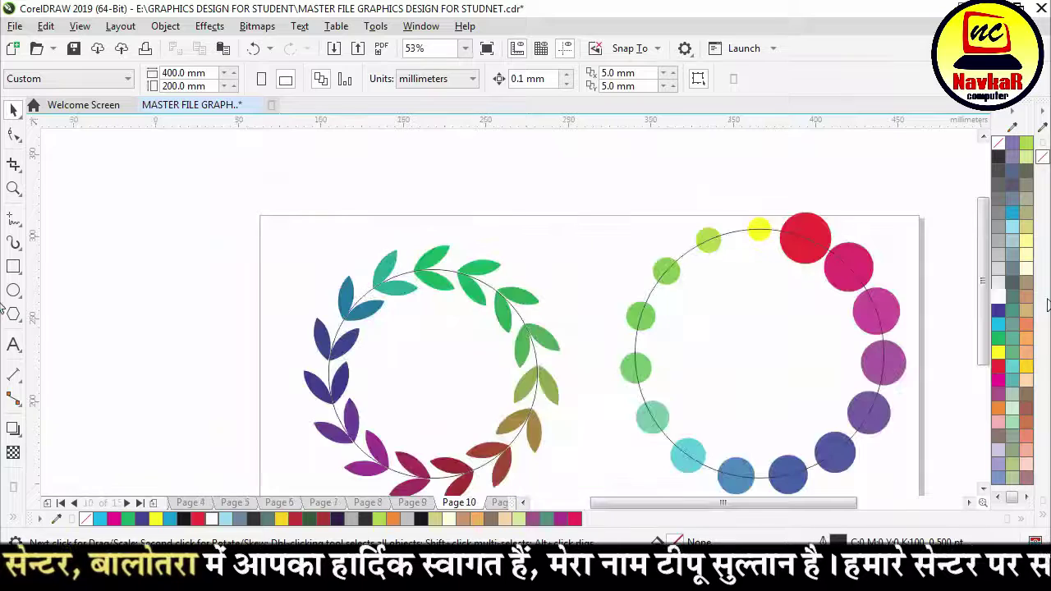
# Go to page 15 of the document, which holds the finished ribbon badge.
pyautogui.press('pagedown')
pyautogui.press('pagedown')
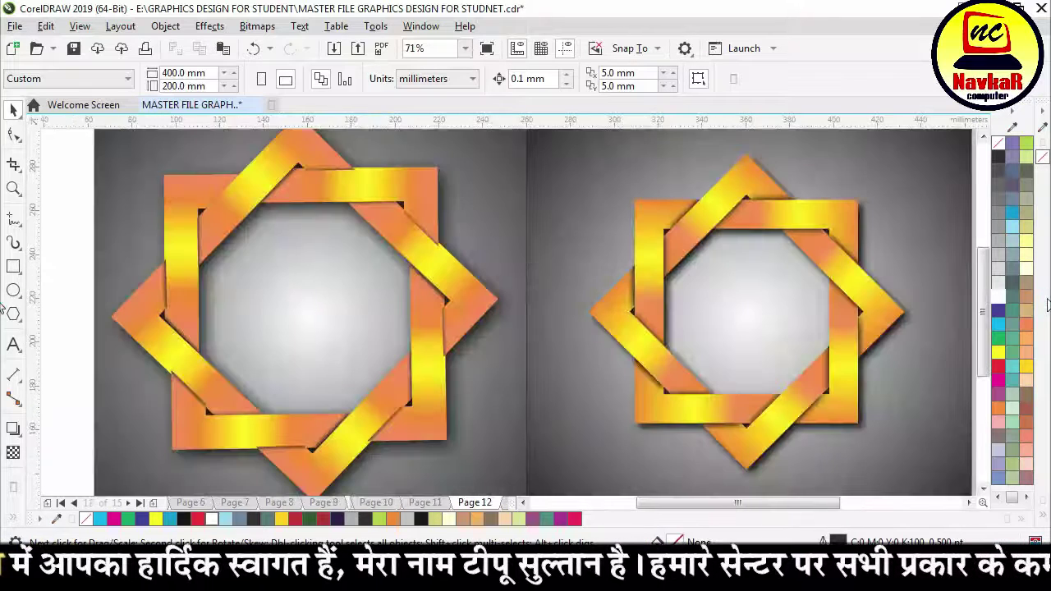
pyautogui.press('pagedown')
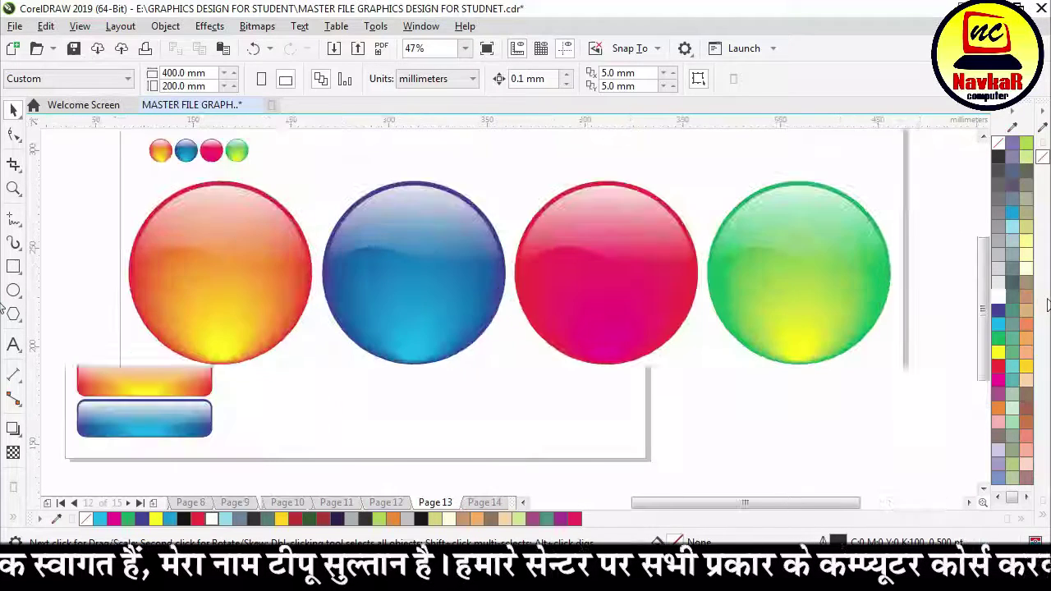
pyautogui.press('pagedown')
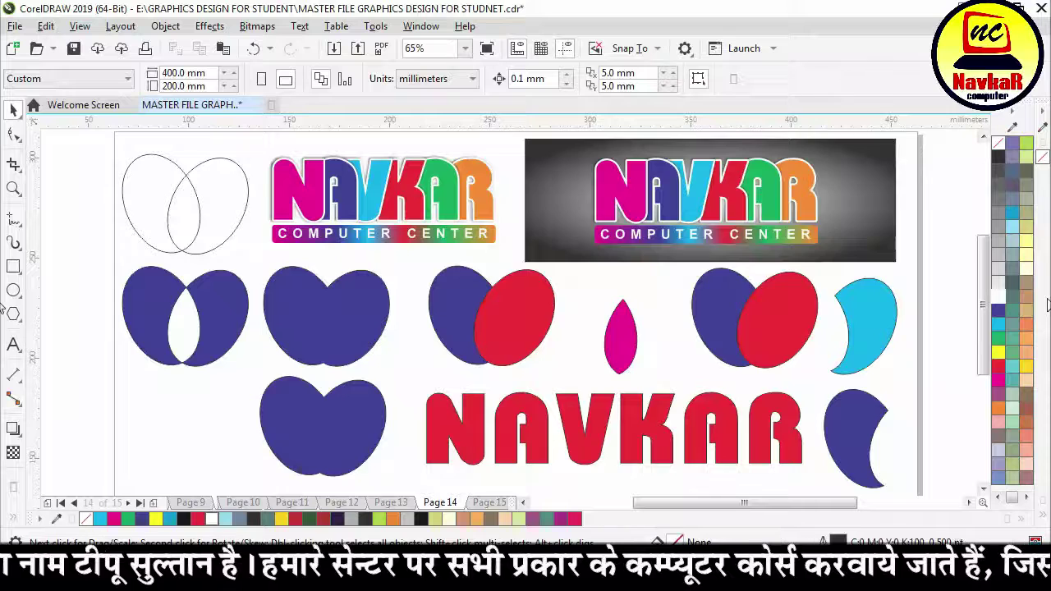
pyautogui.press('pagedown')
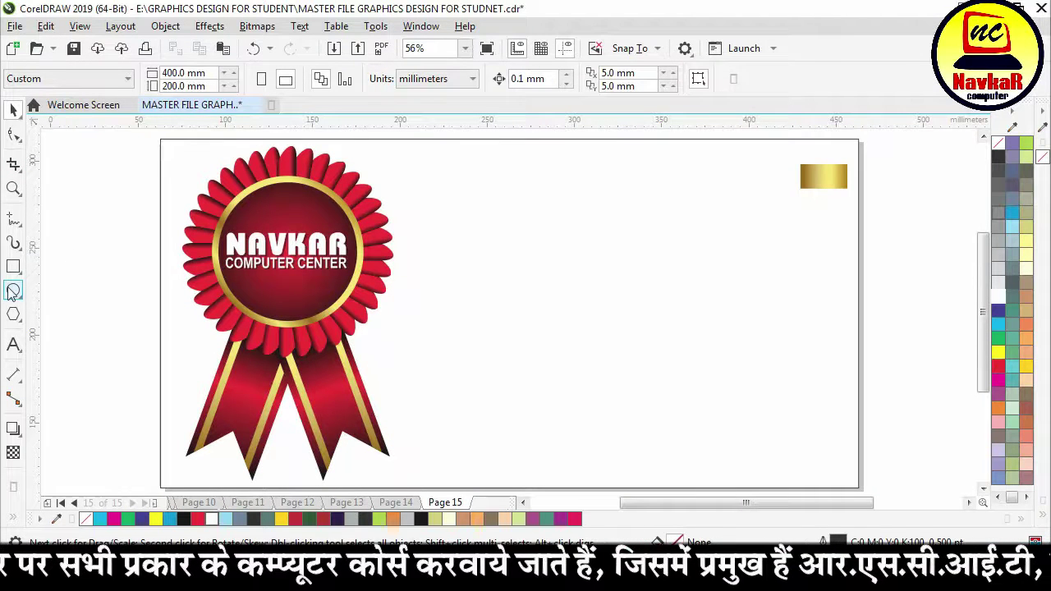
# Draw a circle about 95.5 mm across in the empty area beside the ribbon badge and fill it red.
pyautogui.click(13, 292)
pyautogui.moveTo(554, 213)
pyautogui.mouseDown()
pyautogui.moveTo(675, 328)
pyautogui.moveTo(702, 300)
pyautogui.moveTo(716, 376)
pyautogui.mouseUp()
pyautogui.click(13, 109)
pyautogui.scroll(2, 757, 309)
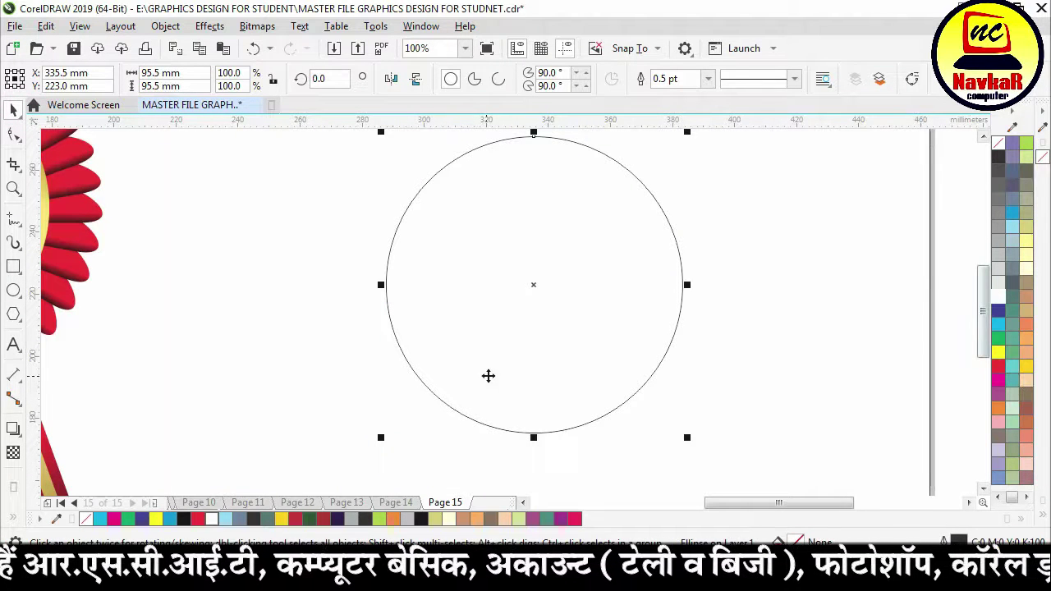
pyautogui.click(998, 366)
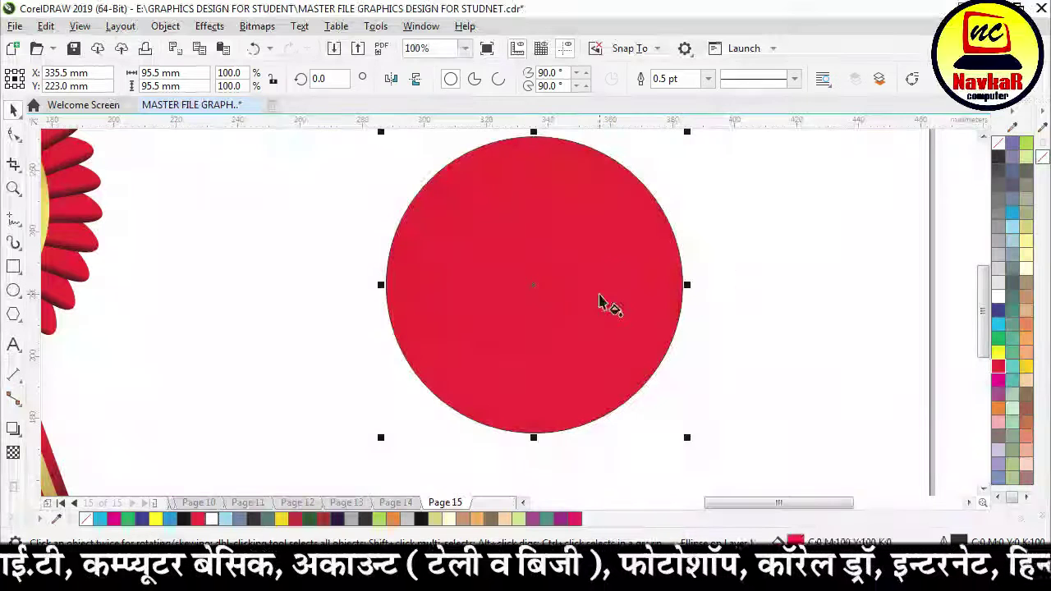
# Give the circle a horizontal linear fountain fill with black ends and red in the middle, and remove its outline.
pyautogui.press('g')
pyautogui.moveTo(386, 285); pyautogui.dragTo(681, 285)
pyautogui.moveTo(184, 518); pyautogui.dragTo(385, 285)
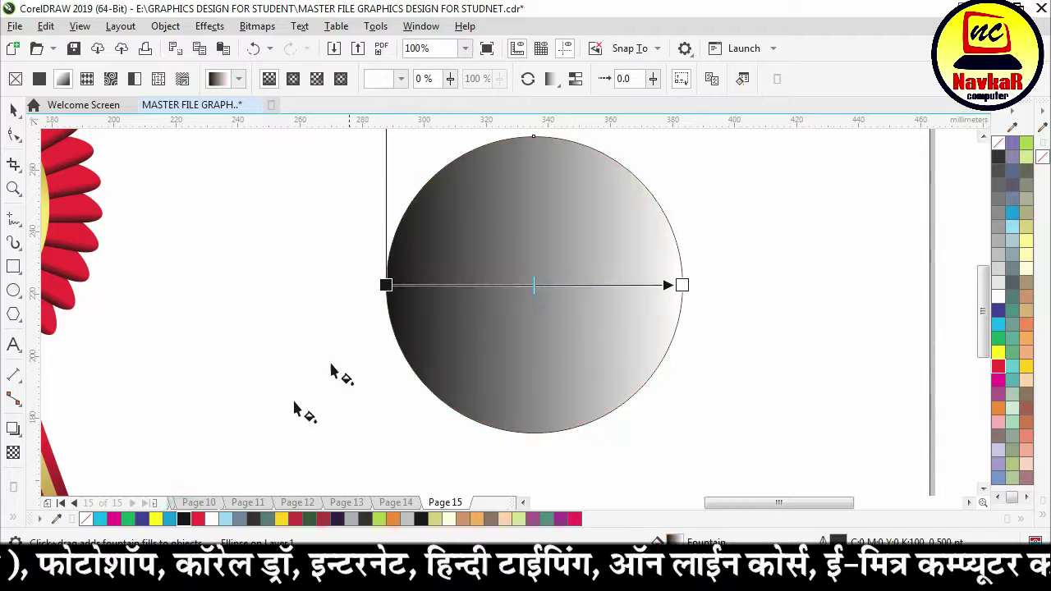
pyautogui.moveTo(584, 330); pyautogui.dragTo(682, 286)
pyautogui.moveTo(999, 367); pyautogui.dragTo(535, 287)
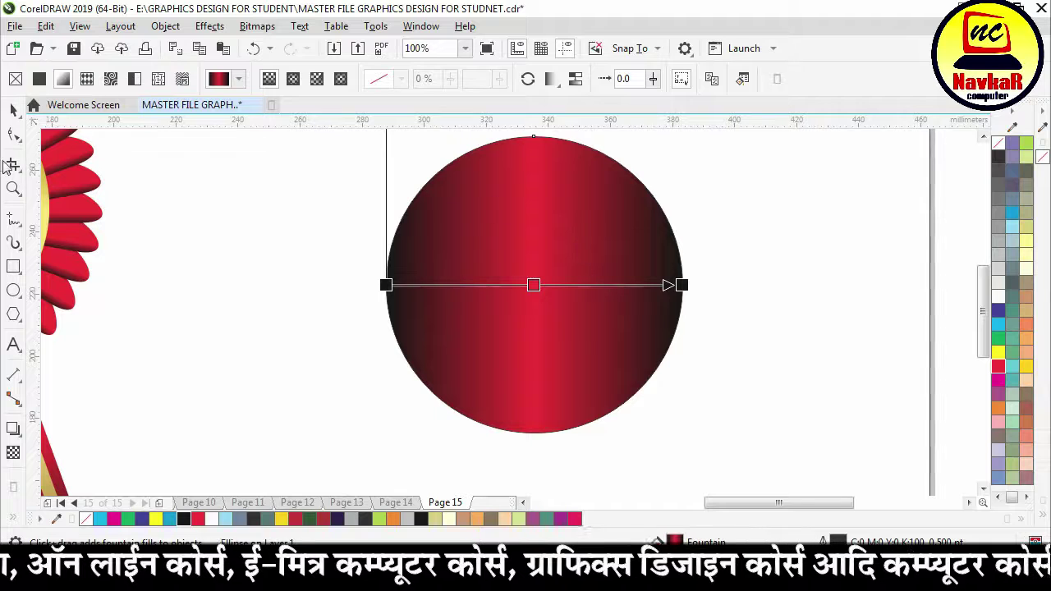
pyautogui.click(13, 110)
pyautogui.rightClick(999, 143)
pyautogui.scroll(-2, 664, 311)
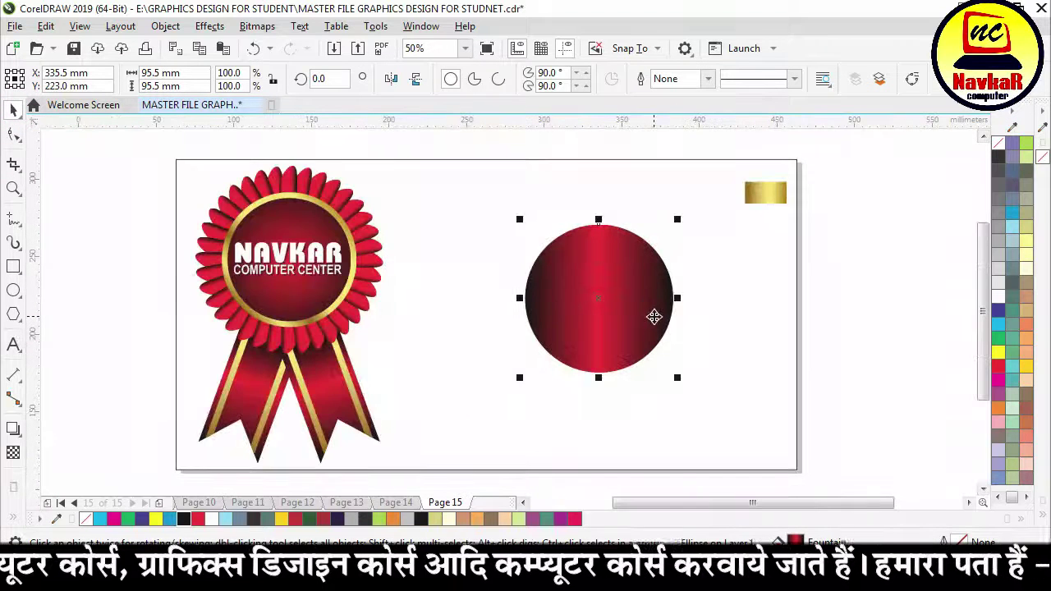
# Make a smaller concentric copy of the gradient circle, about 85.5 mm across.
pyautogui.scroll(2, 657, 324)
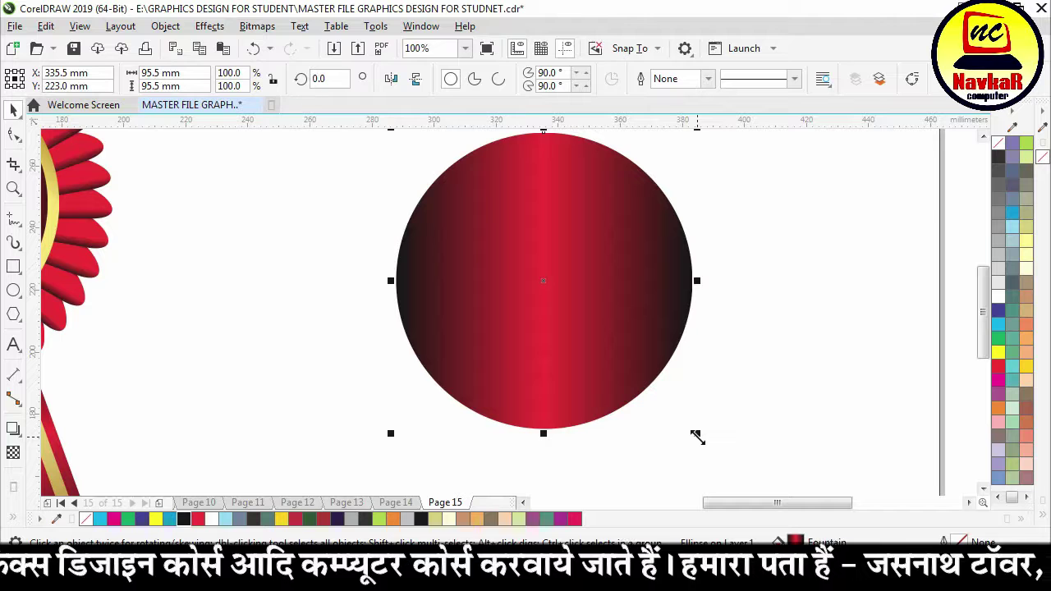
pyautogui.moveTo(697, 436); pyautogui.dragTo(682, 426)
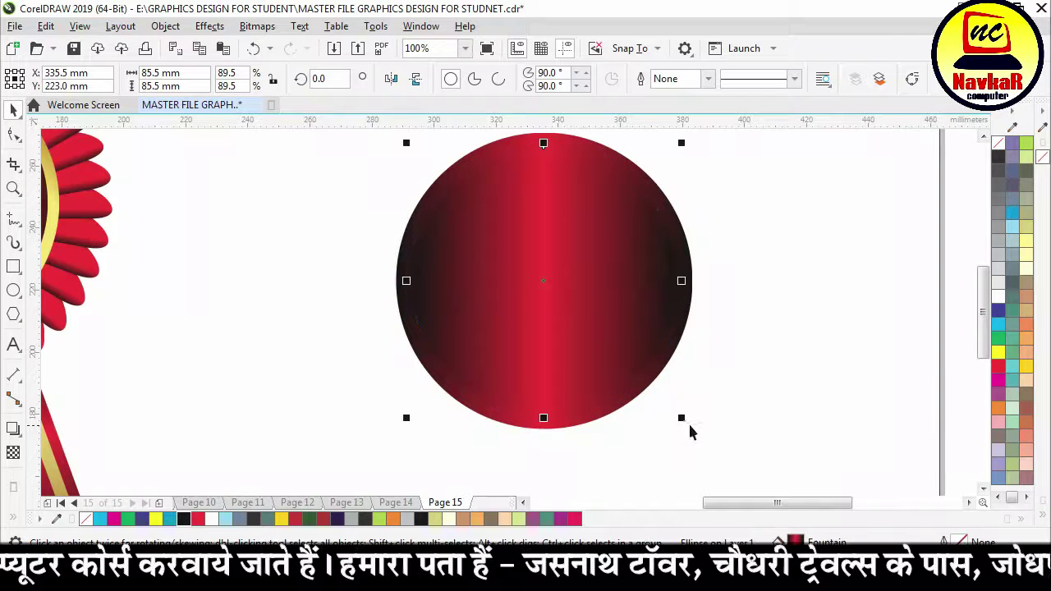
pyautogui.click(738, 280)
# Move the gold gradient sample closer to the circles and copy its properties, including the fill, to the outer circle.
pyautogui.click(598, 155)
pyautogui.scroll(-1, 493, 281)
pyautogui.moveTo(680, 174); pyautogui.dragTo(648, 227)
pyautogui.scroll(1, 633, 216)
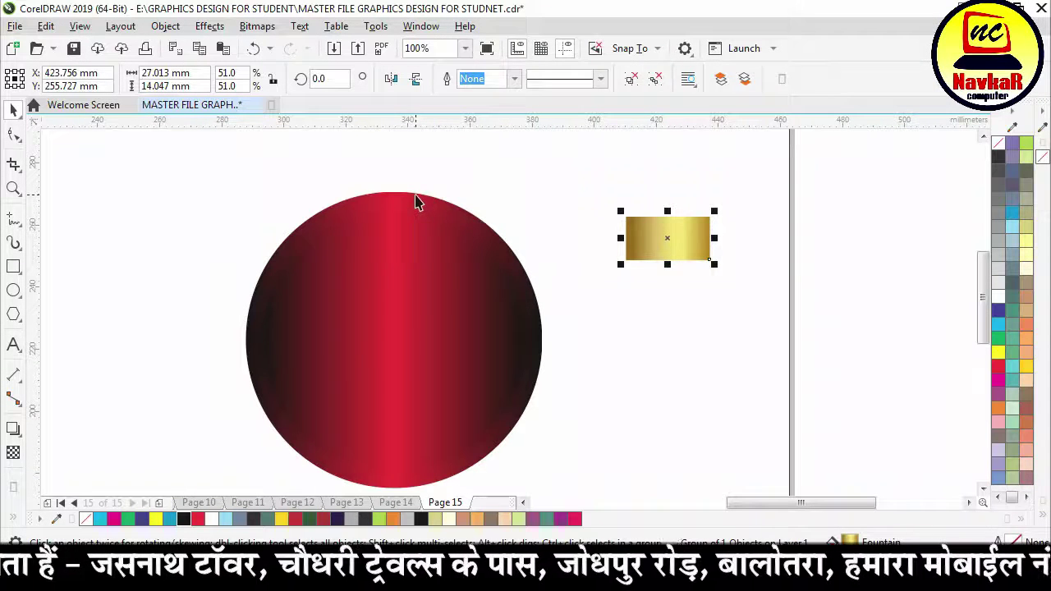
pyautogui.click(416, 201)
pyautogui.click(45, 26)
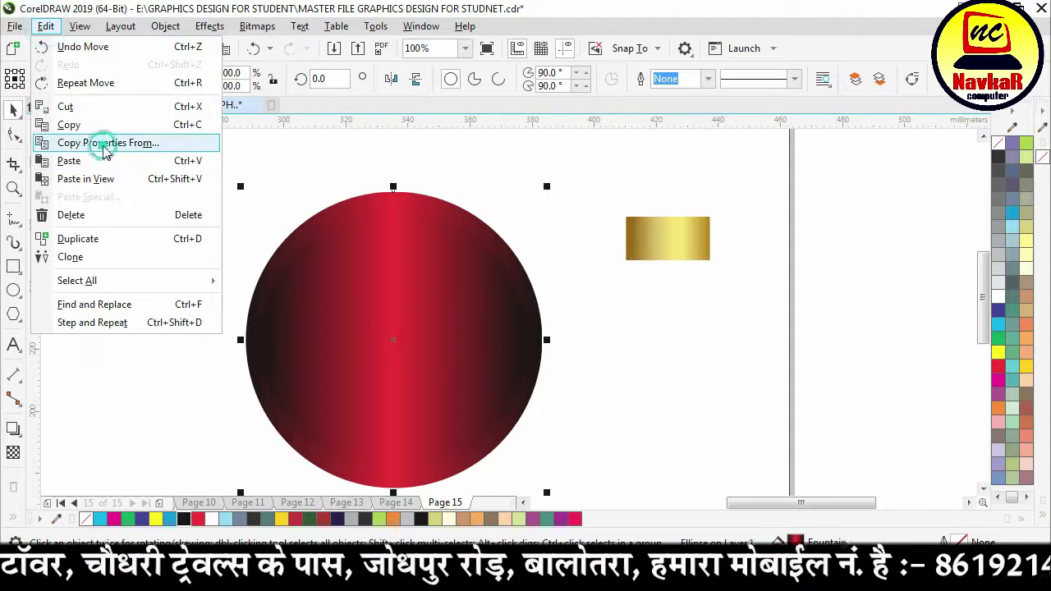
pyautogui.click(104, 148)
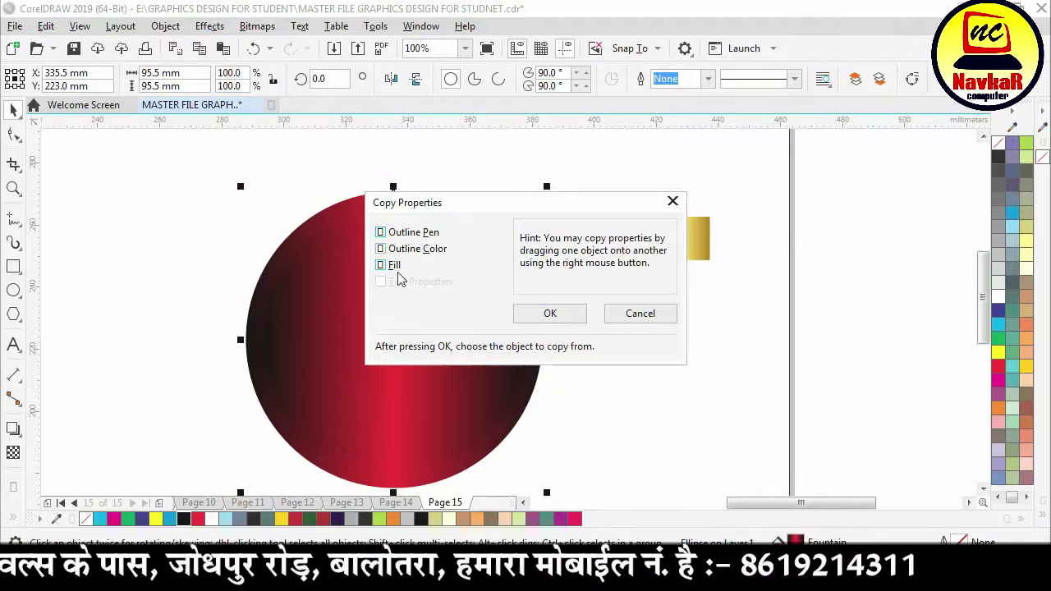
pyautogui.click(549, 313)
pyautogui.click(669, 240)
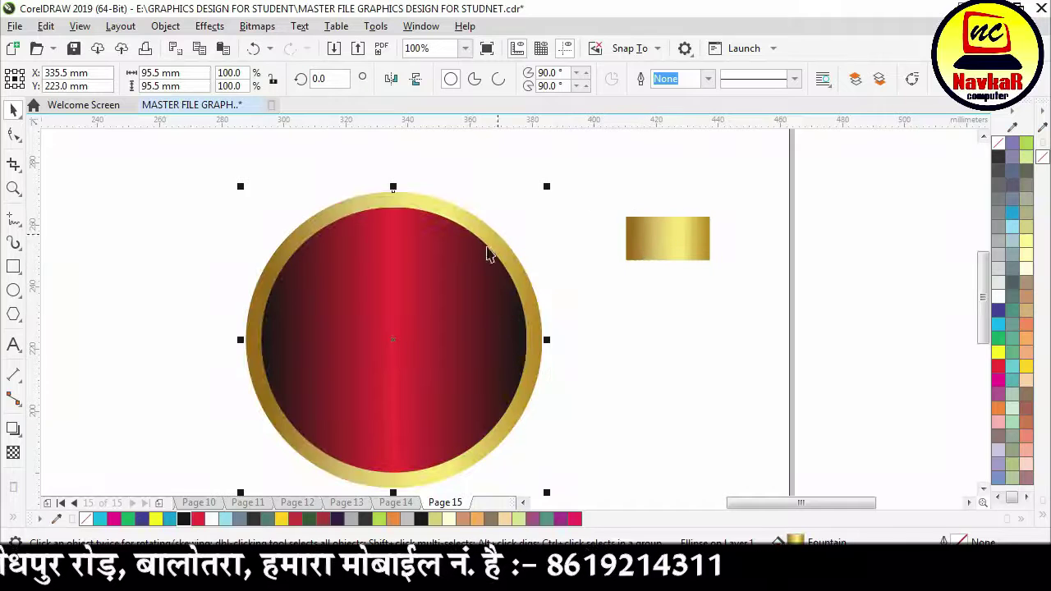
# Thin the gold ring by enlarging the inner red circle to about 88 mm, and move the gold sample back to the page's upper-right corner.
pyautogui.moveTo(546, 186); pyautogui.dragTo(534, 197)
pyautogui.scroll(-1, 533, 211)
pyautogui.moveTo(612, 227); pyautogui.dragTo(642, 159)
pyautogui.click(464, 174)
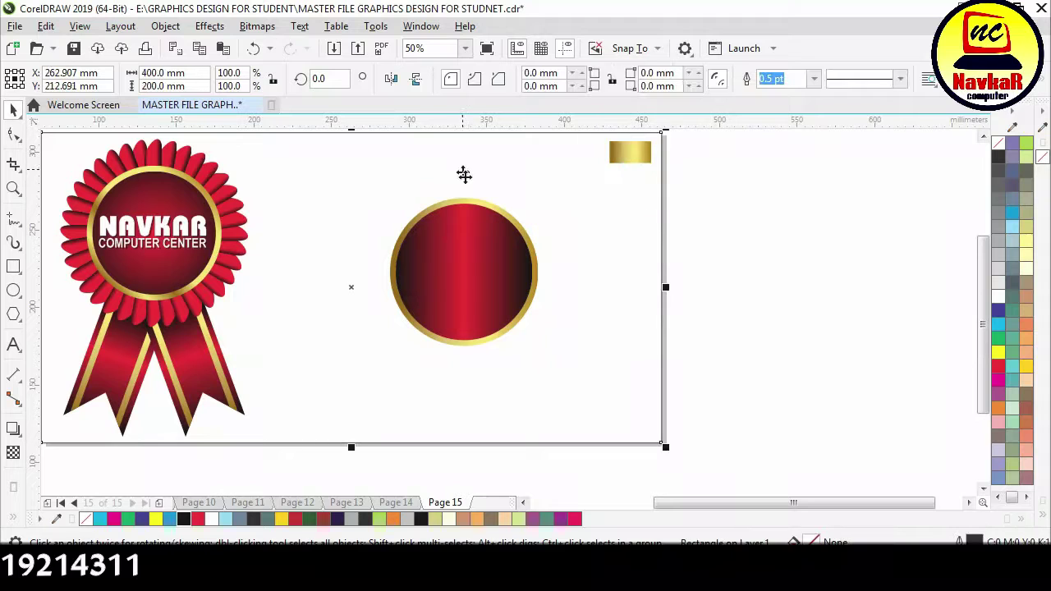
pyautogui.click(425, 181)
# Draw a vertical rectangle about 12 by 25.75 mm across the circle's top edge and round its corners to 6 mm.
pyautogui.scroll(1, 421, 172)
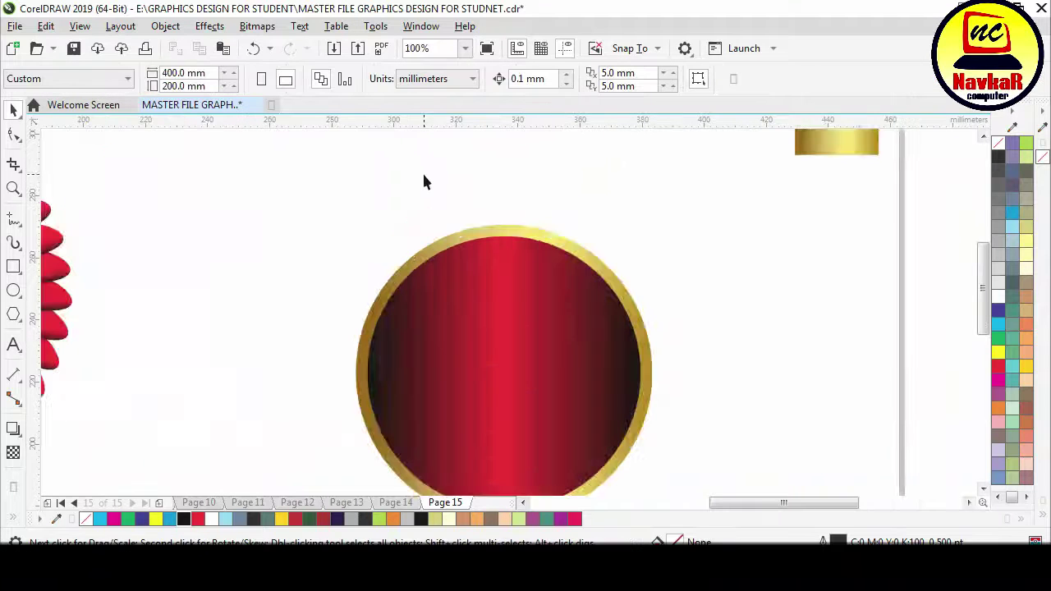
pyautogui.click(13, 266)
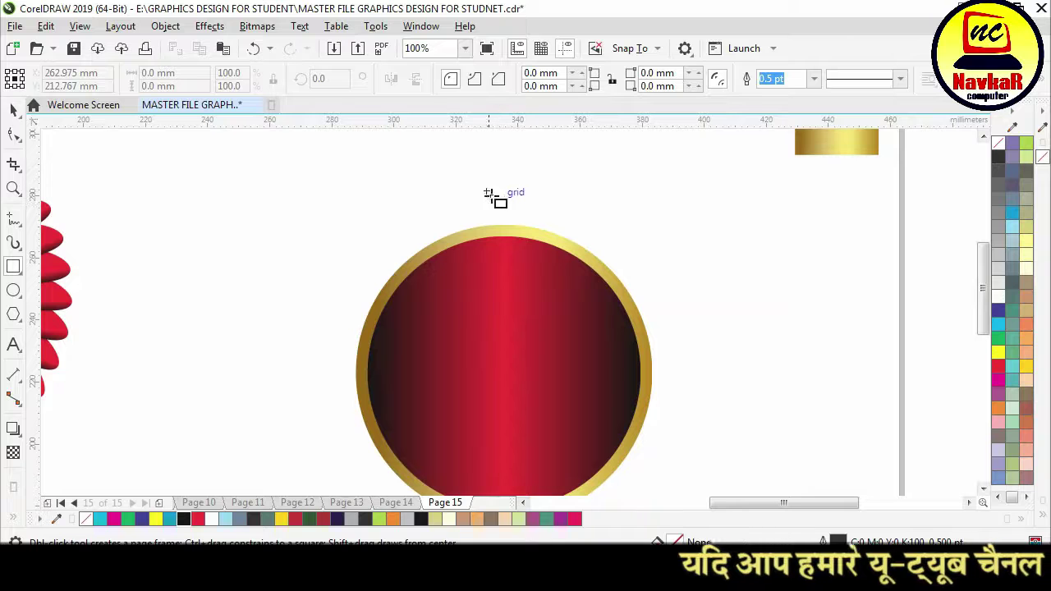
pyautogui.moveTo(488, 174); pyautogui.dragTo(524, 253)
pyautogui.press('F10')
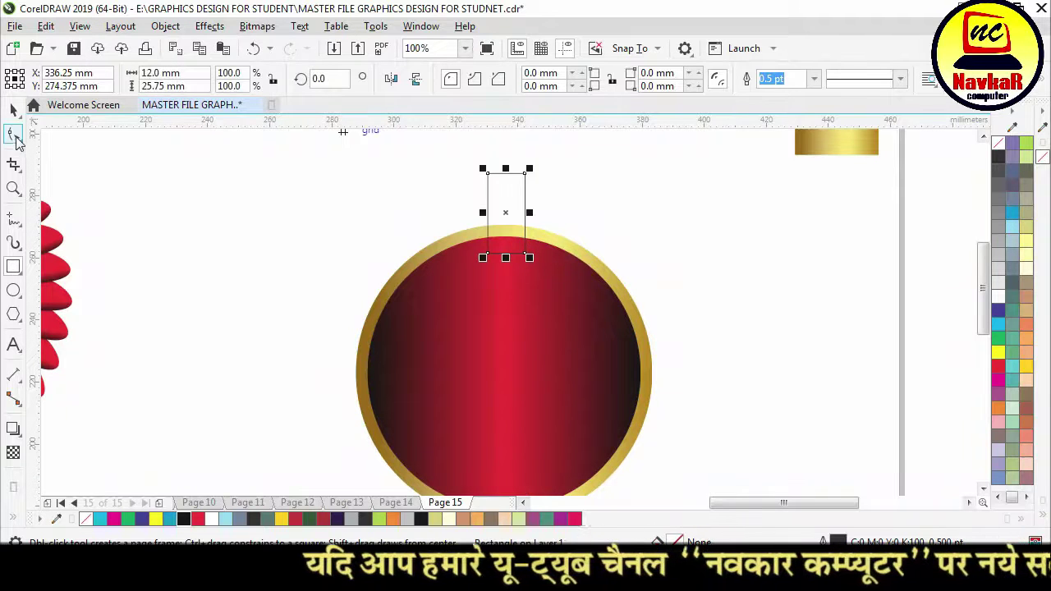
pyautogui.moveTo(488, 175); pyautogui.dragTo(543, 204)
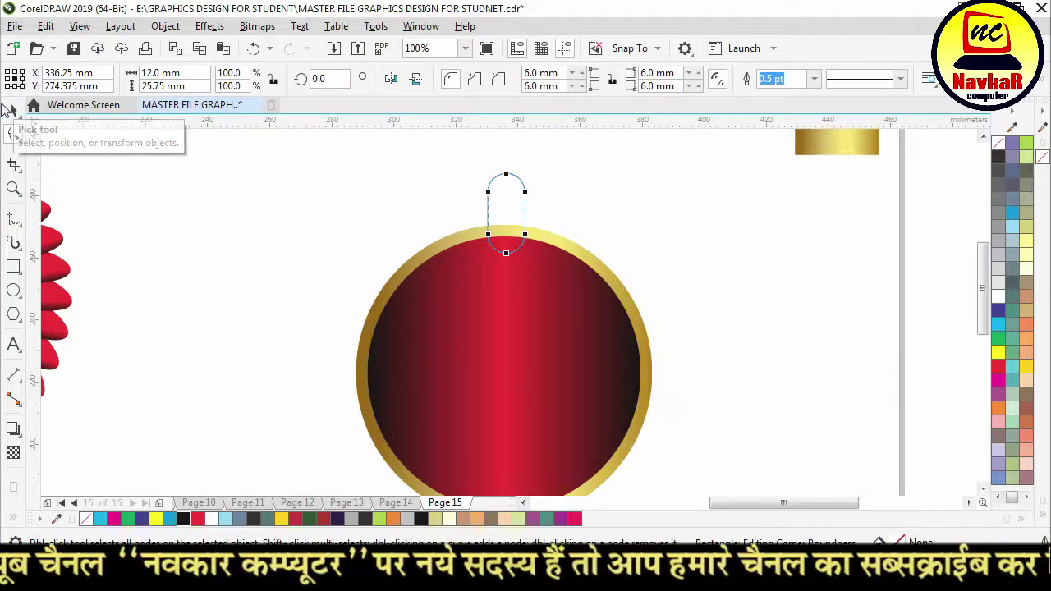
pyautogui.click(13, 109)
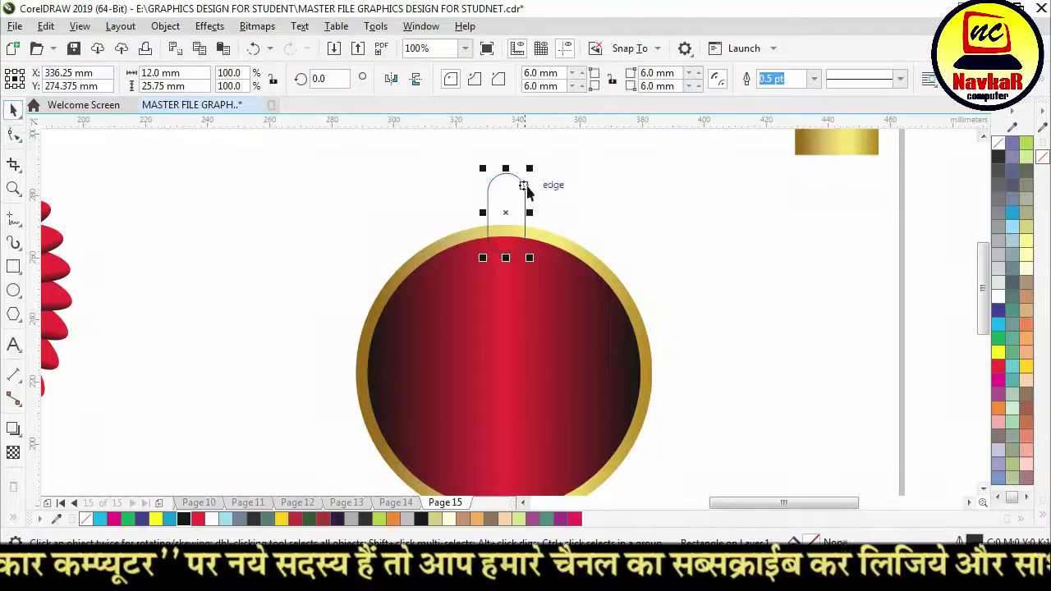
# Stretch the rounded rectangle at both ends to a height of about 38.25 mm.
pyautogui.scroll(2, 519, 179)
pyautogui.moveTo(494, 331); pyautogui.dragTo(494, 392)
pyautogui.moveTo(495, 161); pyautogui.dragTo(495, 145)
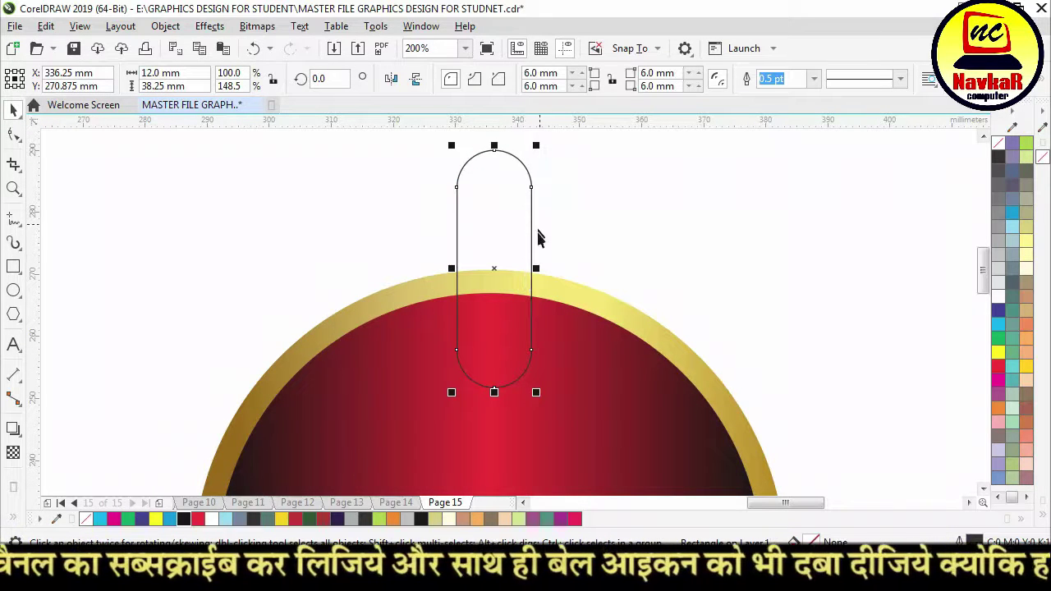
# Convert the rounded rectangle to curves and delete the node at its top.
pyautogui.hotkey('ctrl', 'q')
pyautogui.click(13, 136)
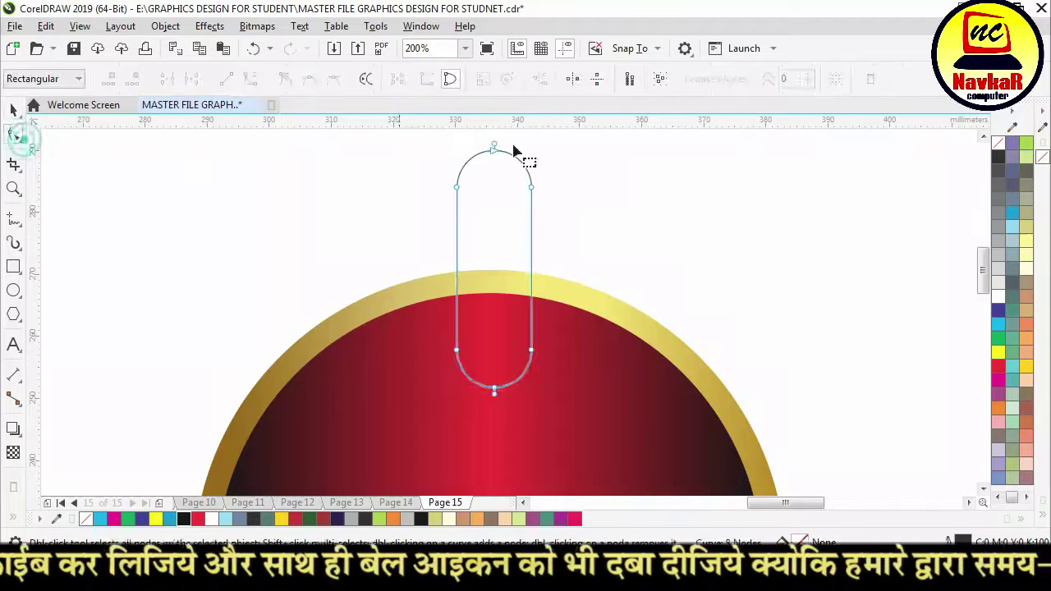
pyautogui.moveTo(480, 141); pyautogui.dragTo(520, 175)
pyautogui.press('Delete')
# Reshape the upper end of the curve into a slanted, rounded petal tip that peaks on its right side.
pyautogui.moveTo(457, 191); pyautogui.dragTo(481, 220)
pyautogui.moveTo(531, 191); pyautogui.dragTo(546, 191)
pyautogui.click(453, 187)
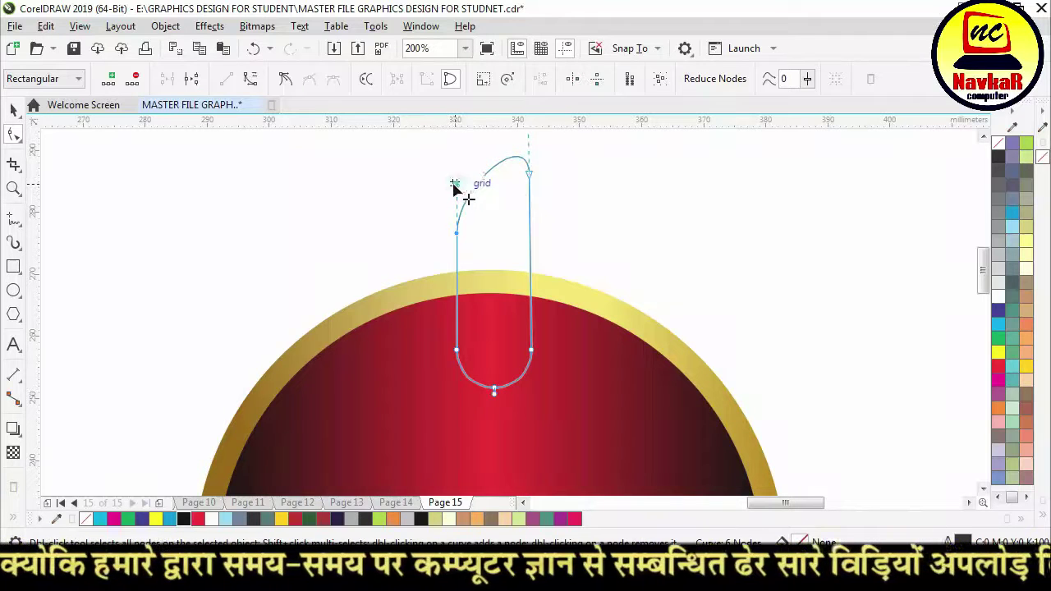
pyautogui.click(457, 231)
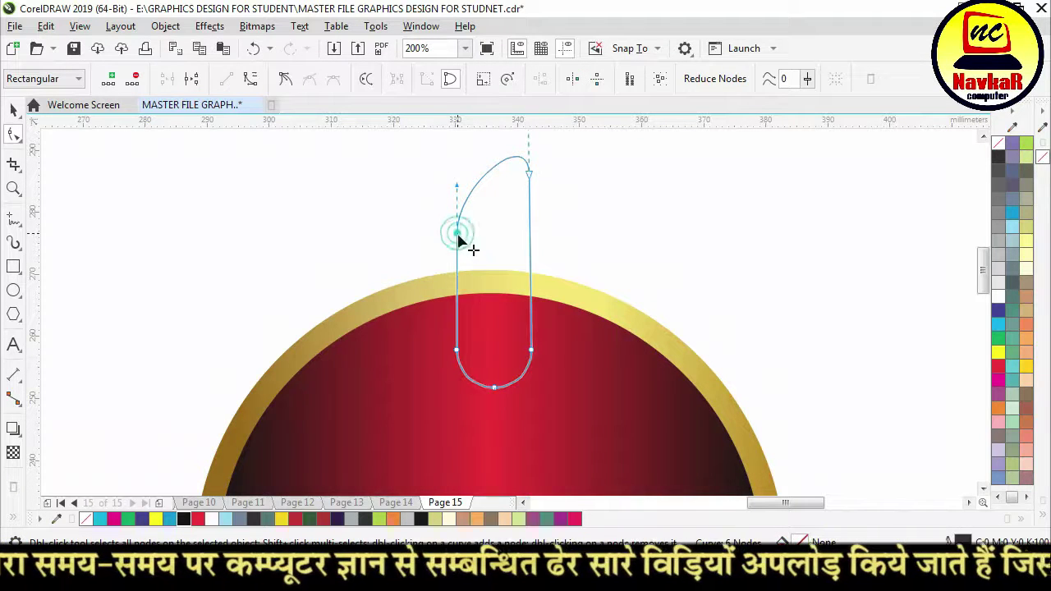
pyautogui.moveTo(458, 184); pyautogui.dragTo(457, 174)
pyautogui.moveTo(529, 176); pyautogui.dragTo(528, 187)
pyautogui.click(13, 109)
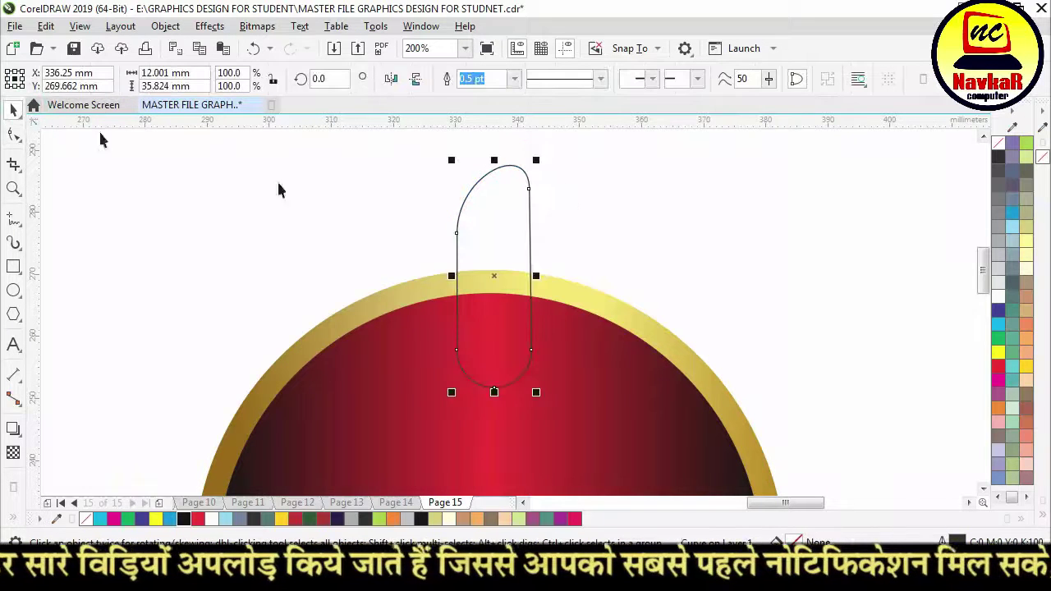
# Align the petal shape so it is centred horizontally on the inner red circle.
pyautogui.press('F3')
pyautogui.click(443, 362)
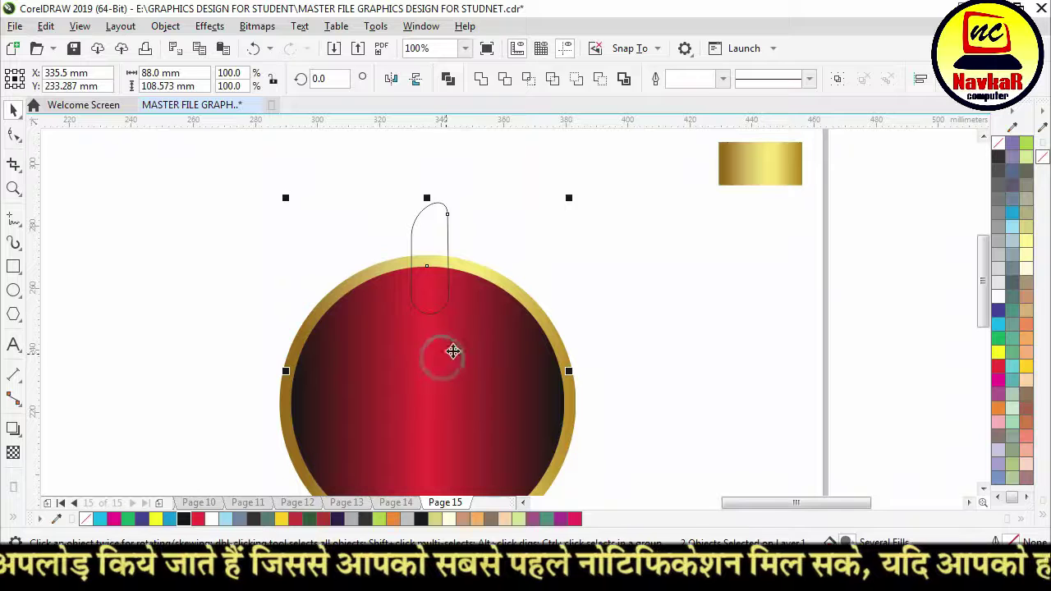
pyautogui.click(551, 239)
# Apply a horizontal linear fountain fill across the petal and set both end colours to black.
pyautogui.click(432, 238)
pyautogui.scroll(2, 433, 239)
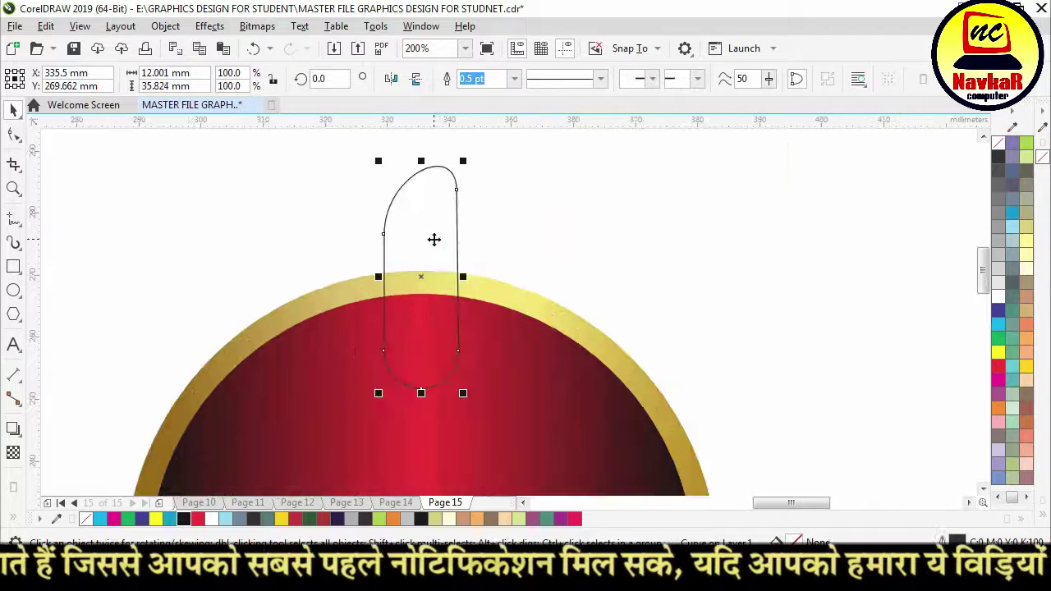
pyautogui.press('g')
pyautogui.moveTo(383, 282); pyautogui.dragTo(454, 284)
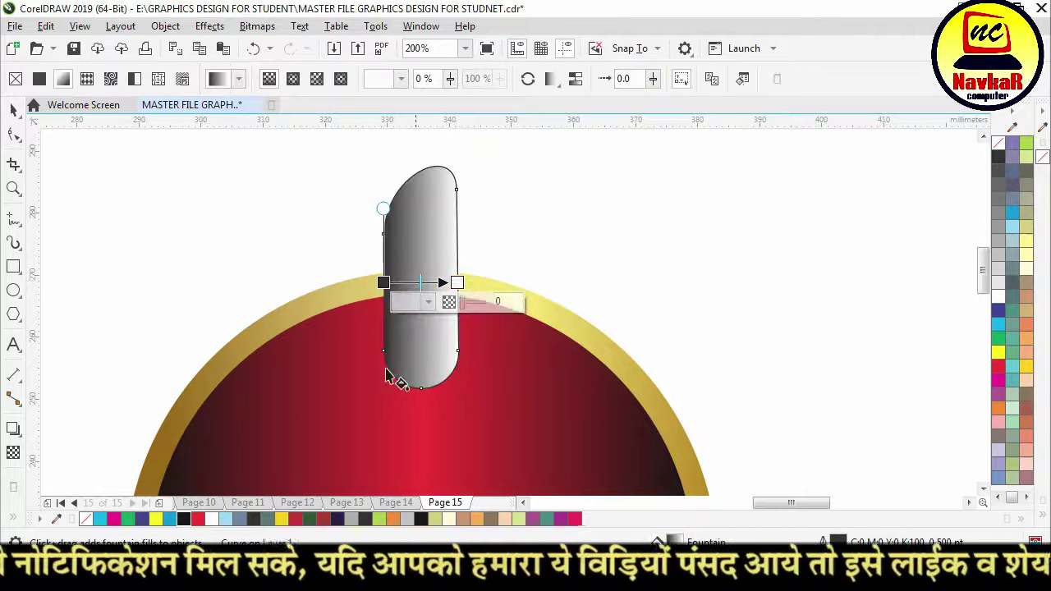
pyautogui.doubleClick(184, 518)
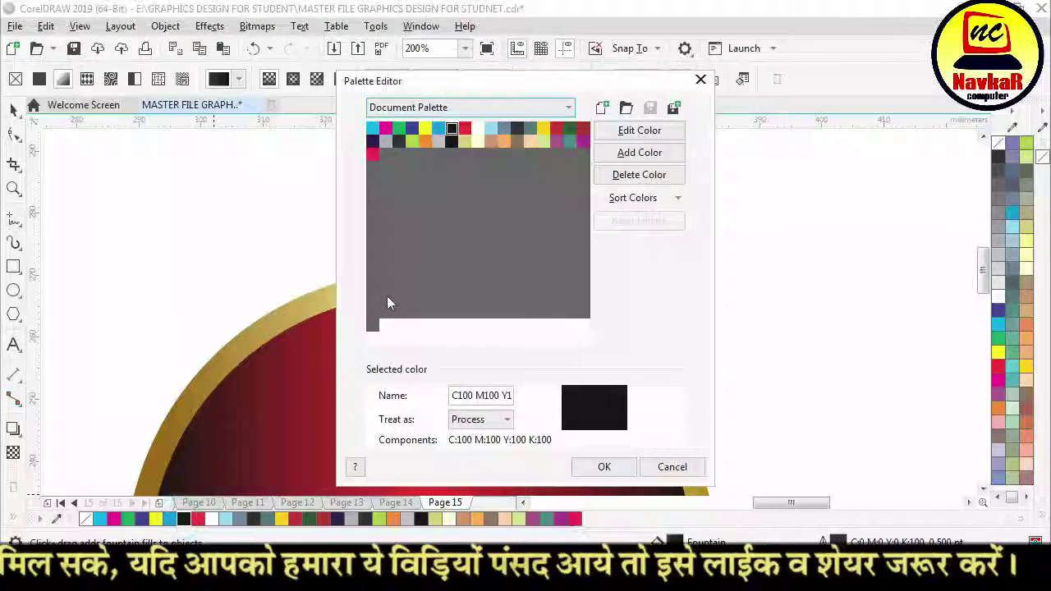
pyautogui.click(675, 466)
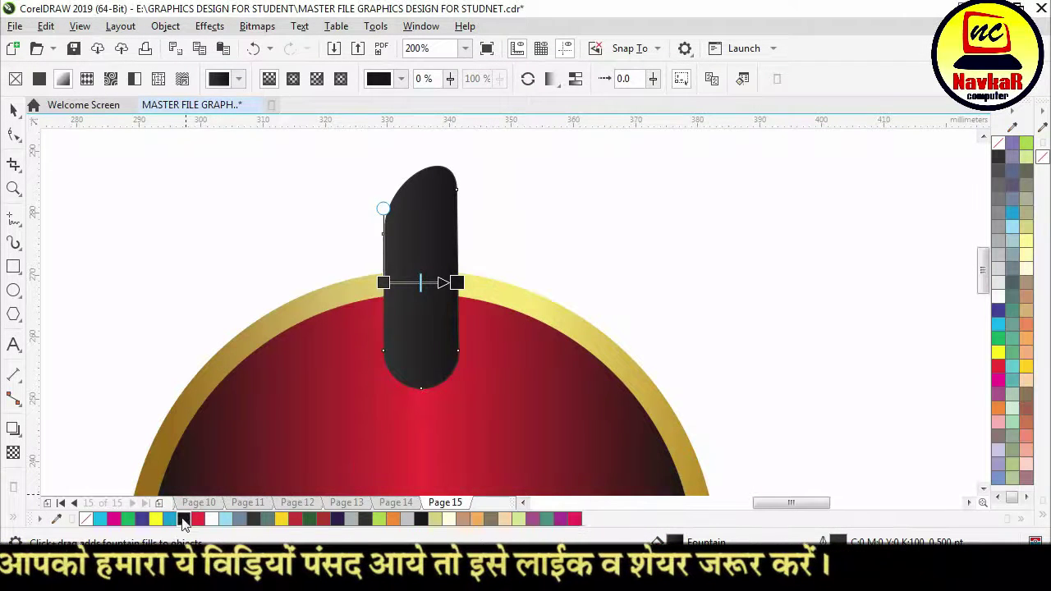
pyautogui.click(385, 283)
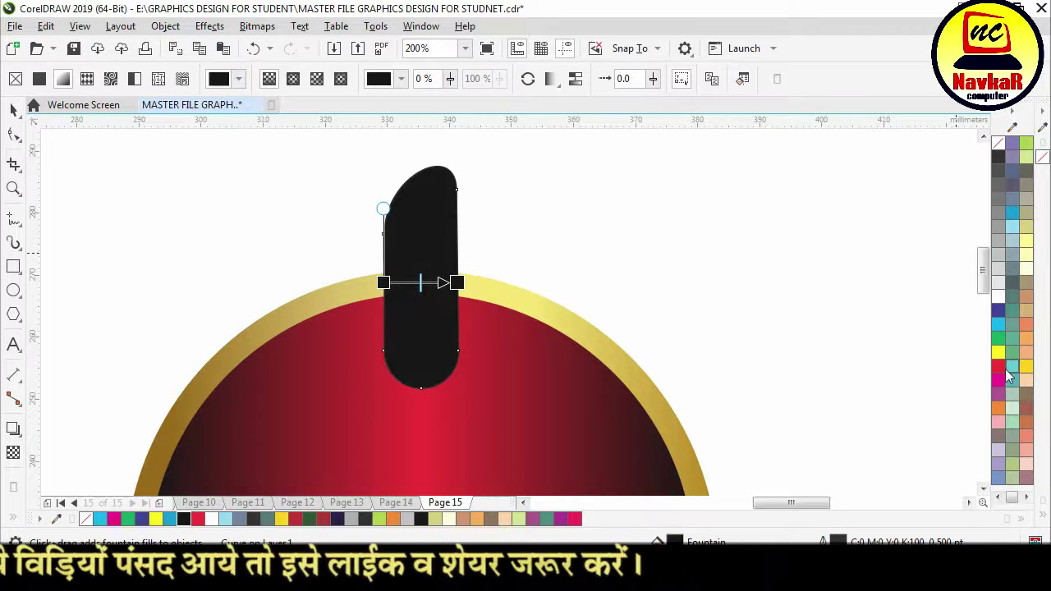
# Add two red colour stops between the black ends of the petal's fountain fill.
pyautogui.moveTo(998, 371); pyautogui.dragTo(404, 283)
pyautogui.moveTo(998, 371); pyautogui.dragTo(463, 323)
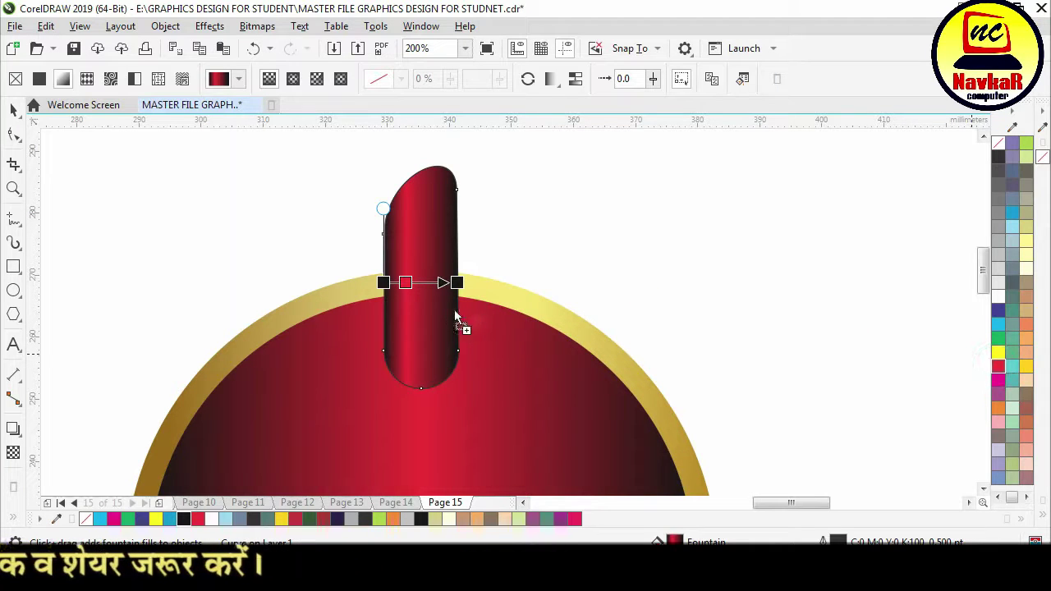
pyautogui.moveTo(433, 284); pyautogui.dragTo(429, 283)
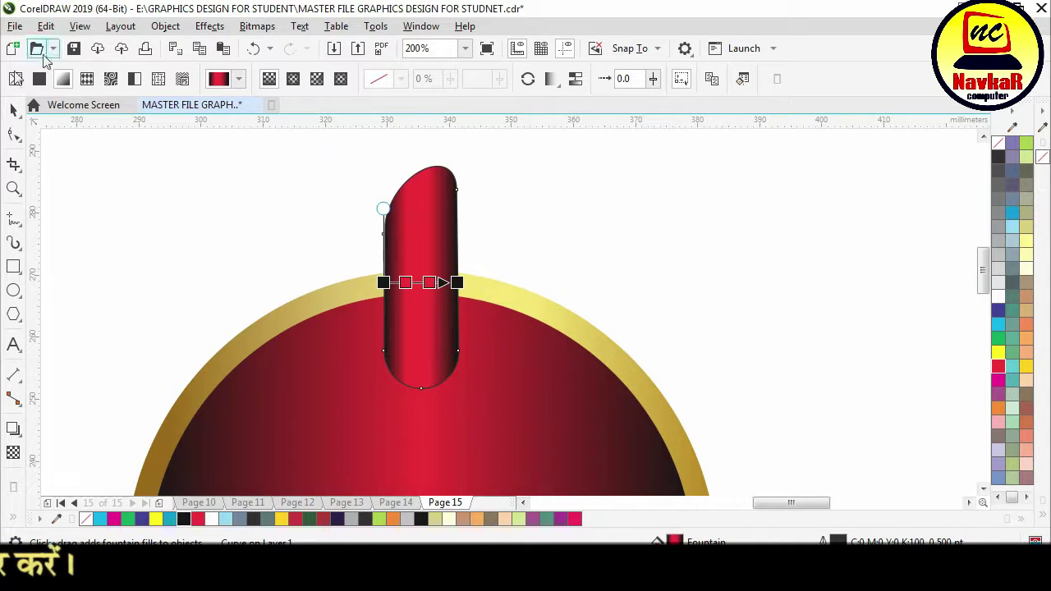
pyautogui.click(13, 108)
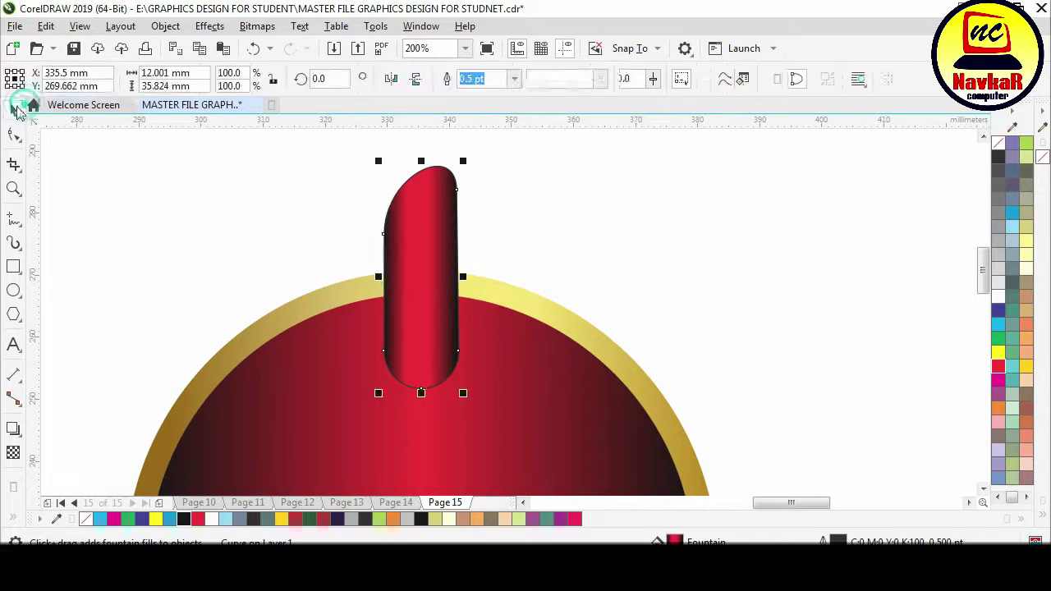
# Remove the petal's outline, raise the petal slightly and send it behind the gold-ringed circle.
pyautogui.rightClick(997, 145)
pyautogui.moveTo(409, 213)
pyautogui.mouseDown()
pyautogui.moveTo(419, 227)
pyautogui.moveTo(419, 206)
pyautogui.mouseUp()
pyautogui.scroll(-1, 440, 207)
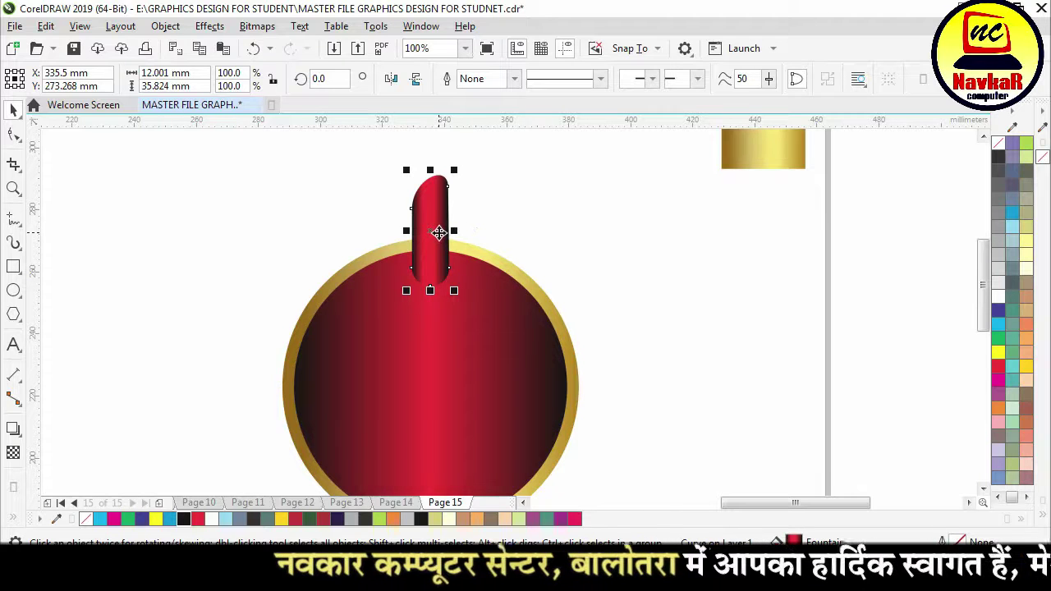
pyautogui.hotkey('shift', 'pagedown')
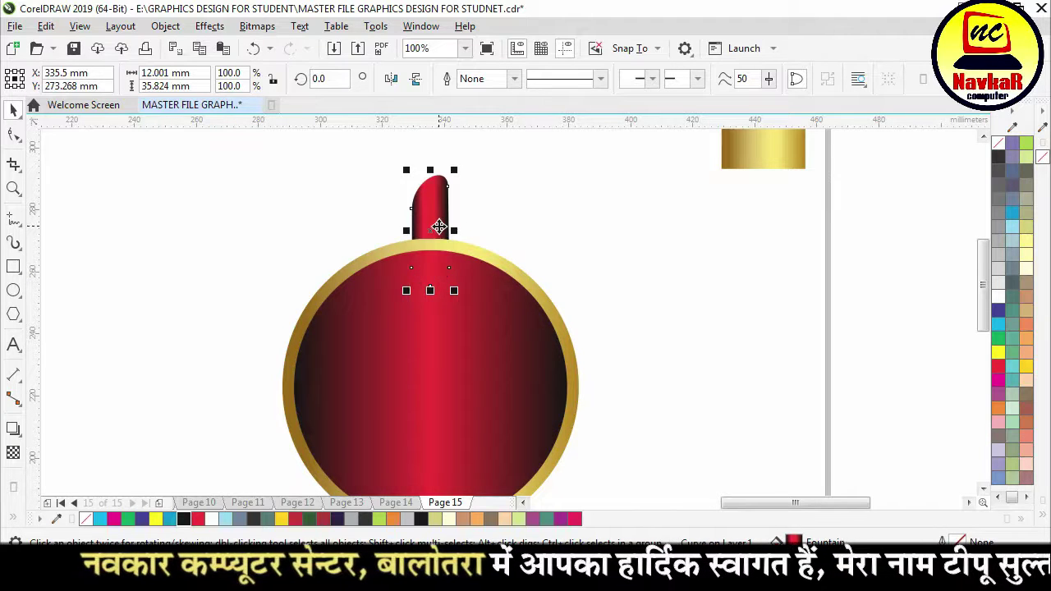
# Raise the petal a little more, set its rotation centre at the circle's centre and open the Rotate transformation settings.
pyautogui.moveTo(434, 216); pyautogui.dragTo(433, 212)
pyautogui.click(431, 230)
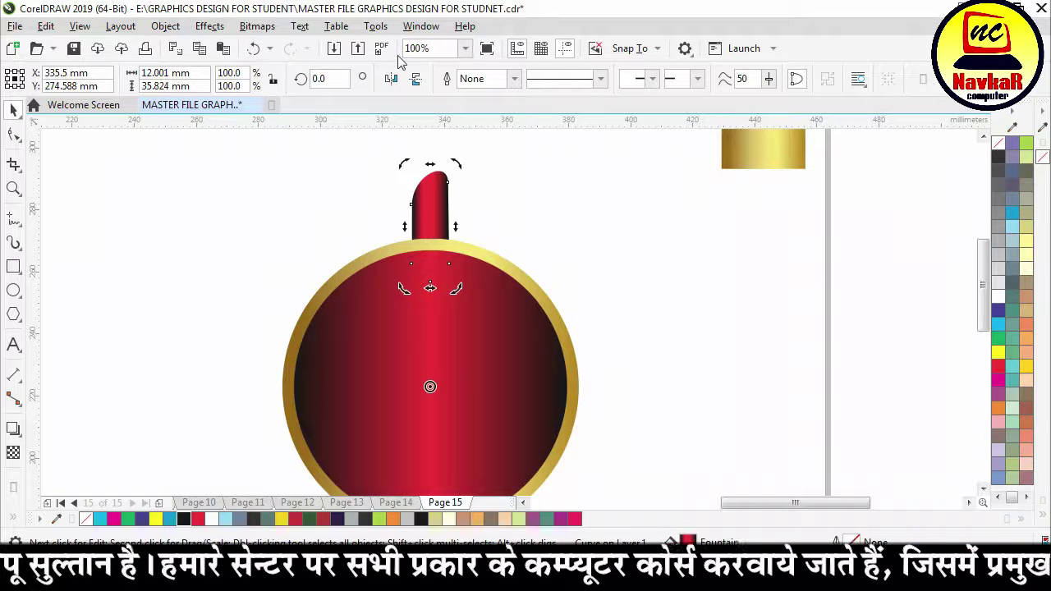
pyautogui.hotkey('alt', 'F8')
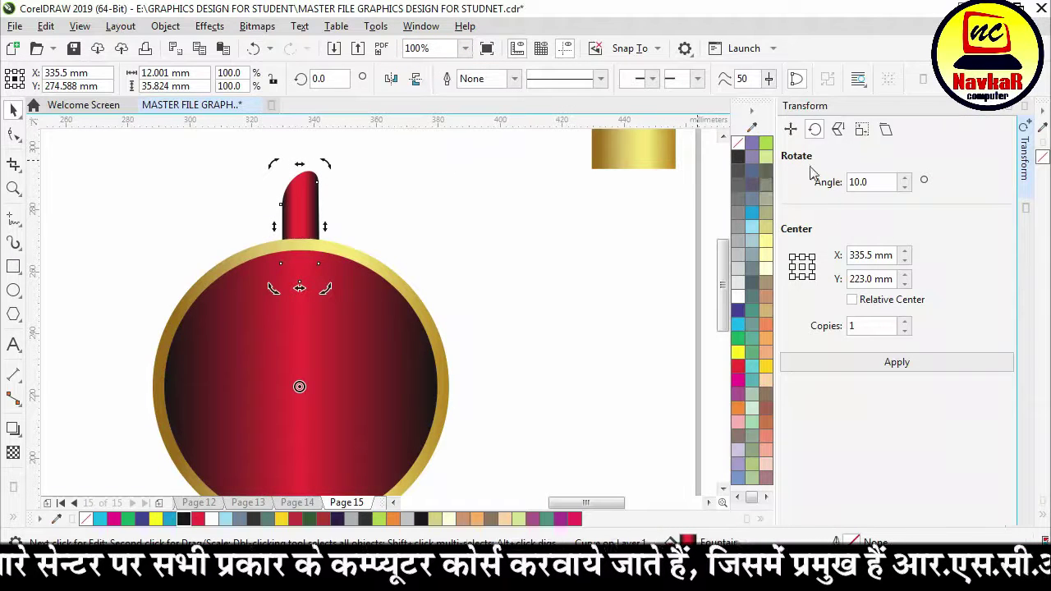
pyautogui.click(164, 26)
pyautogui.click(164, 29)
pyautogui.click(164, 27)
pyautogui.click(165, 27)
pyautogui.click(164, 28)
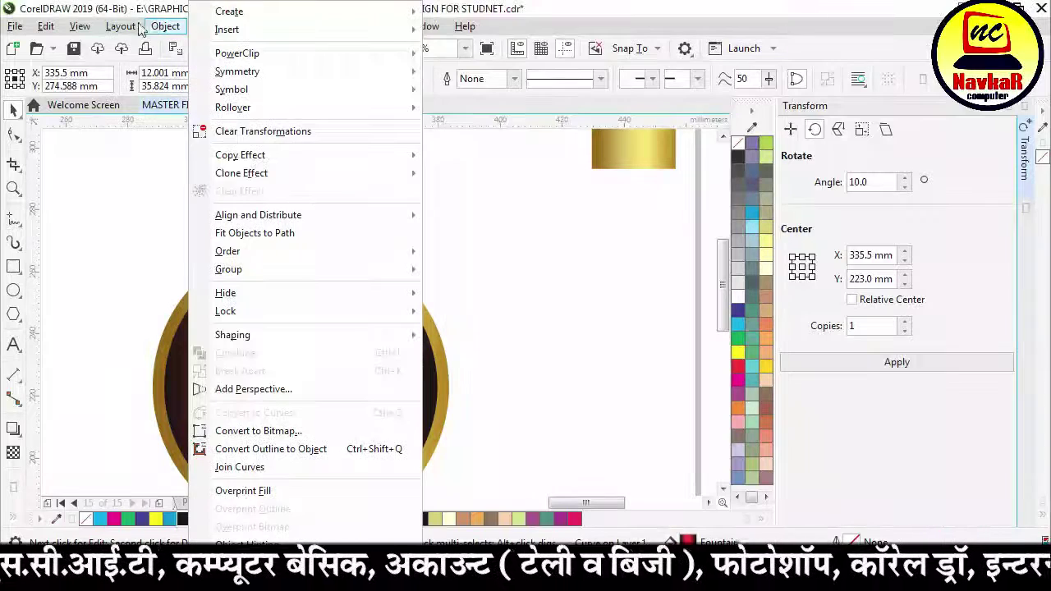
pyautogui.moveTo(82, 27)
pyautogui.moveTo(165, 27)
pyautogui.moveTo(199, 33)
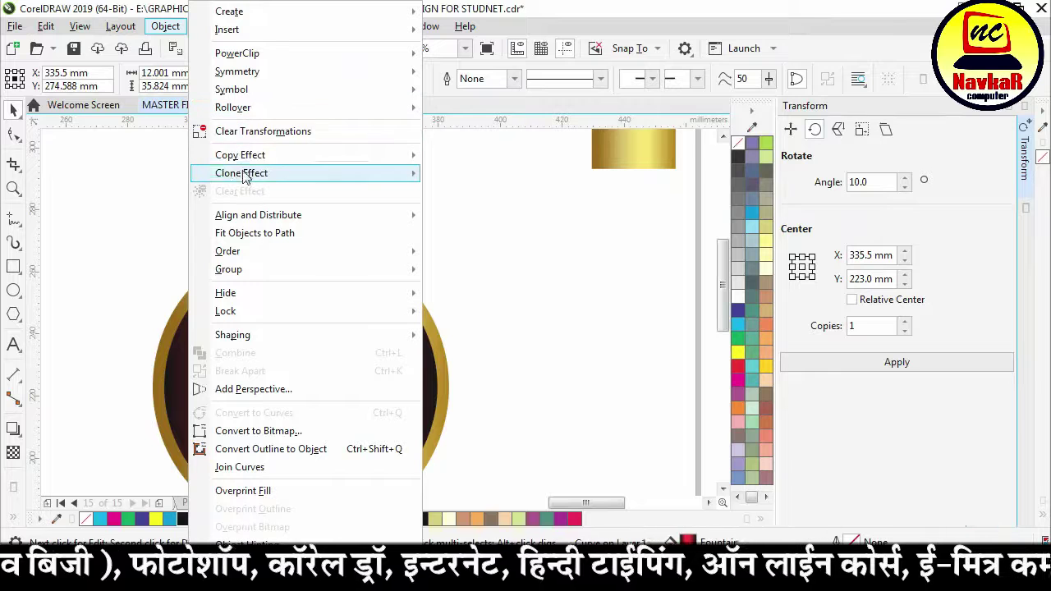
pyautogui.moveTo(245, 251)
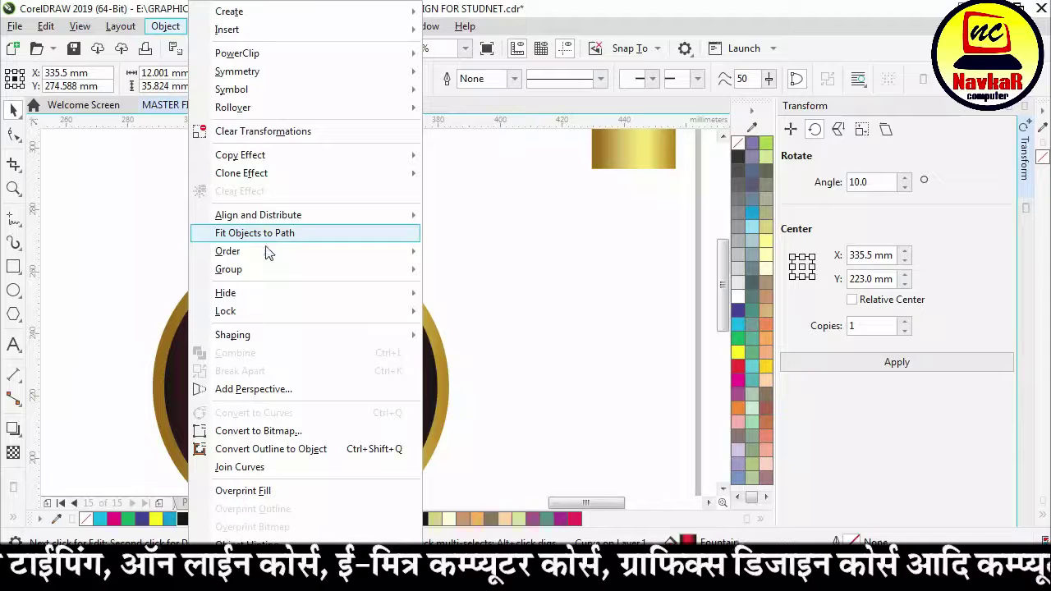
pyautogui.moveTo(246, 294)
pyautogui.click(895, 444)
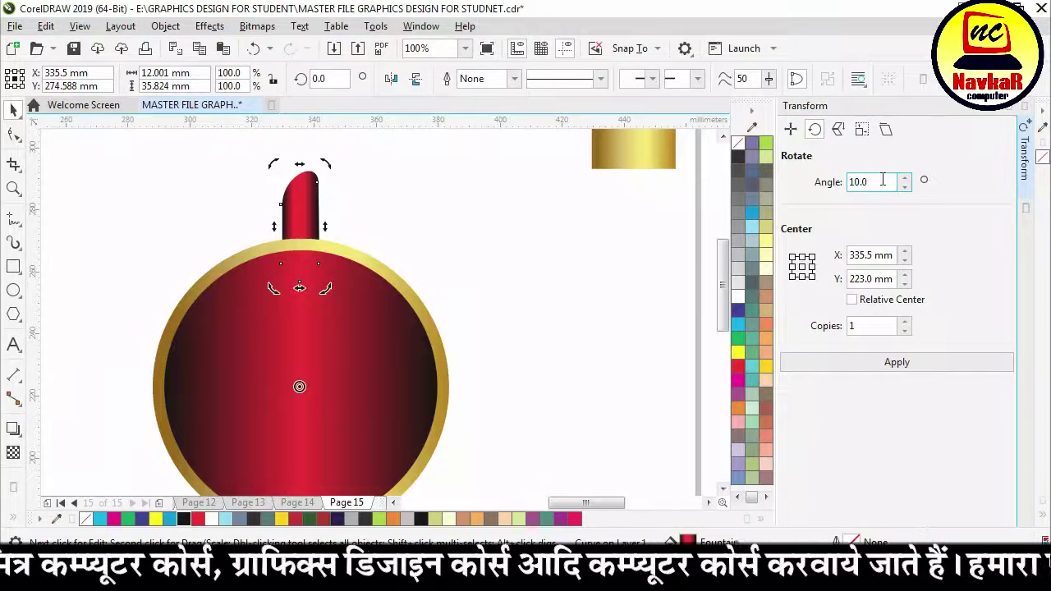
# Repeatedly rotate a single copy of the petal by 10 degrees about the circle's centre until the petals form a full ring.
pyautogui.click(886, 325)
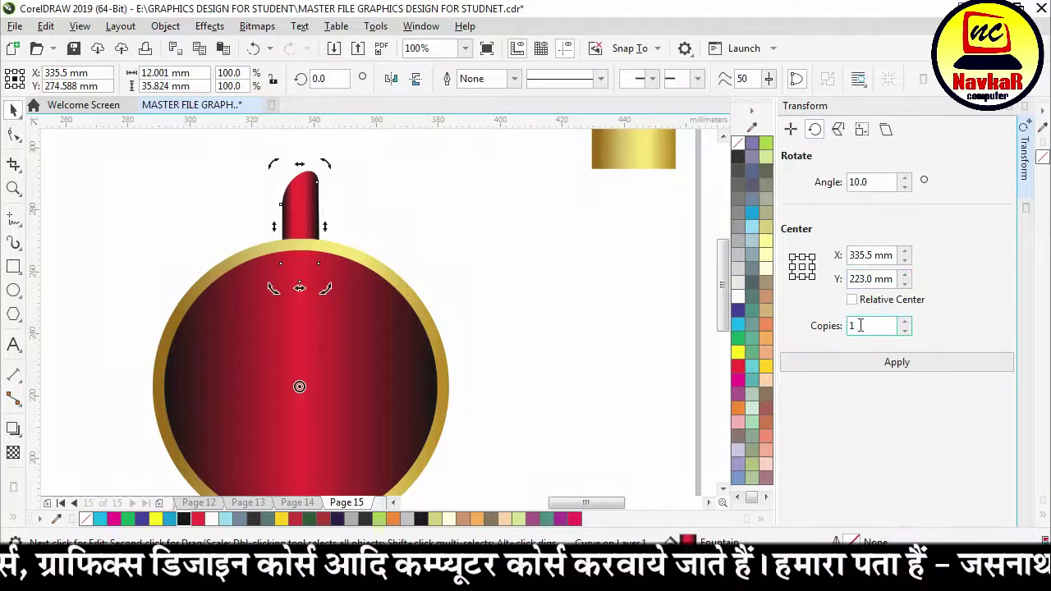
pyautogui.doubleClick(857, 326)
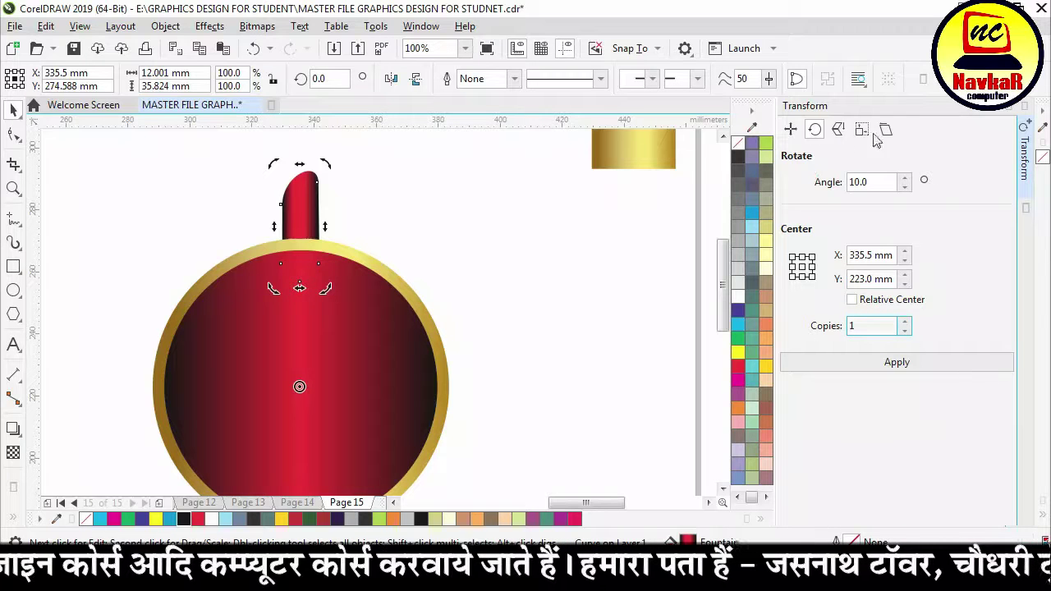
pyautogui.click(889, 364)
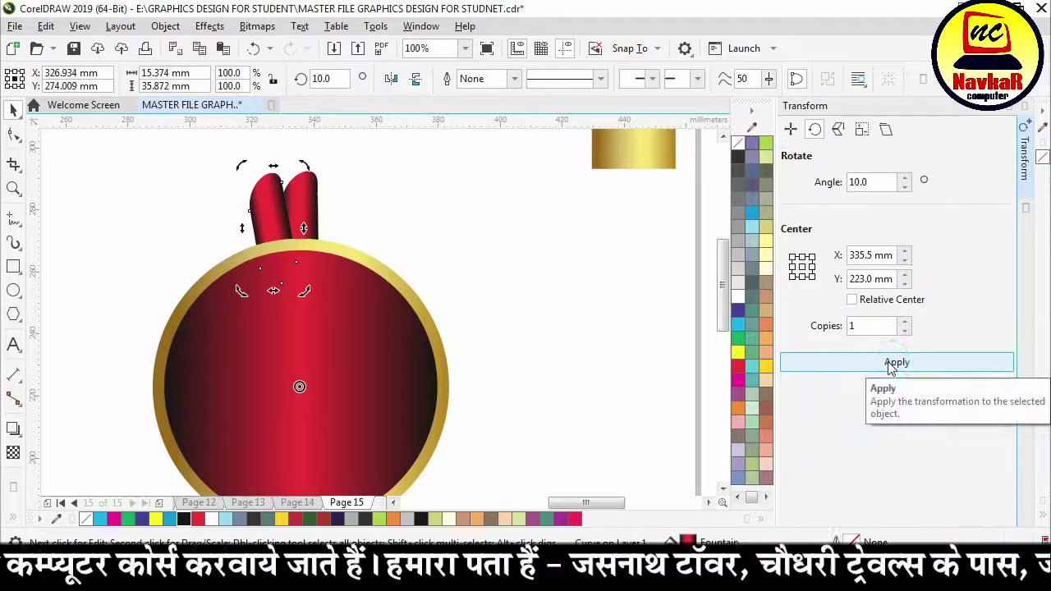
pyautogui.click(891, 364)
pyautogui.click(891, 364)
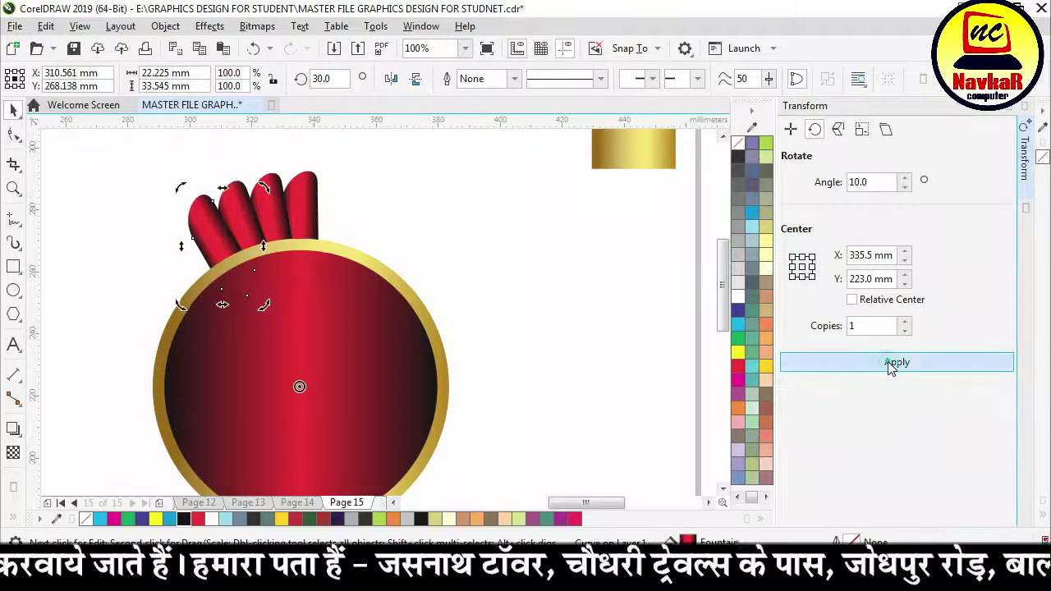
pyautogui.click(892, 364)
pyautogui.click(891, 365)
pyautogui.click(892, 364)
pyautogui.click(892, 365)
pyautogui.click(892, 364)
pyautogui.click(891, 365)
pyautogui.click(891, 364)
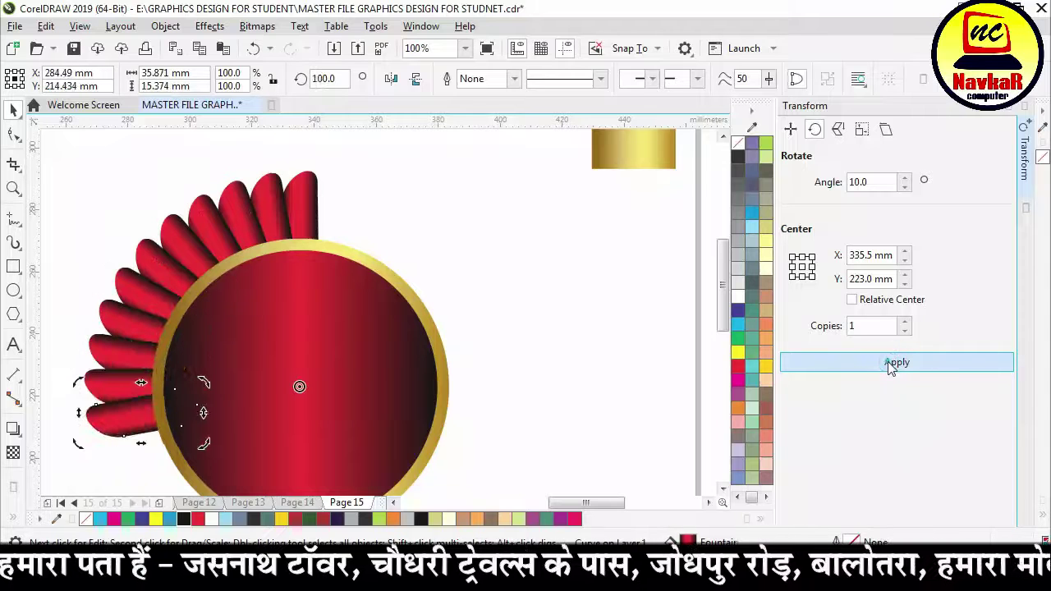
pyautogui.click(891, 364)
pyautogui.click(891, 365)
pyautogui.click(892, 364)
pyautogui.click(891, 364)
pyautogui.click(892, 364)
pyautogui.click(892, 364)
pyautogui.click(891, 364)
pyautogui.click(891, 364)
pyautogui.click(892, 364)
pyautogui.click(891, 364)
pyautogui.click(892, 365)
pyautogui.click(891, 364)
pyautogui.click(891, 364)
pyautogui.click(892, 365)
pyautogui.click(892, 364)
pyautogui.click(892, 364)
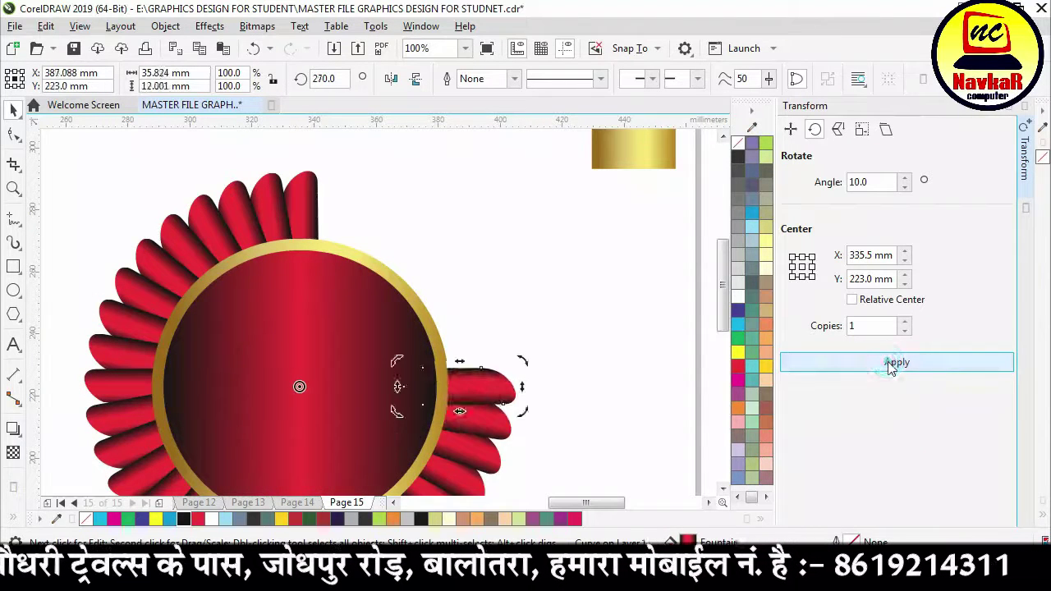
pyautogui.click(892, 364)
pyautogui.click(891, 364)
pyautogui.click(891, 365)
pyautogui.click(891, 365)
pyautogui.click(891, 365)
pyautogui.click(891, 365)
pyautogui.click(891, 364)
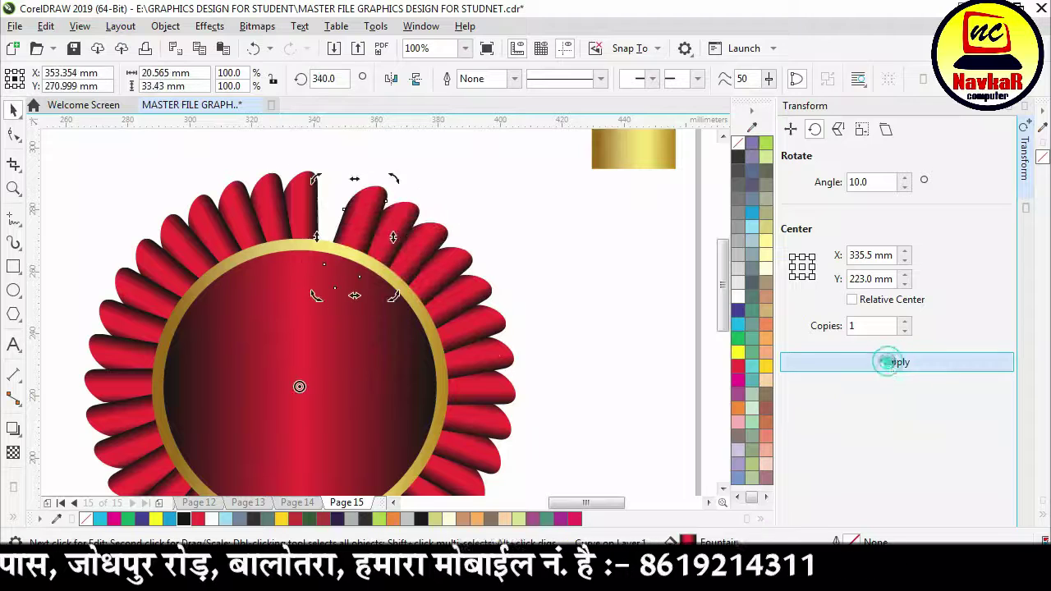
pyautogui.click(892, 364)
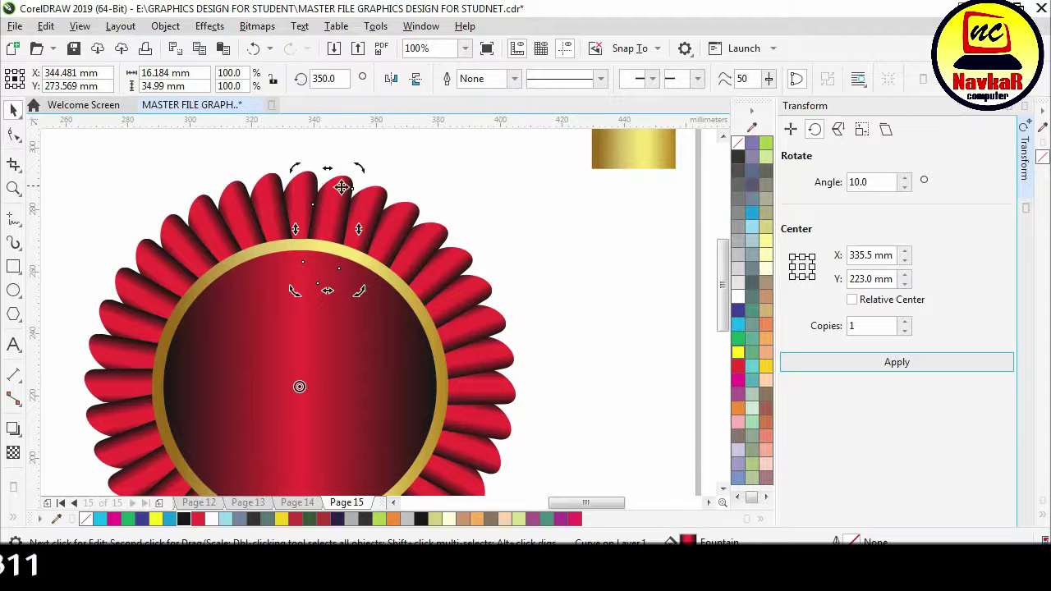
pyautogui.scroll(-2, 366, 192)
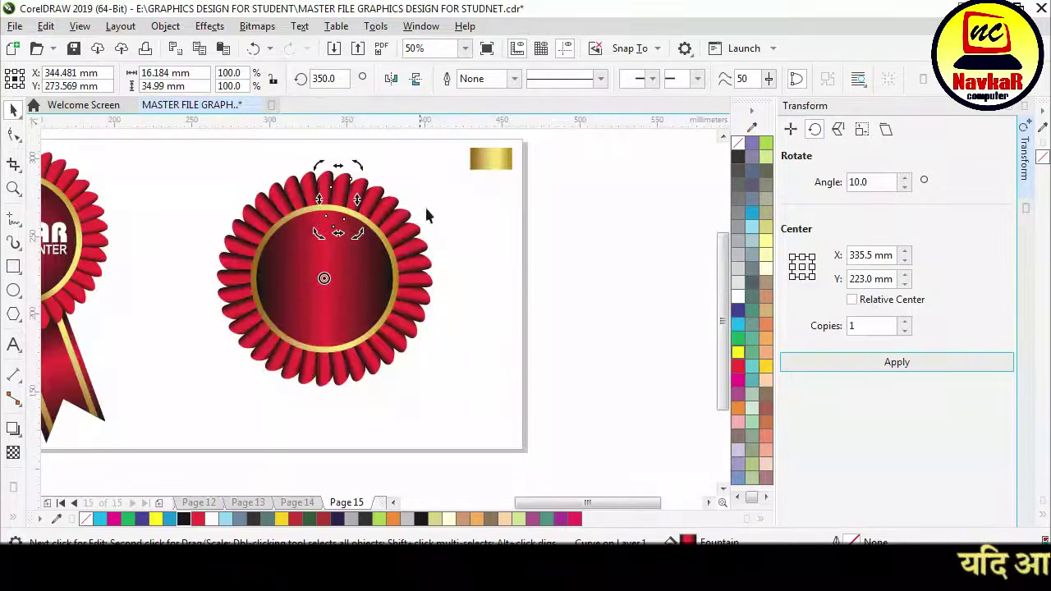
pyautogui.click(432, 213)
pyautogui.moveTo(186, 156); pyautogui.dragTo(469, 413)
pyautogui.click(476, 324)
pyautogui.moveTo(479, 208); pyautogui.dragTo(301, 310)
pyautogui.click(518, 268)
# Select the gold ring and red inner circle together and scale them about their centre to about 100 mm across.
pyautogui.click(353, 207)
pyautogui.scroll(2, 353, 205)
pyautogui.keyDown('shift'); pyautogui.click(353, 195); pyautogui.keyUp('shift')
pyautogui.moveTo(472, 182); pyautogui.dragTo(485, 167)
pyautogui.scroll(-2, 479, 195)
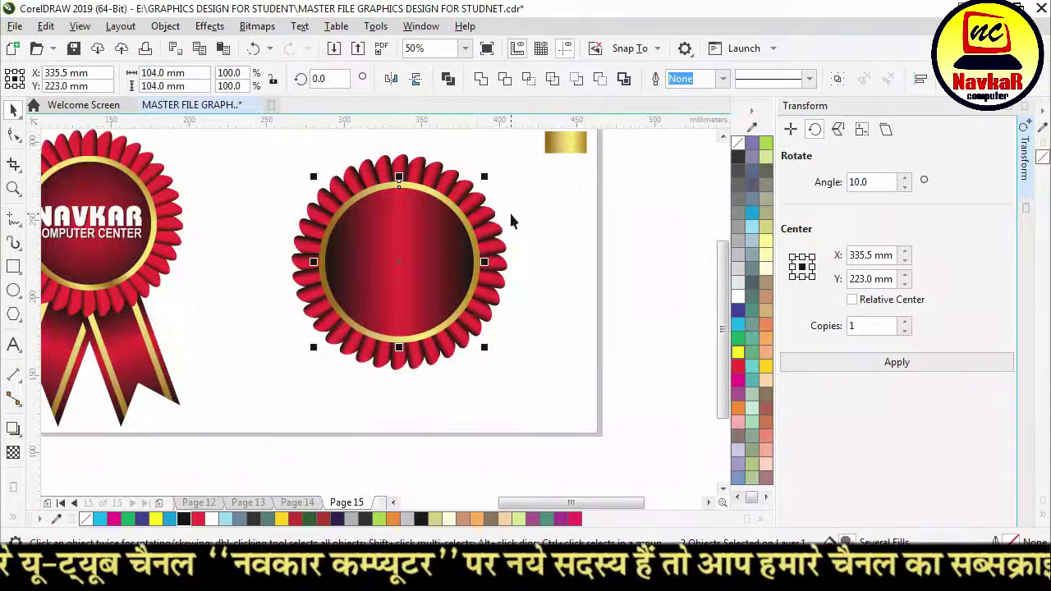
pyautogui.moveTo(484, 181); pyautogui.dragTo(479, 183)
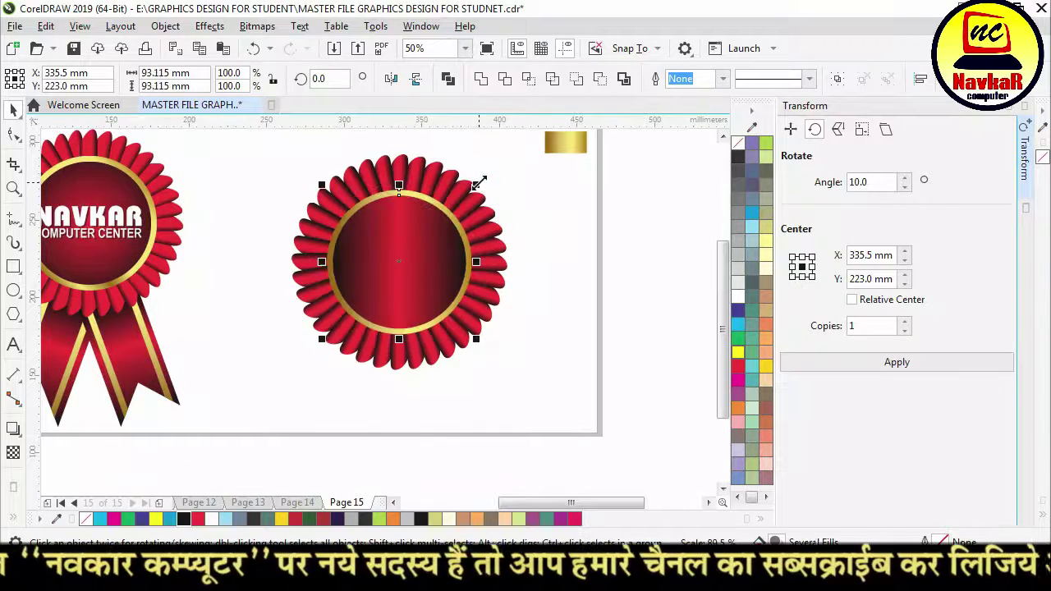
pyautogui.scroll(2, 450, 203)
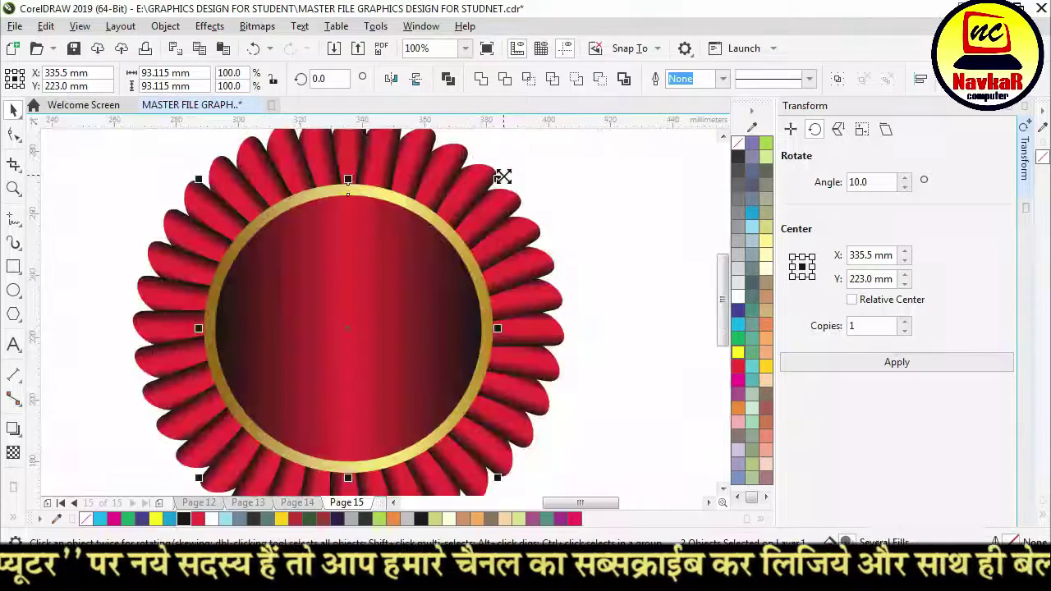
pyautogui.moveTo(500, 175); pyautogui.dragTo(509, 169)
pyautogui.scroll(-2, 462, 239)
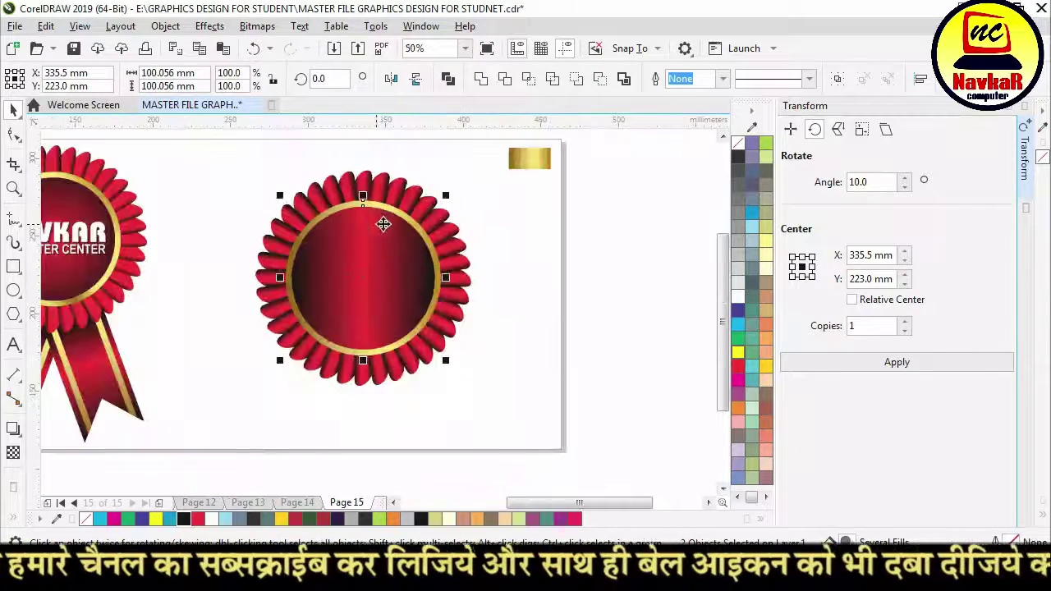
pyautogui.click(535, 228)
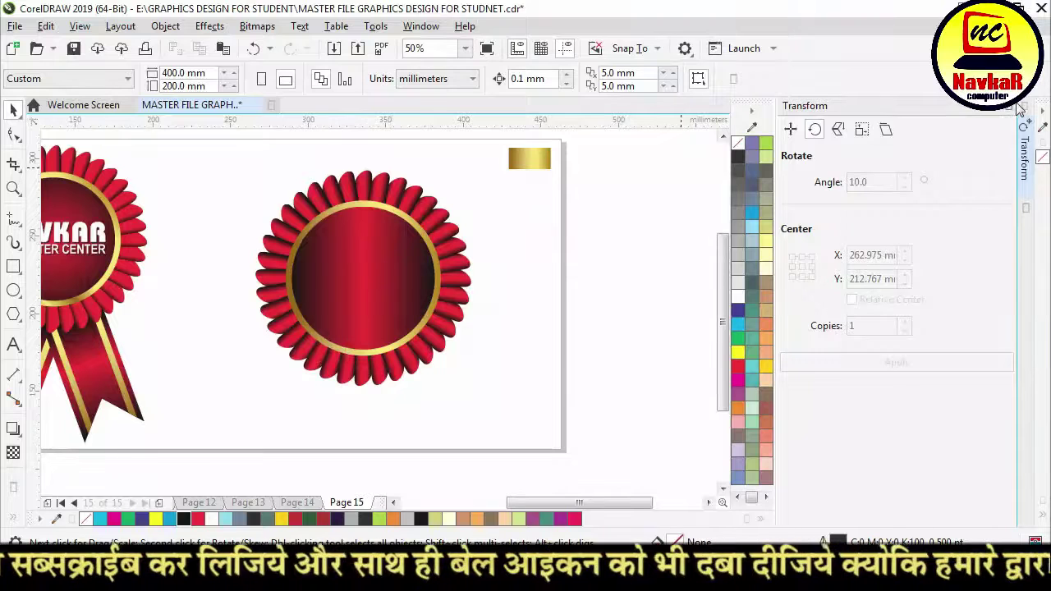
# Close the transformation settings and draw a tall rectangle about 40 x 118.5 mm on the empty area beside the page.
pyautogui.click(1024, 106)
pyautogui.click(15, 269)
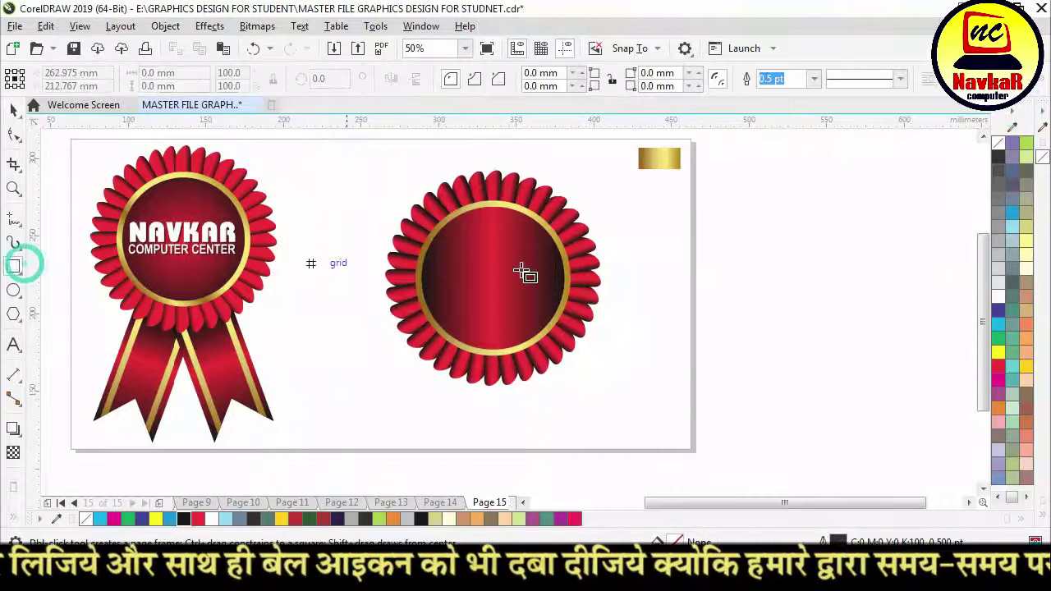
pyautogui.moveTo(765, 192); pyautogui.dragTo(827, 374)
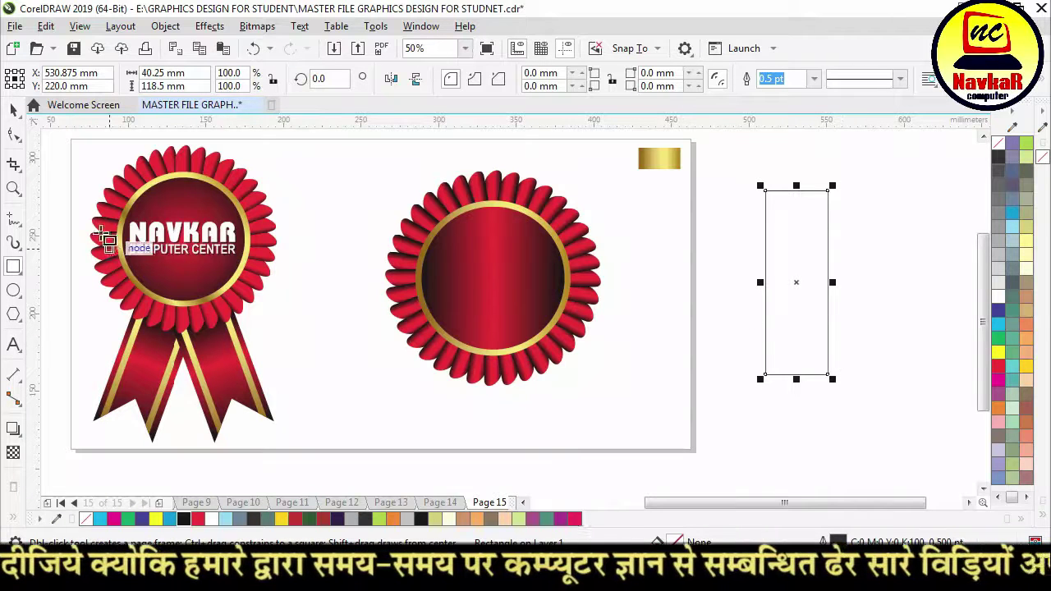
# Add a node at the middle of the tall shape's bottom edge and raise it to form an inverted V notch.
pyautogui.click(13, 135)
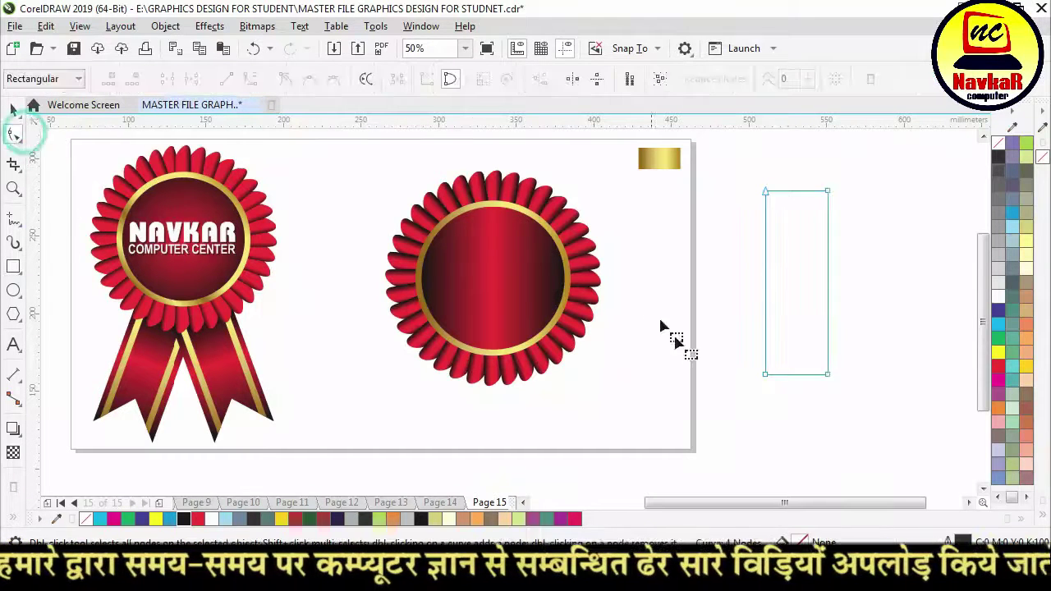
pyautogui.scroll(3, 821, 373)
pyautogui.click(646, 410)
pyautogui.rightClick(647, 413)
pyautogui.click(680, 112)
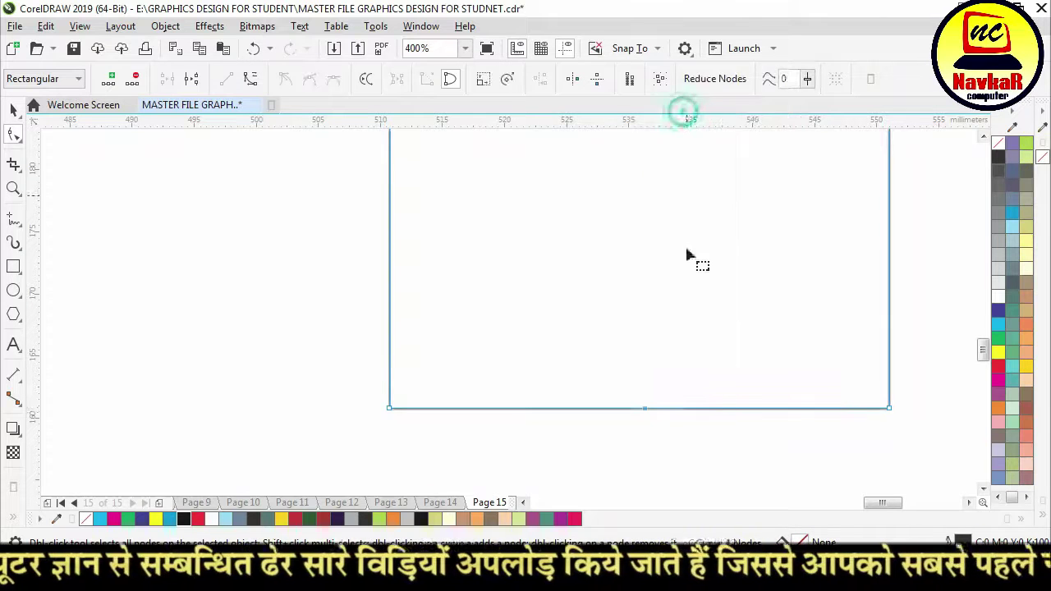
pyautogui.moveTo(645, 408); pyautogui.dragTo(633, 169)
pyautogui.scroll(-1, 575, 379)
pyautogui.scroll(-1, 574, 379)
pyautogui.scroll(1, 582, 359)
pyautogui.moveTo(585, 330); pyautogui.dragTo(586, 324)
pyautogui.click(12, 111)
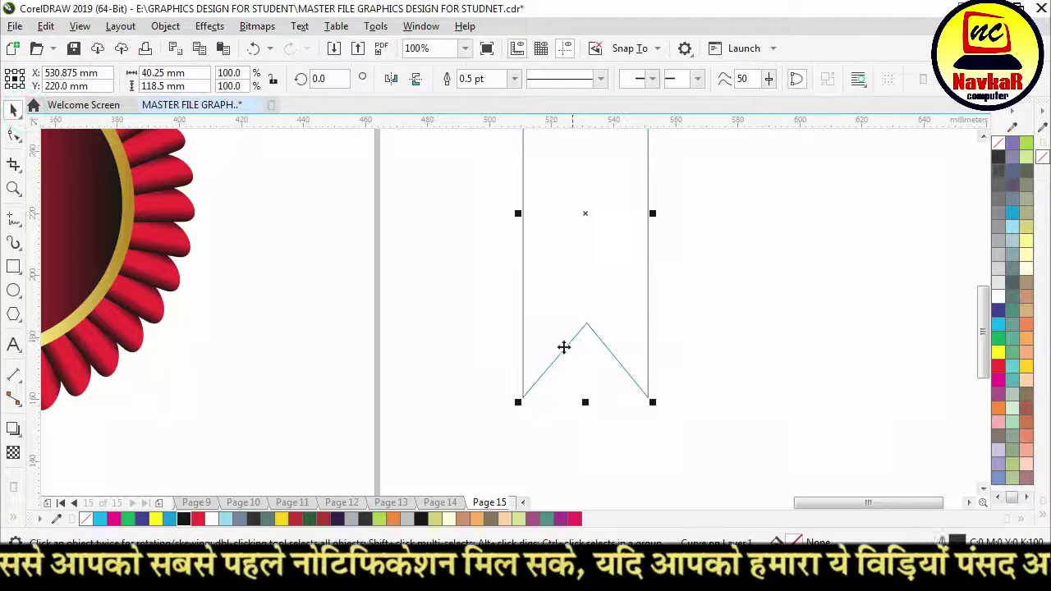
# Draw a narrow strip about 3.25 x 131.25 mm along the ribbon's left side and copy the gold swatch's properties onto it.
pyautogui.scroll(-1, 506, 361)
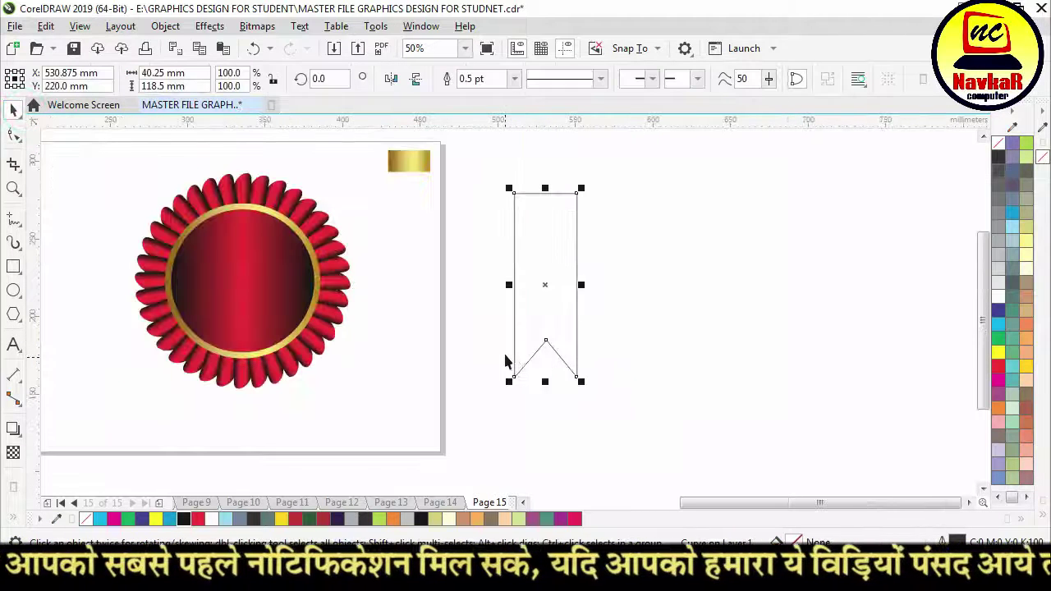
pyautogui.click(13, 265)
pyautogui.moveTo(526, 177); pyautogui.dragTo(531, 383)
pyautogui.click(46, 26)
pyautogui.click(99, 145)
pyautogui.click(618, 314)
pyautogui.click(418, 170)
# Turn the strip's gold fountain fill so the gradient runs vertically along its length.
pyautogui.scroll(1, 544, 266)
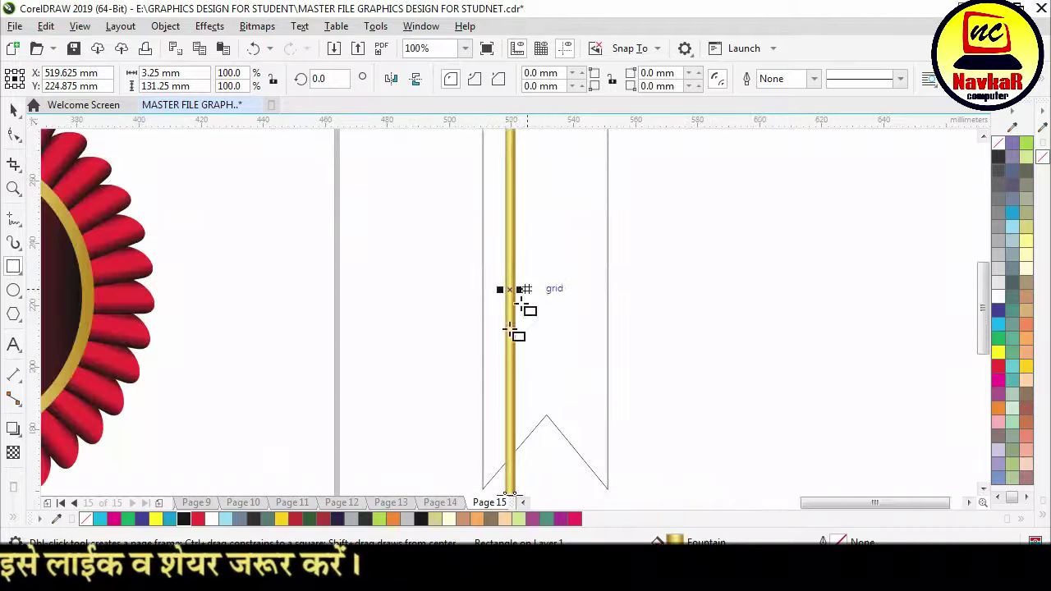
pyautogui.press('g')
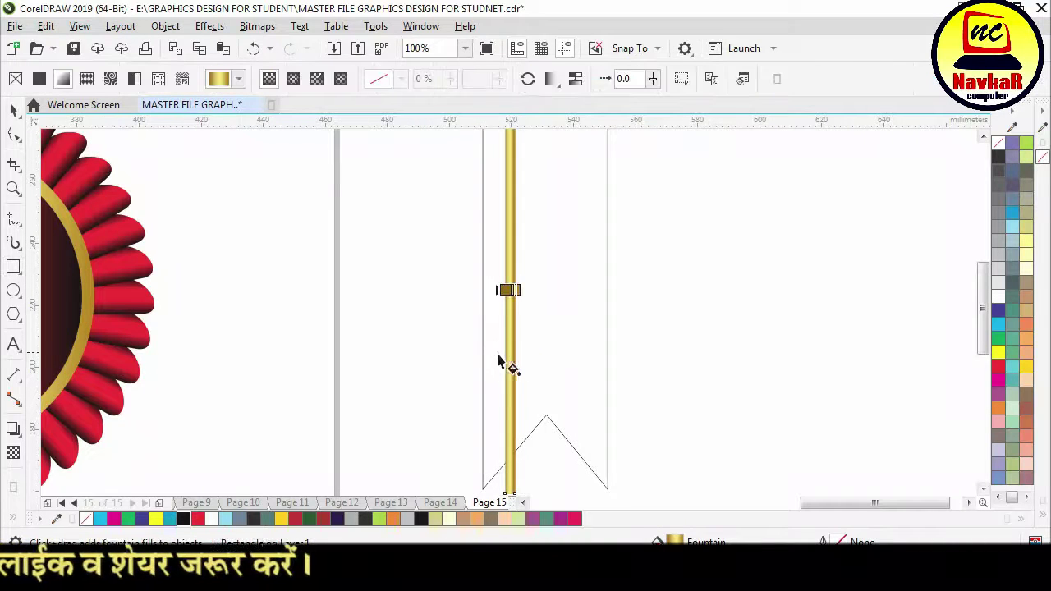
pyautogui.click(507, 288)
pyautogui.moveTo(507, 288); pyautogui.dragTo(504, 159)
pyautogui.scroll(-2, 497, 228)
pyautogui.scroll(2, 498, 233)
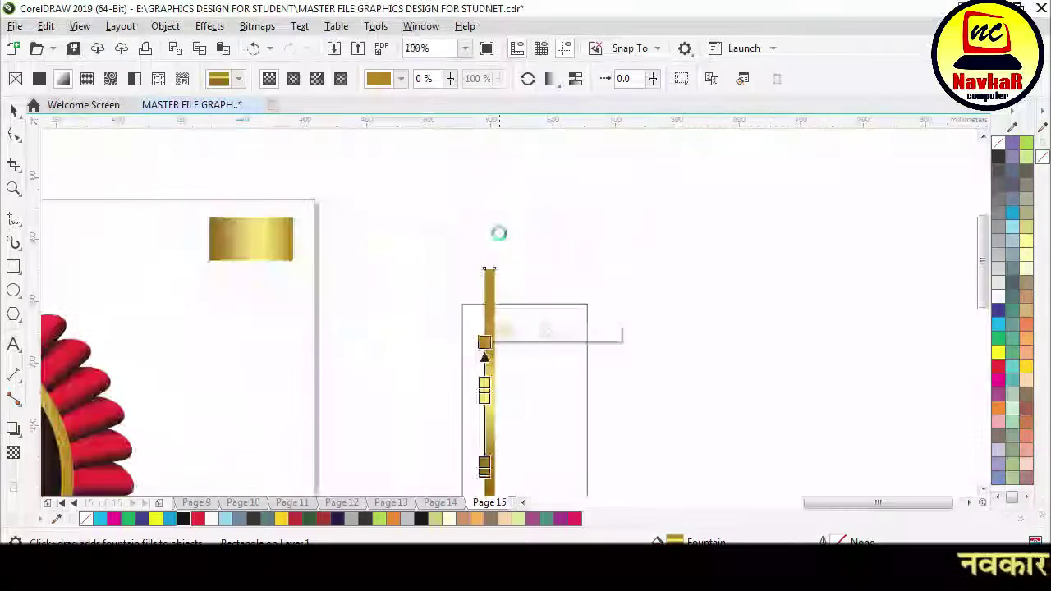
# Stretch the gold gradient's two ends toward the strip's upper and lower ends and shift a brown colour stop downward.
pyautogui.scroll(1, 498, 233)
pyautogui.moveTo(473, 464); pyautogui.dragTo(474, 332)
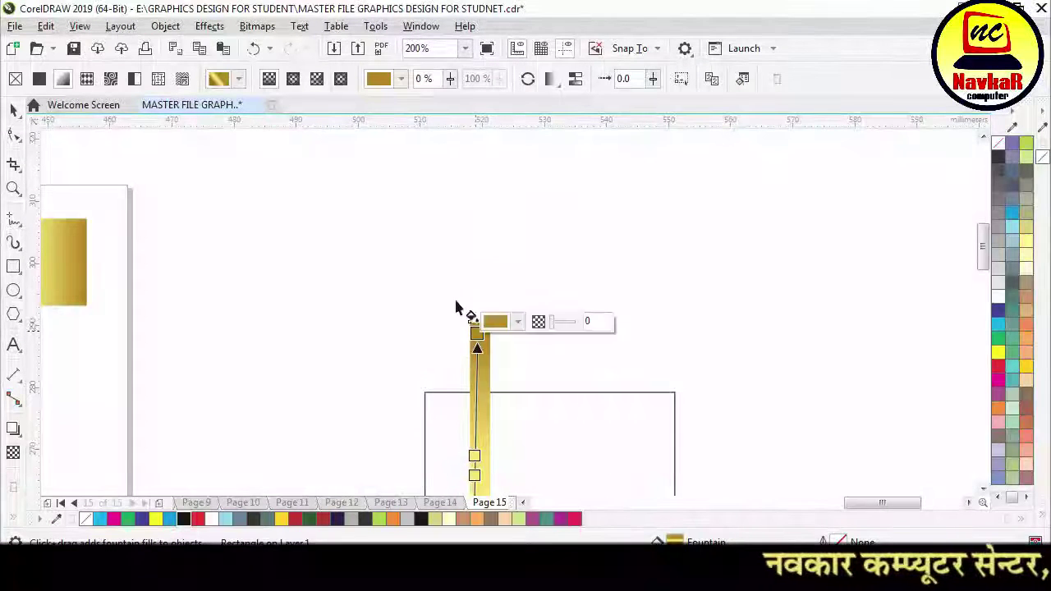
pyautogui.scroll(-1, 439, 271)
pyautogui.scroll(2, 448, 218)
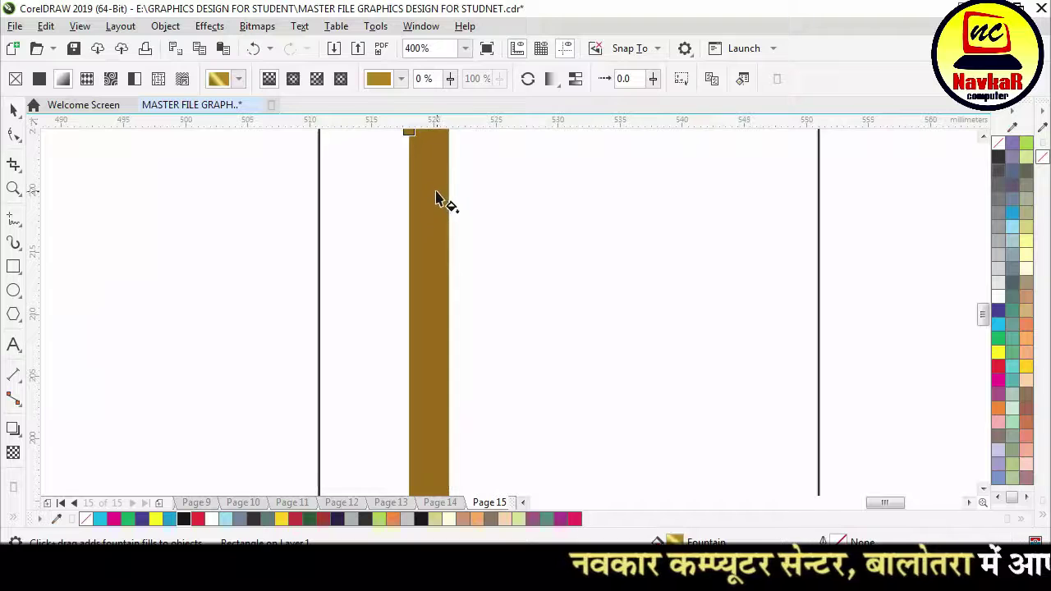
pyautogui.moveTo(408, 131); pyautogui.dragTo(422, 347)
pyautogui.scroll(-2, 418, 312)
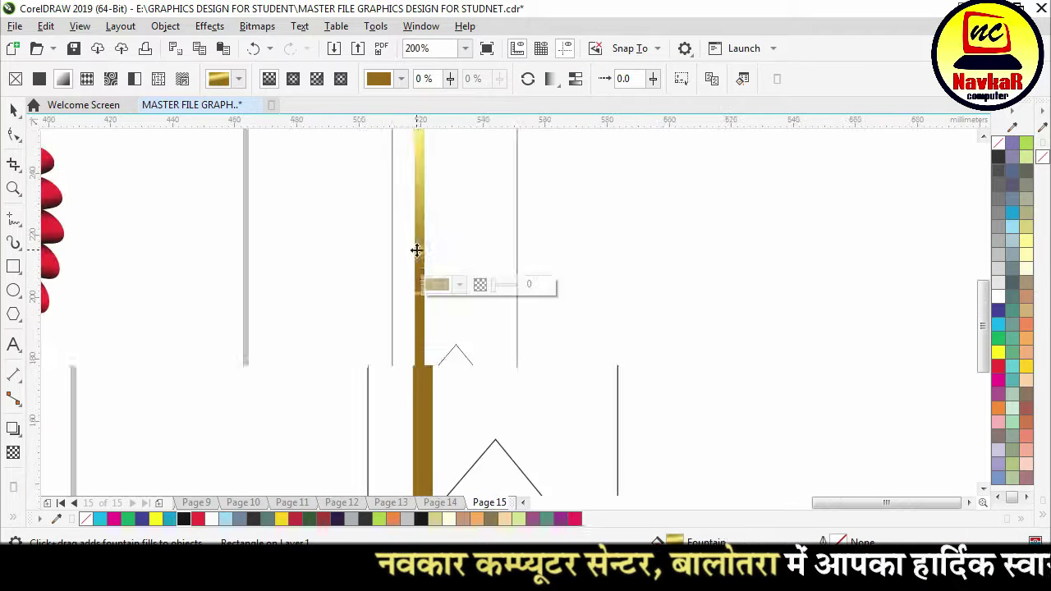
pyautogui.moveTo(418, 286); pyautogui.dragTo(422, 310)
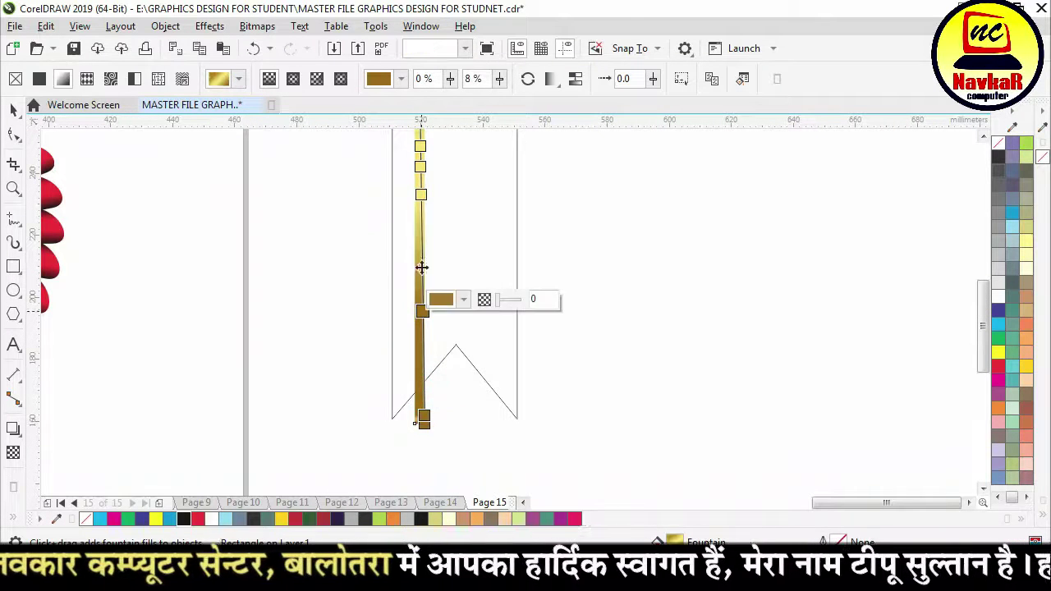
# Redistribute the brown and yellow colour stops along the lower and middle part of the strip's vertical gold gradient.
pyautogui.moveTo(424, 417); pyautogui.dragTo(423, 351)
pyautogui.moveTo(424, 418); pyautogui.dragTo(423, 375)
pyautogui.moveTo(421, 310); pyautogui.dragTo(423, 272)
pyautogui.moveTo(422, 195); pyautogui.dragTo(421, 217)
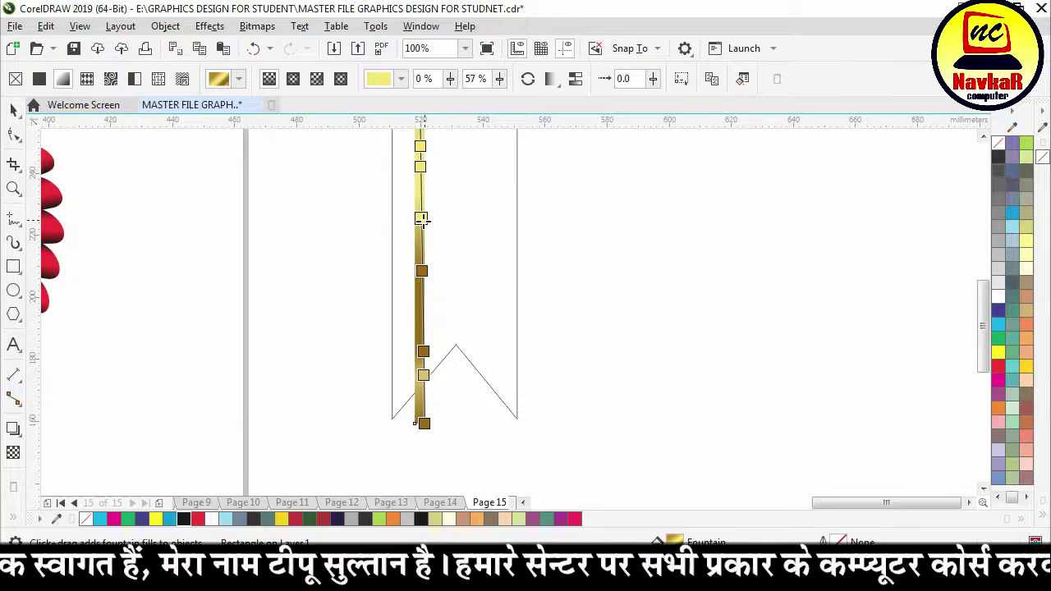
pyautogui.click(420, 167)
pyautogui.click(420, 146)
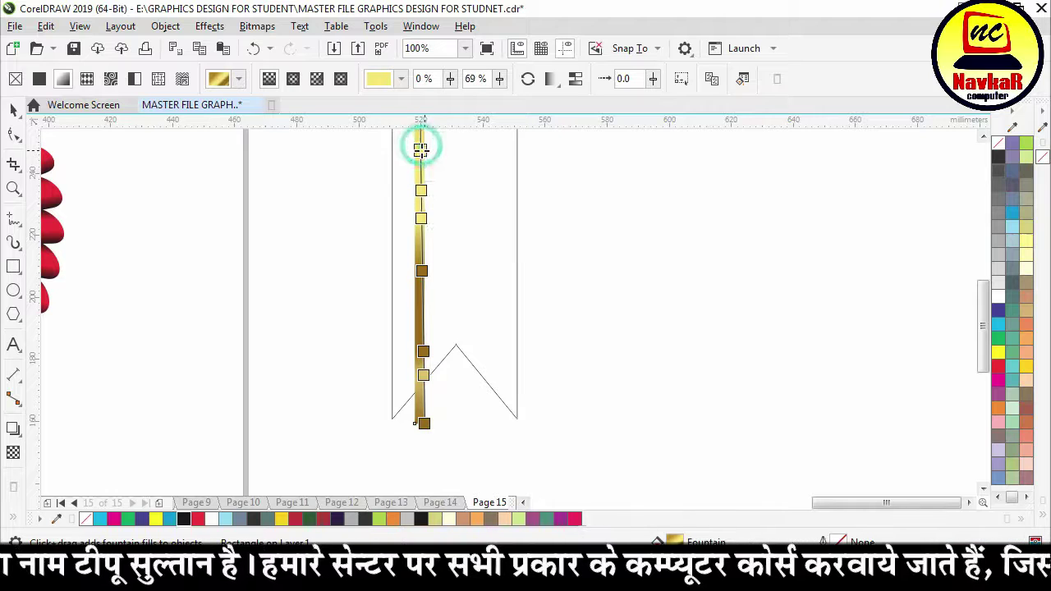
pyautogui.click(426, 297)
pyautogui.scroll(-2, 426, 300)
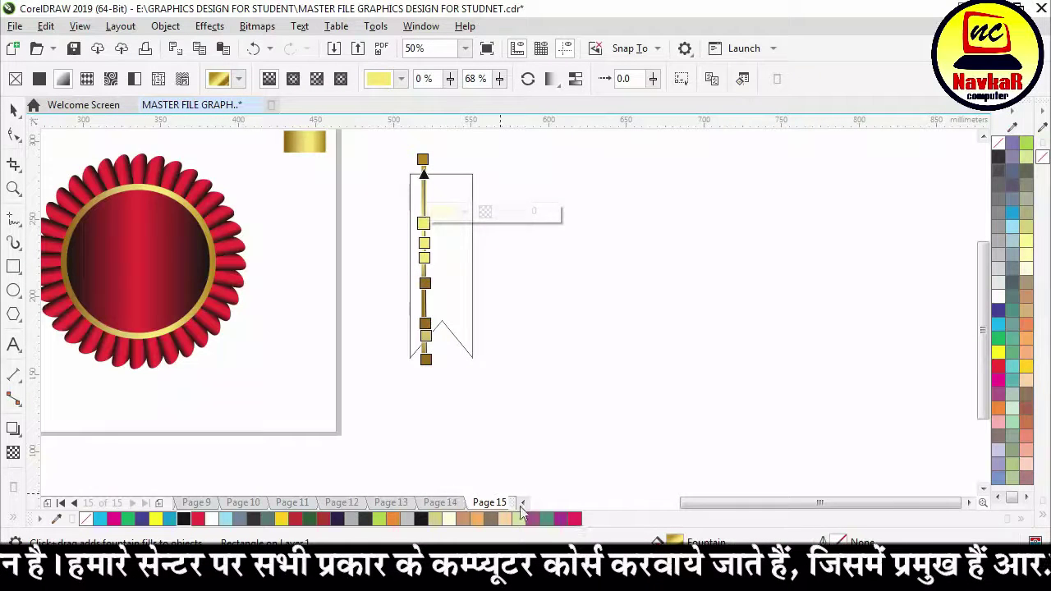
# Add an orange stop between the lower brown stops, raise the upper yellow stop to 79%, and add a tan stop beneath it.
pyautogui.moveTo(475, 518); pyautogui.dragTo(424, 304)
pyautogui.moveTo(423, 223); pyautogui.dragTo(424, 201)
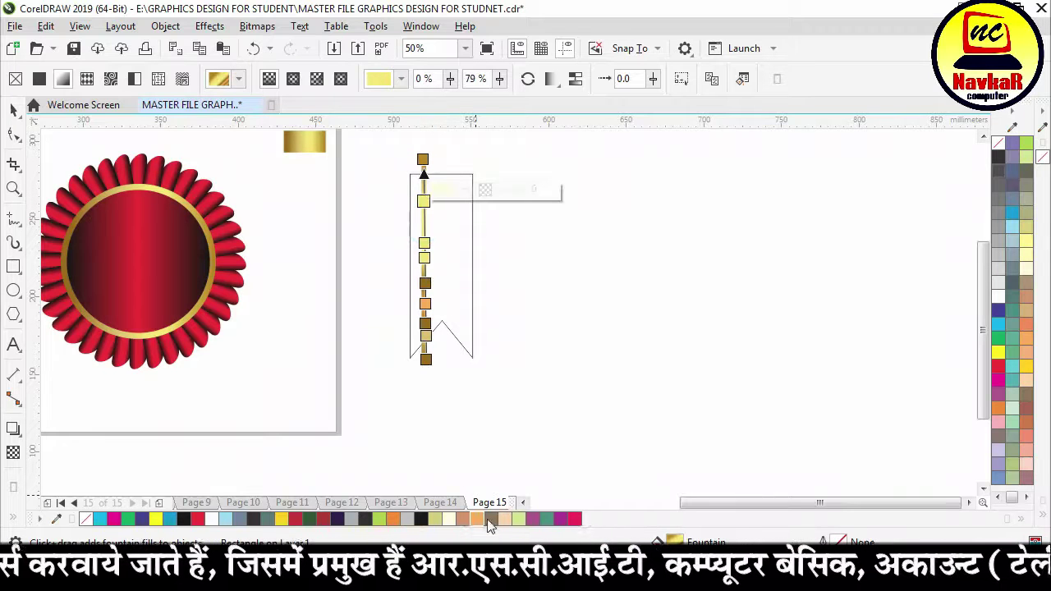
pyautogui.moveTo(475, 524); pyautogui.dragTo(423, 218)
pyautogui.press('space')
pyautogui.click(540, 241)
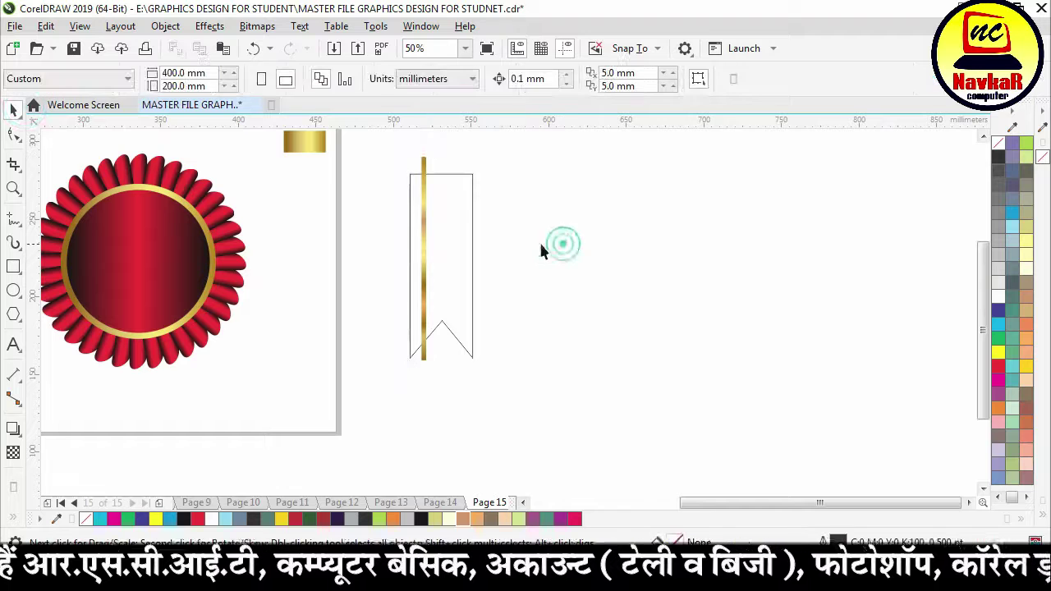
# Copy the gold strip to the ribbon shape's right side and nudge the original strip closer to the left edge.
pyautogui.click(424, 238)
pyautogui.moveTo(424, 241); pyautogui.dragTo(465, 271)
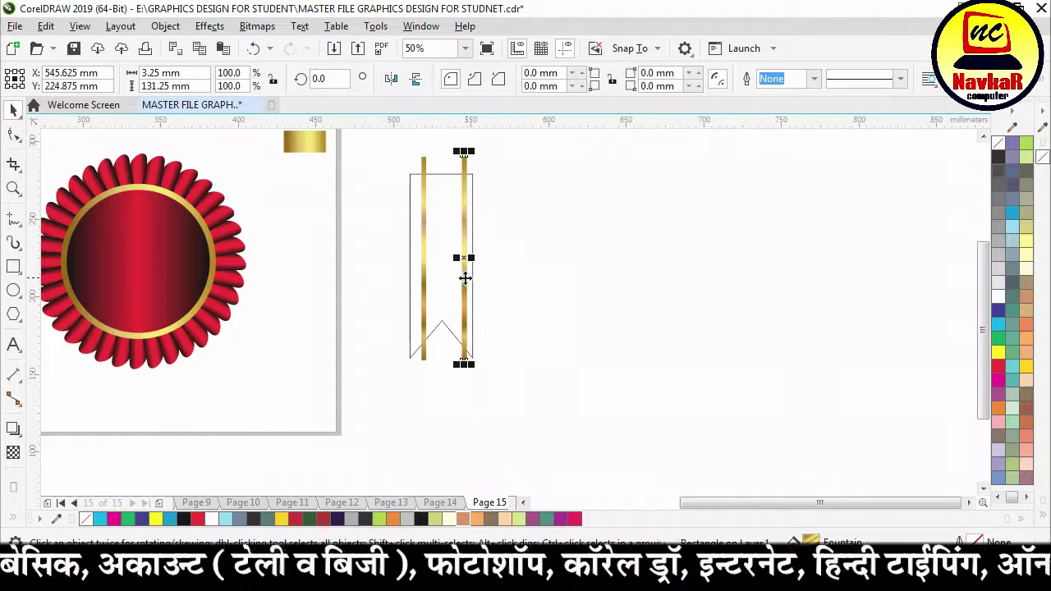
pyautogui.click(422, 264)
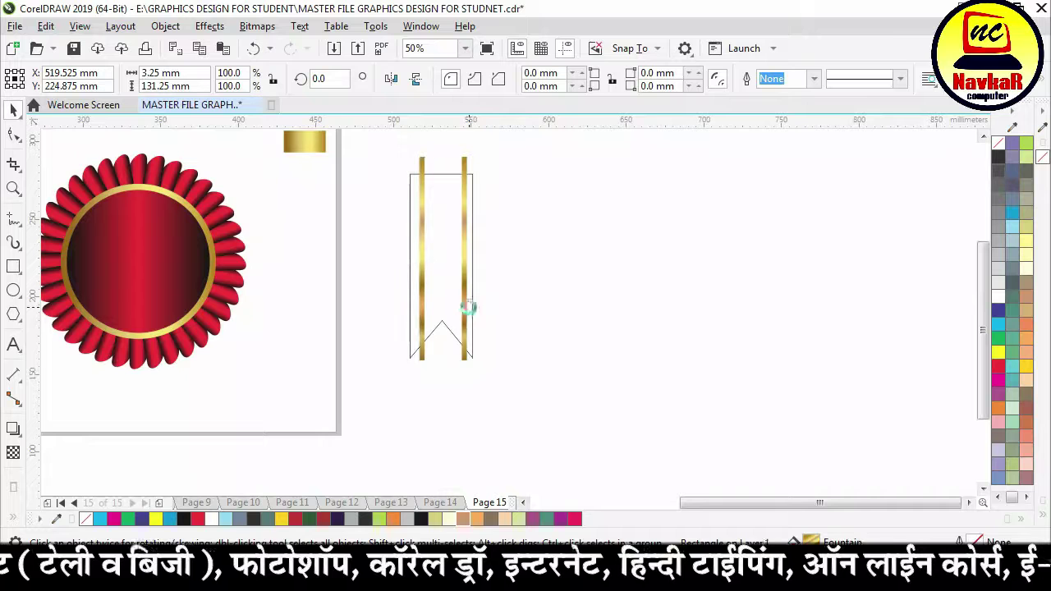
pyautogui.press('Left')
pyautogui.press('Left')
pyautogui.press('Left')
pyautogui.press('Left')
pyautogui.press('Left')
pyautogui.press('Left')
pyautogui.press('Left')
pyautogui.press('Left')
pyautogui.press('Left')
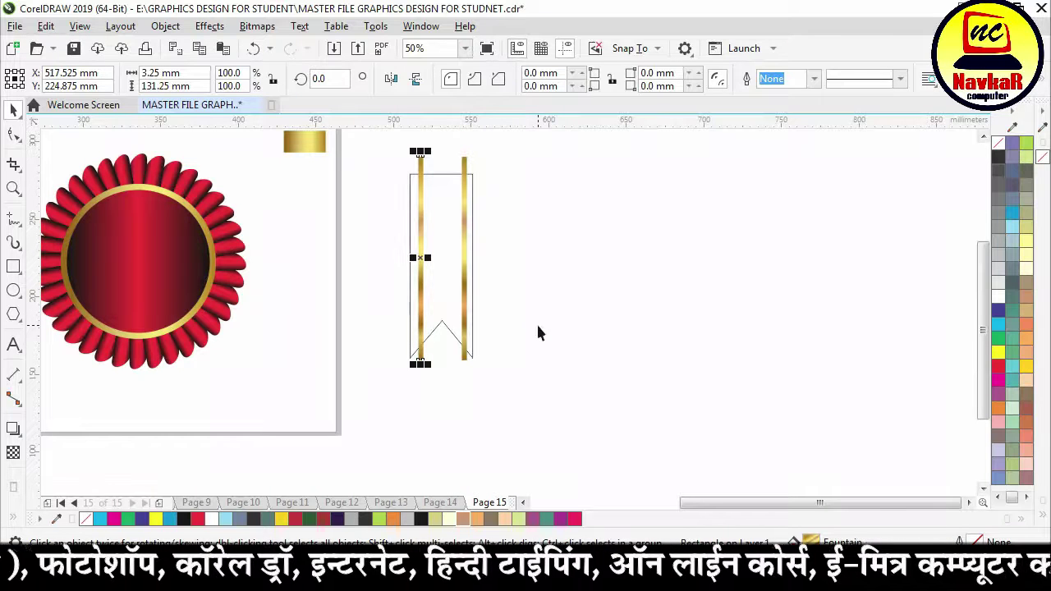
# PowerClip both gold strips inside the notched ribbon shape.
pyautogui.click(526, 273)
pyautogui.click(459, 169)
pyautogui.keyDown('shift'); pyautogui.click(416, 170); pyautogui.keyUp('shift')
pyautogui.rightClick(417, 169)
pyautogui.click(471, 312)
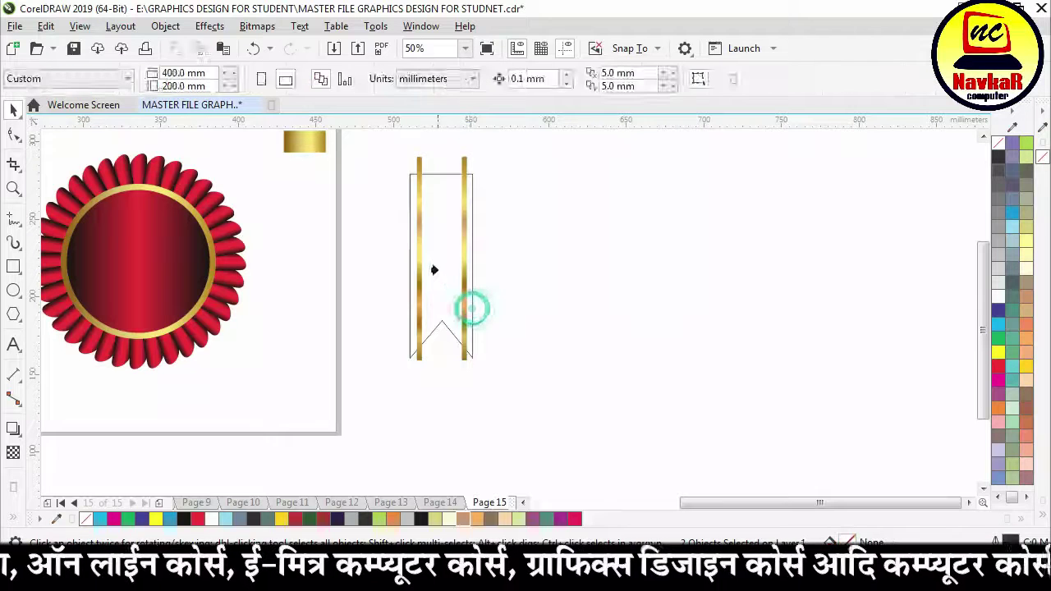
pyautogui.click(440, 268)
pyautogui.click(612, 220)
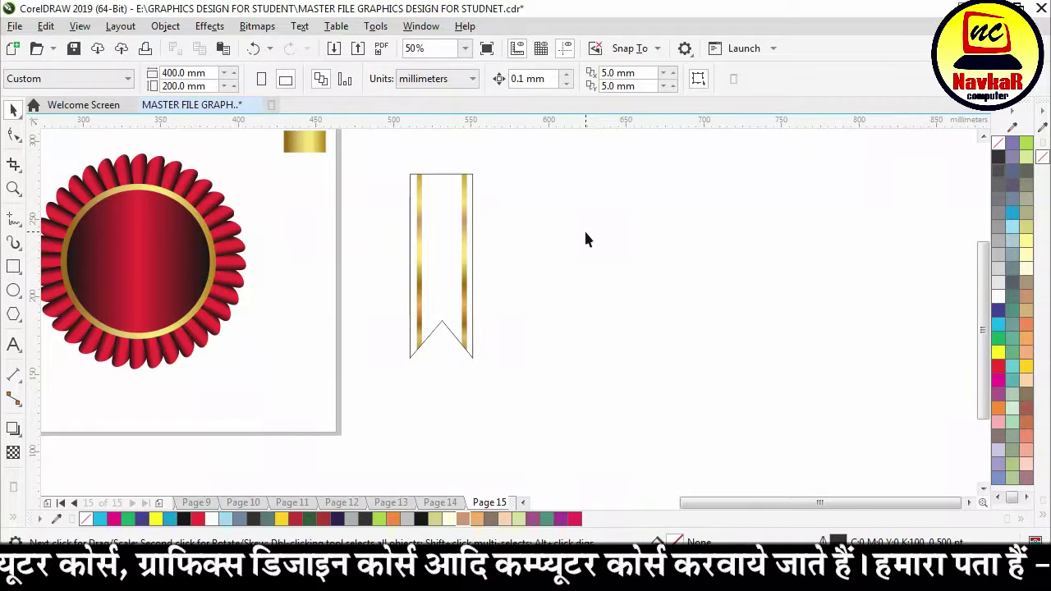
# Fill the ribbon shape with a horizontal fountain fill, black at both ends with a red stop at 50%.
pyautogui.click(443, 220)
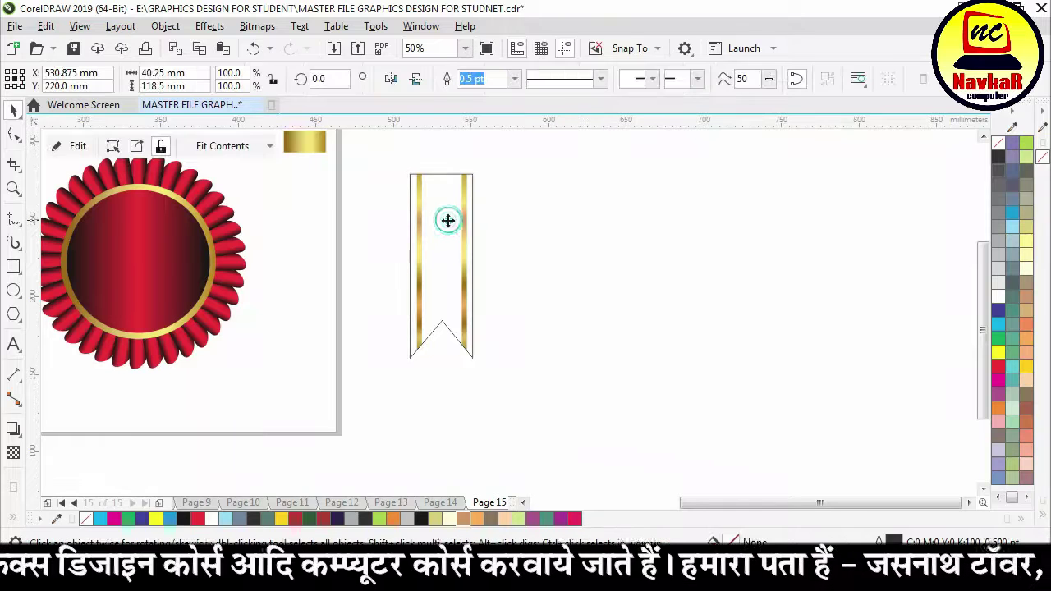
pyautogui.press('g')
pyautogui.moveTo(409, 253); pyautogui.dragTo(471, 254)
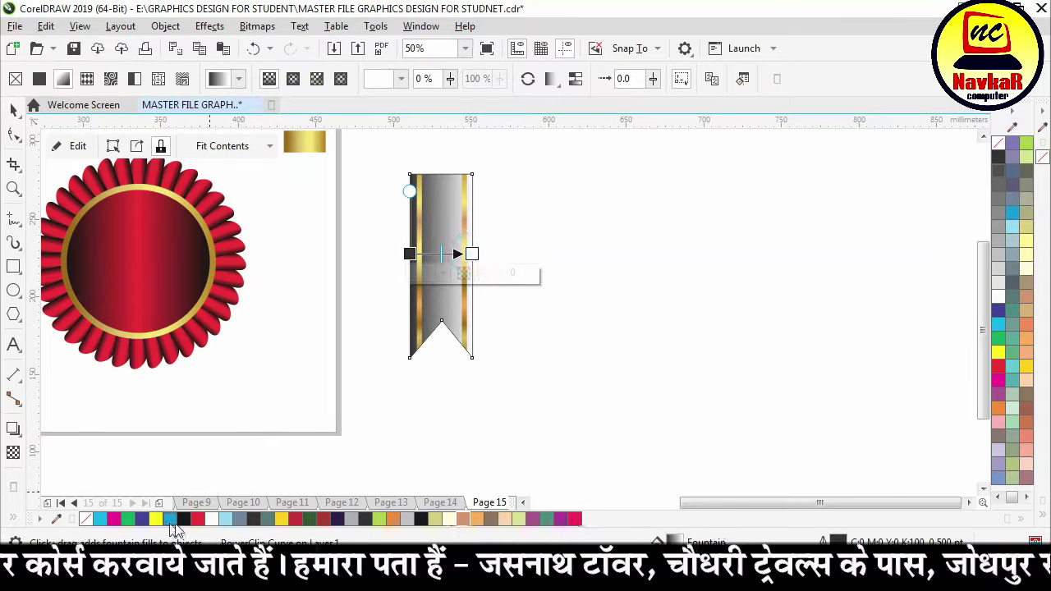
pyautogui.click(188, 519)
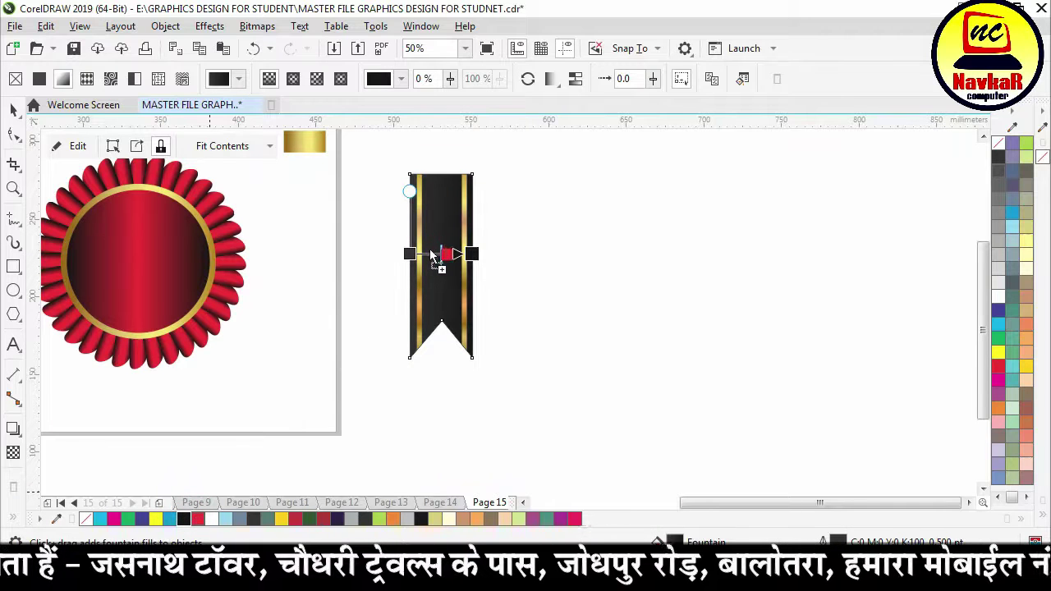
pyautogui.moveTo(432, 256); pyautogui.dragTo(430, 253)
pyautogui.scroll(2, 444, 251)
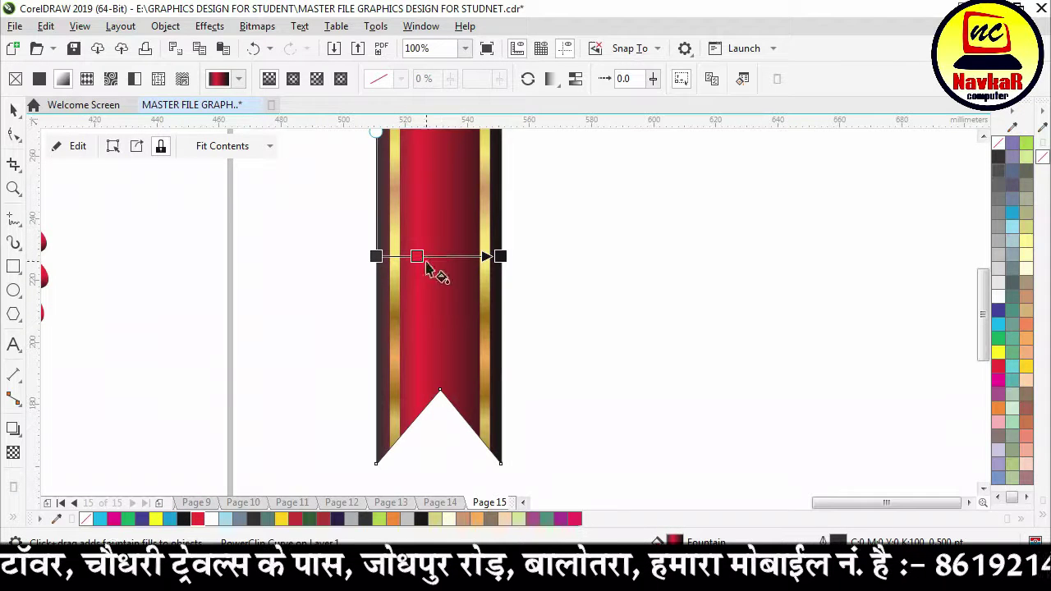
pyautogui.click(437, 256)
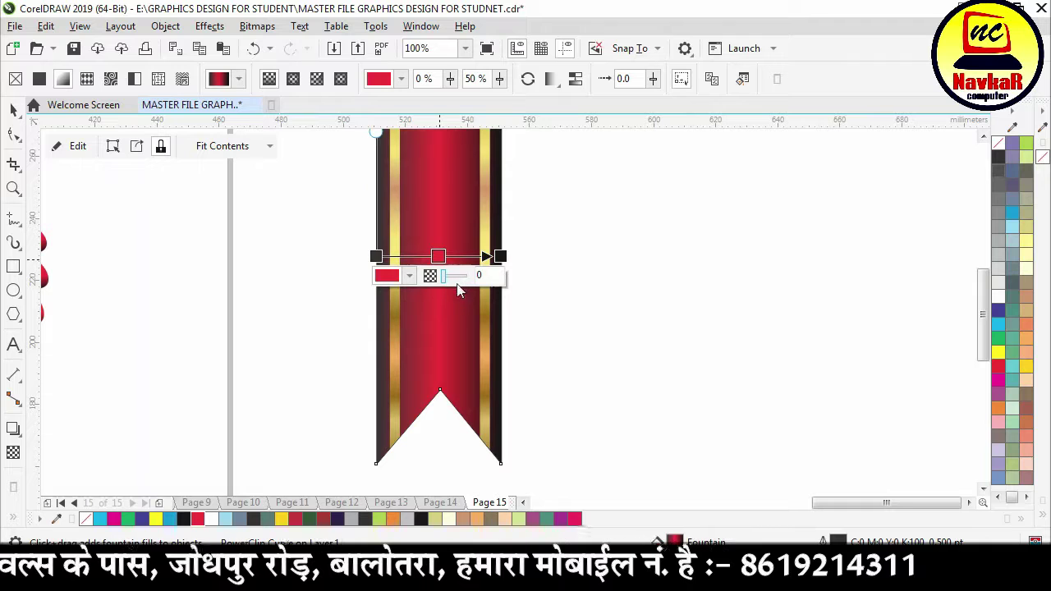
pyautogui.click(13, 108)
# Remove the outline from the notched ribbon shape.
pyautogui.scroll(-2, 452, 345)
pyautogui.click(576, 299)
pyautogui.click(451, 313)
pyautogui.rightClick(1006, 143)
pyautogui.scroll(-3, 839, 312)
pyautogui.scroll(2, 820, 314)
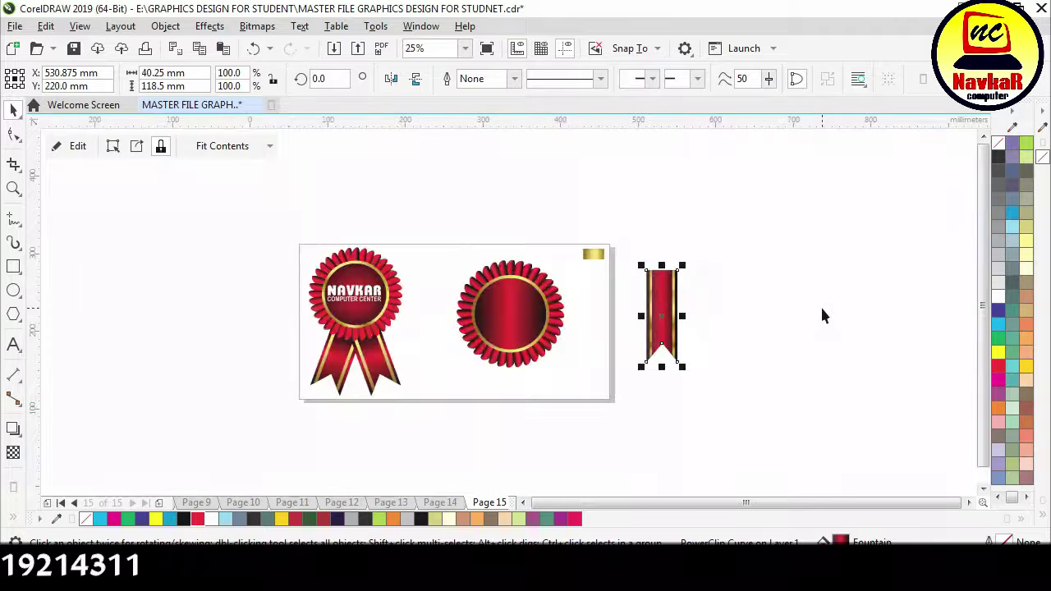
# Turn the ribbon's black-red-black gradient vertical, running from the notch up to just below the upper edge.
pyautogui.scroll(1, 689, 330)
pyautogui.press('g')
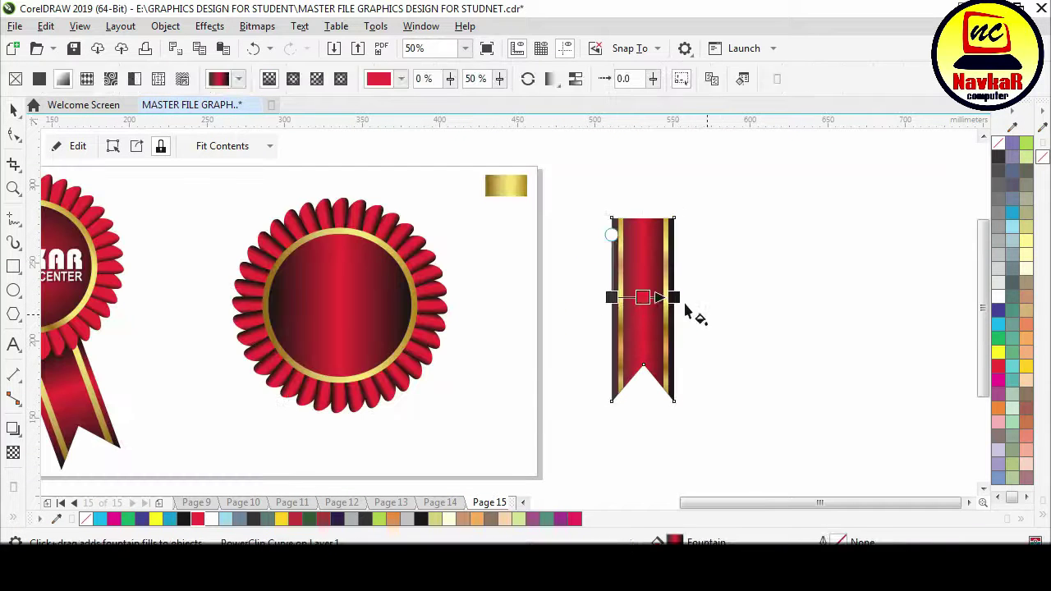
pyautogui.moveTo(673, 297); pyautogui.dragTo(642, 217)
pyautogui.moveTo(611, 297); pyautogui.dragTo(645, 392)
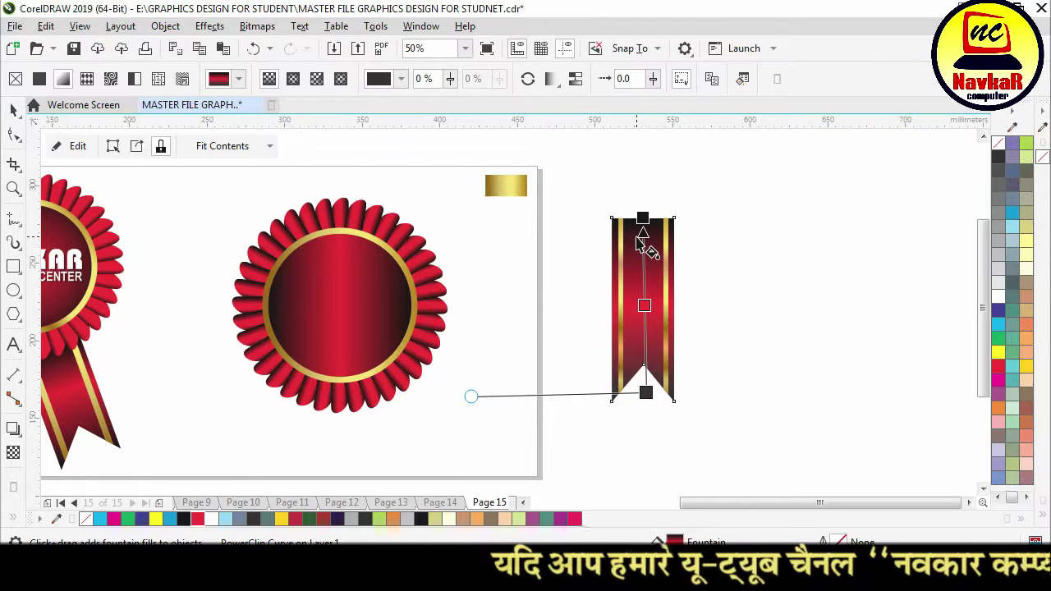
pyautogui.moveTo(642, 217); pyautogui.dragTo(645, 229)
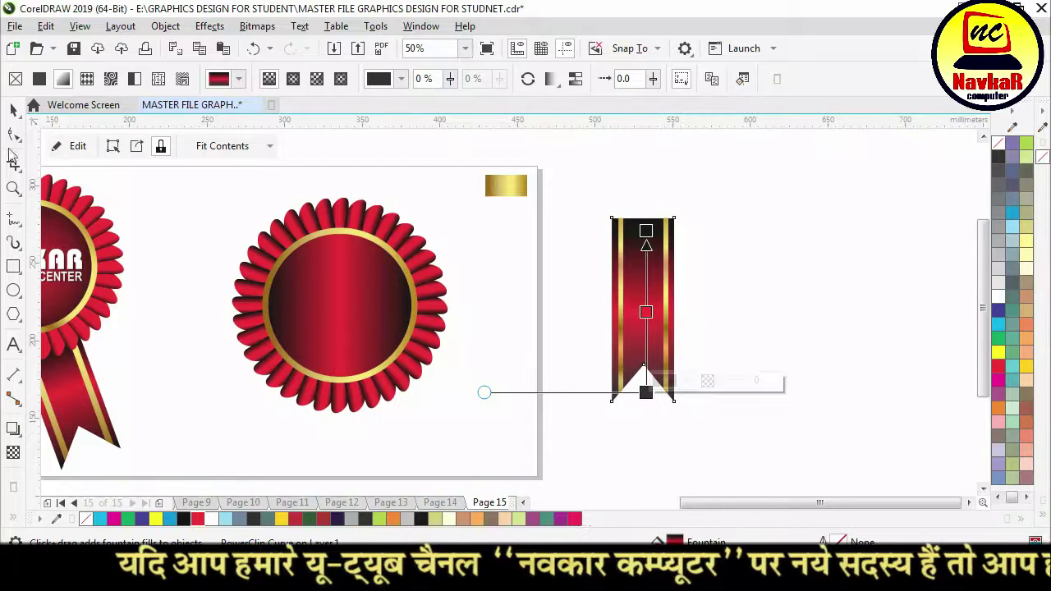
# Rotate the ribbon tail by 20 degrees.
pyautogui.click(13, 112)
pyautogui.doubleClick(334, 83)
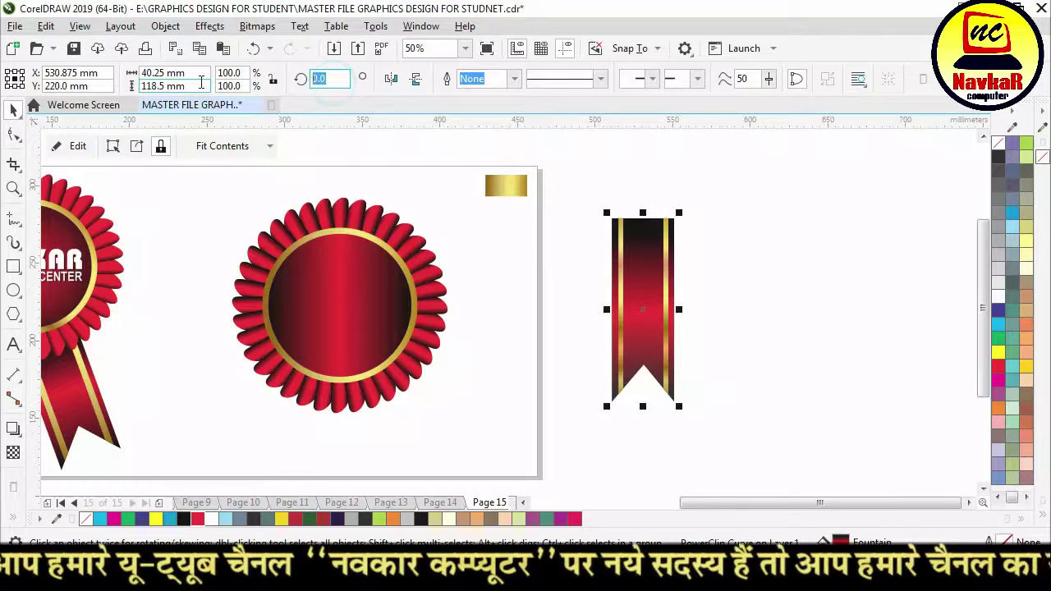
pyautogui.write('20')
pyautogui.press('Return')
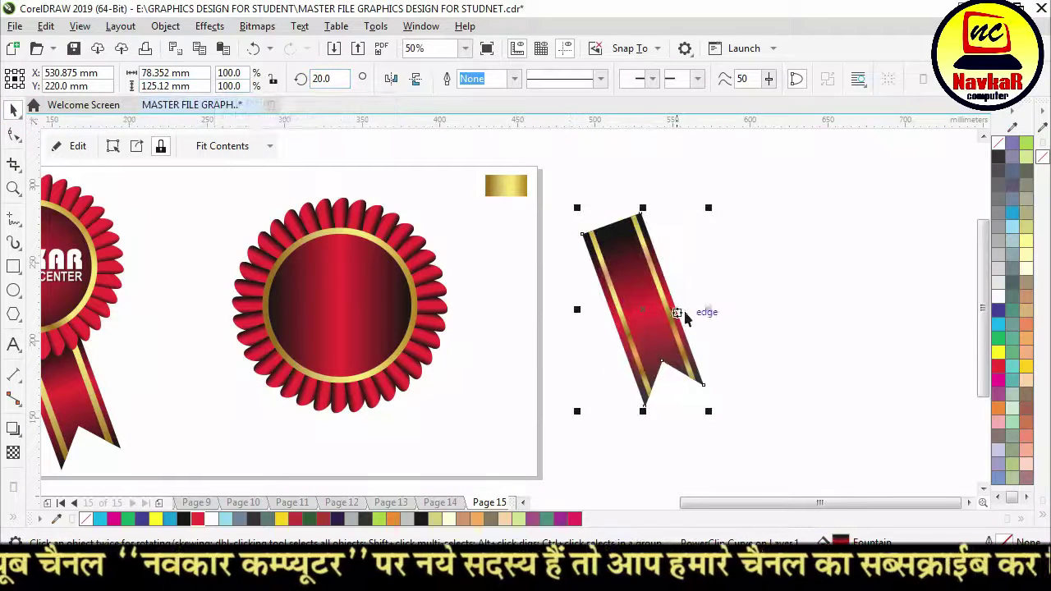
# Create a mirrored copy of the ribbon tail, overlap it with the original at the upper ends, and group both tails.
pyautogui.moveTo(705, 309); pyautogui.dragTo(553, 314)
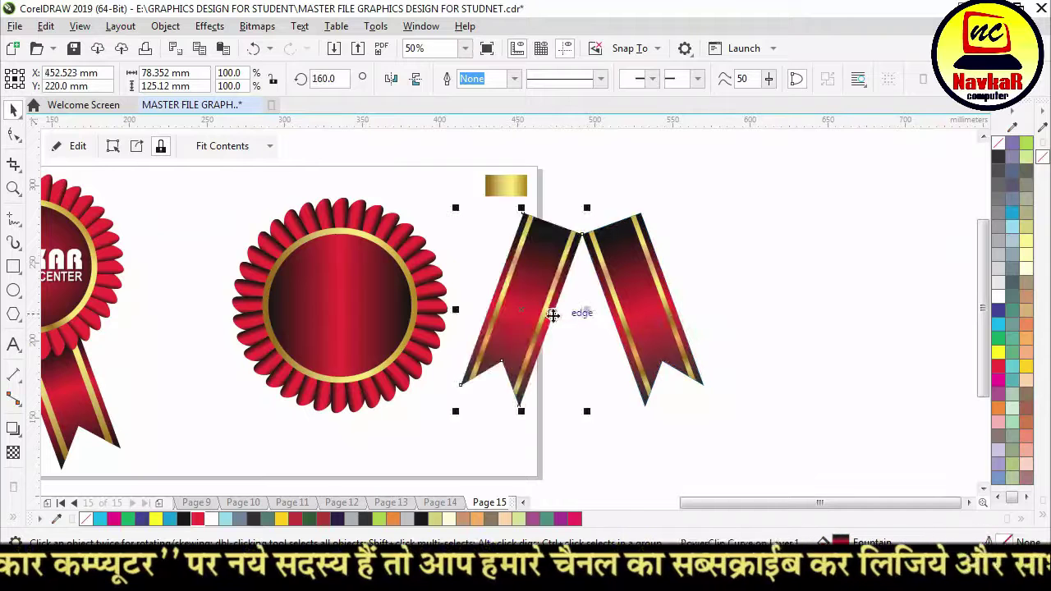
pyautogui.moveTo(540, 277); pyautogui.dragTo(610, 290)
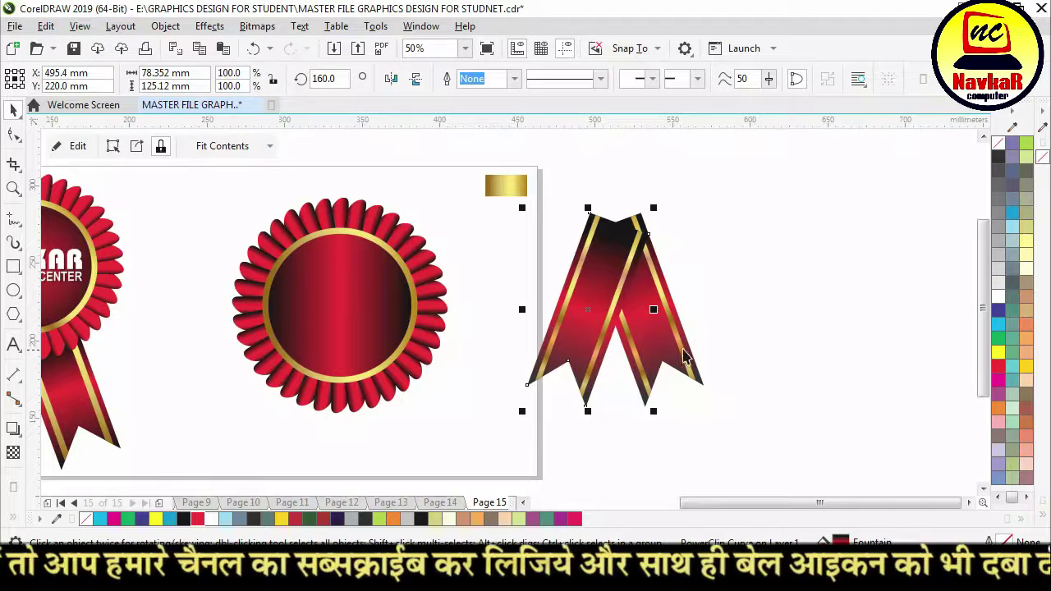
pyautogui.keyDown('shift'); pyautogui.click(680, 347); pyautogui.keyUp('shift')
pyautogui.hotkey('ctrl', 'g')
# Move the ribbon group beneath the round badge, centre it horizontally on the badge and send it to the back.
pyautogui.moveTo(614, 282); pyautogui.dragTo(342, 411)
pyautogui.keyDown('shift'); pyautogui.click(359, 277); pyautogui.keyUp('shift')
pyautogui.click(504, 312)
pyautogui.click(365, 419)
pyautogui.hotkey('shift', 'pagedown')
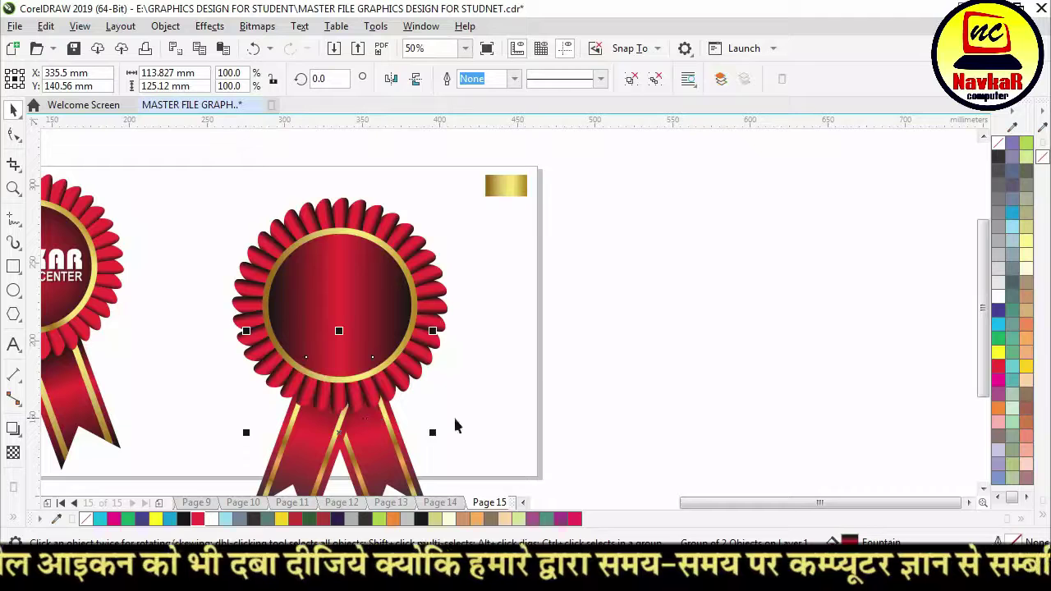
# Shift the ribbon group up about 1 mm behind the petals.
pyautogui.click(544, 373)
pyautogui.scroll(-2, 545, 373)
pyautogui.scroll(2, 392, 364)
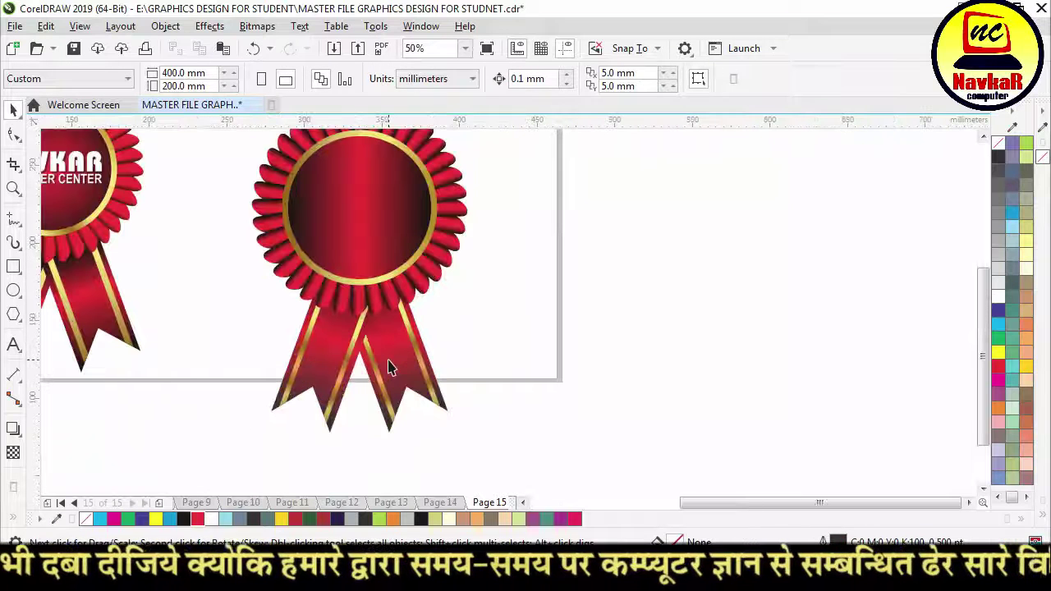
pyautogui.click(431, 396)
pyautogui.moveTo(433, 398); pyautogui.dragTo(433, 398)
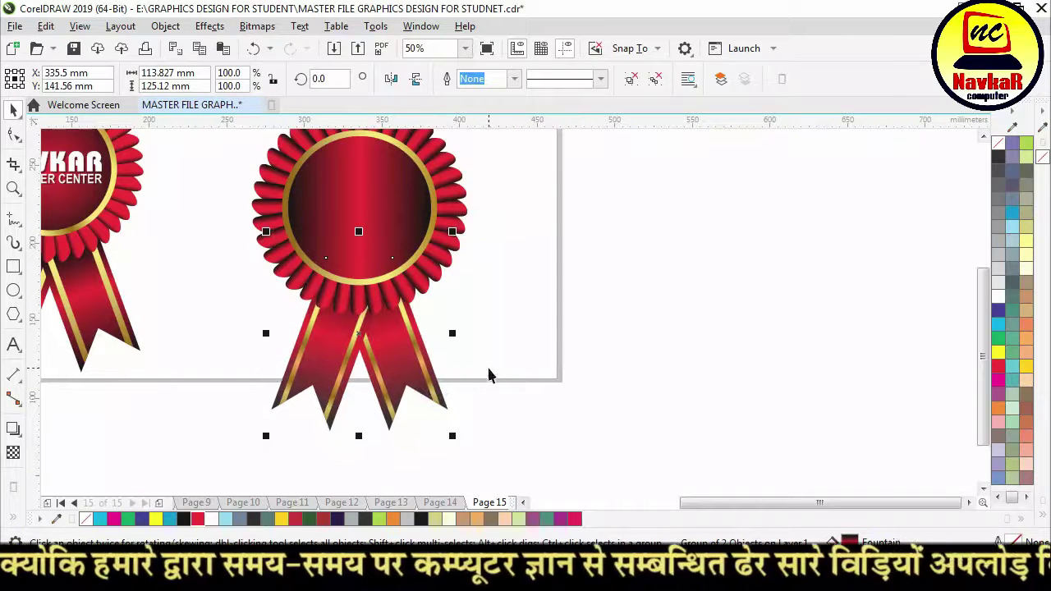
# Pull the black upper end of the right tail's gradient down to the petals' lower edge.
pyautogui.click(510, 358)
pyautogui.click(398, 370)
pyautogui.click(520, 366)
pyautogui.keyDown('ctrl'); pyautogui.click(386, 369); pyautogui.keyUp('ctrl')
pyautogui.press('g')
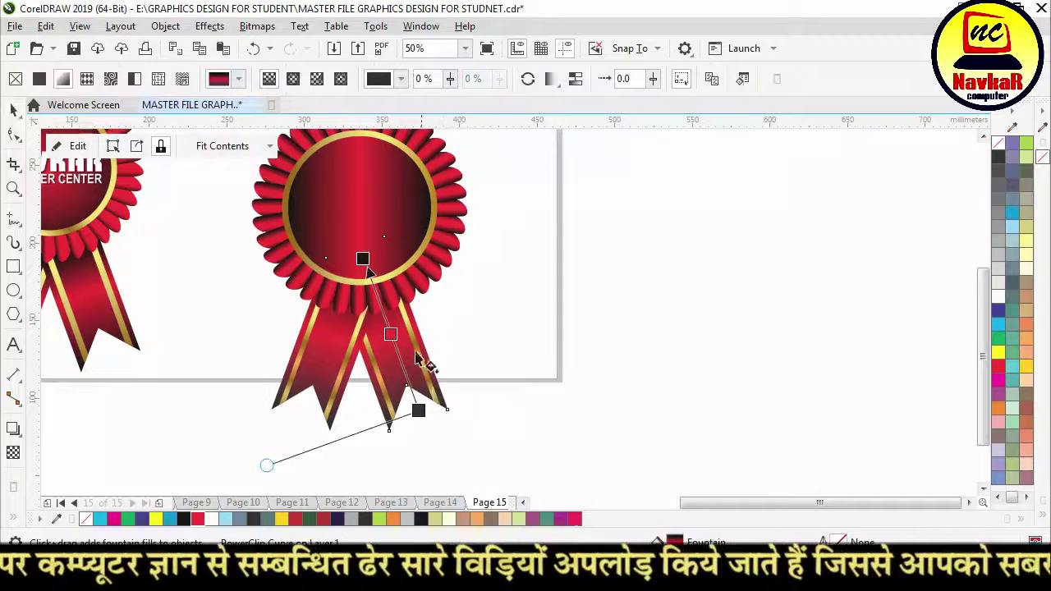
pyautogui.moveTo(363, 259); pyautogui.dragTo(375, 302)
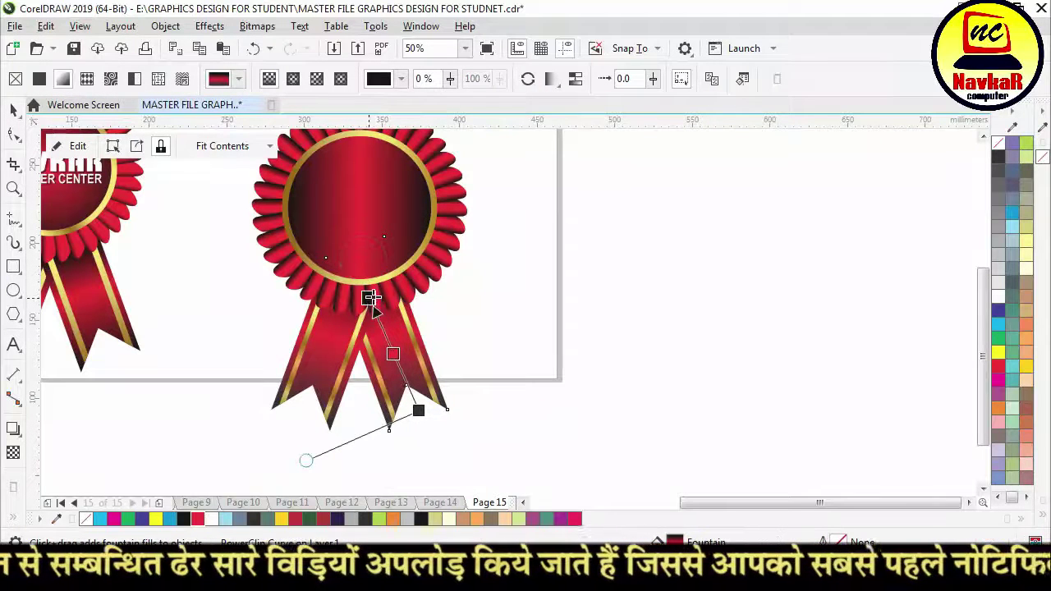
pyautogui.click(373, 309)
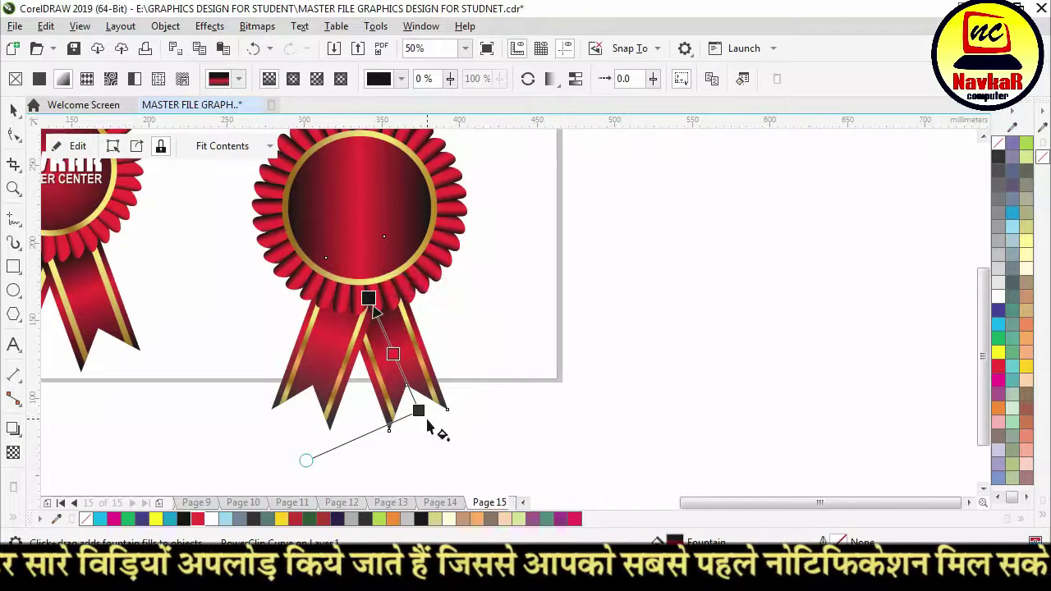
pyautogui.click(13, 111)
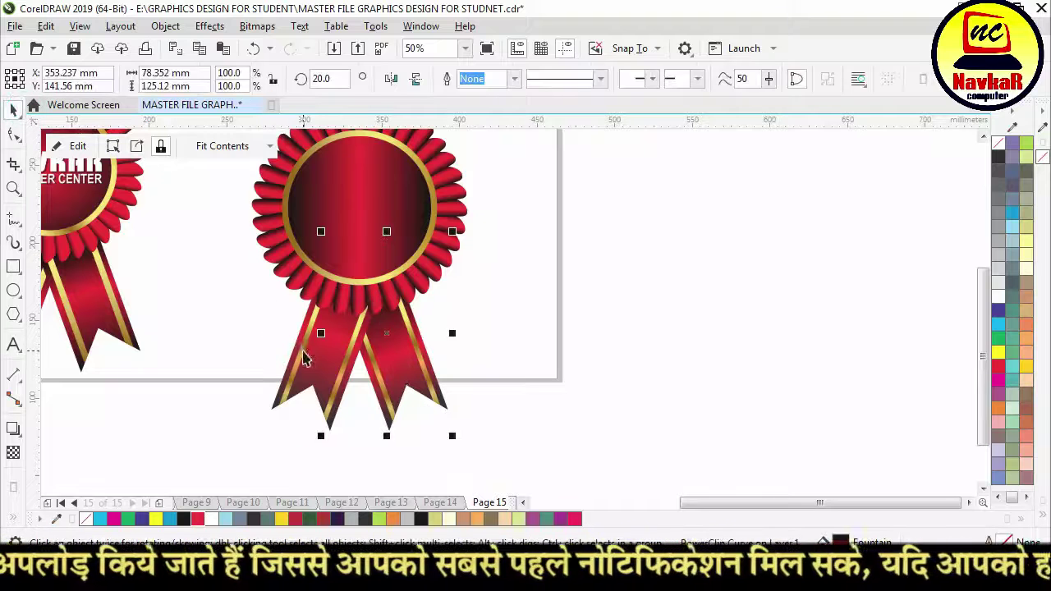
# Pull the black upper end of the left tail's gradient down to the petals' lower edge.
pyautogui.press('g')
pyautogui.moveTo(355, 260); pyautogui.dragTo(330, 301)
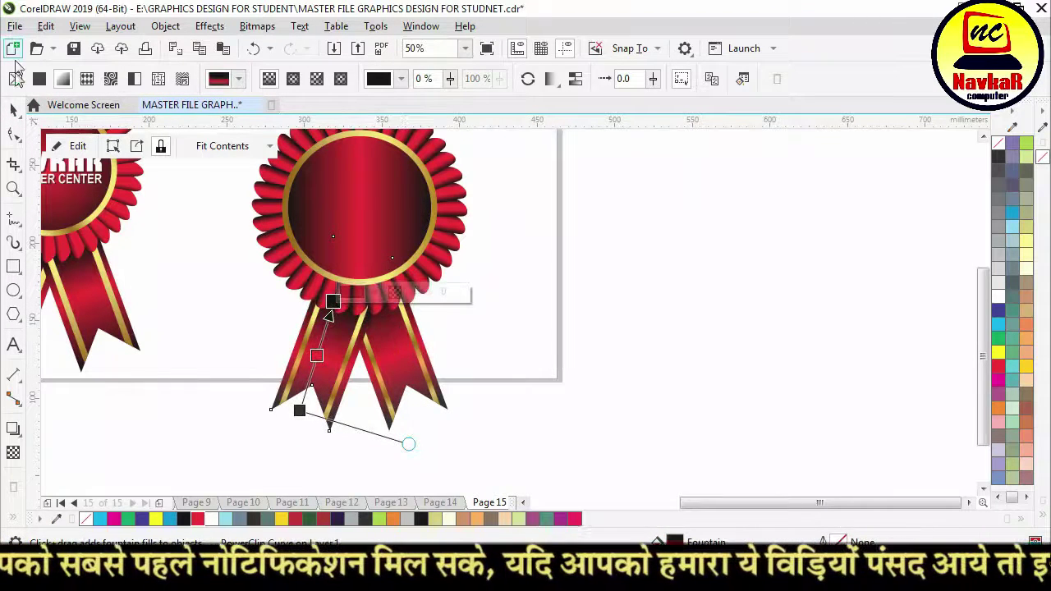
pyautogui.click(14, 111)
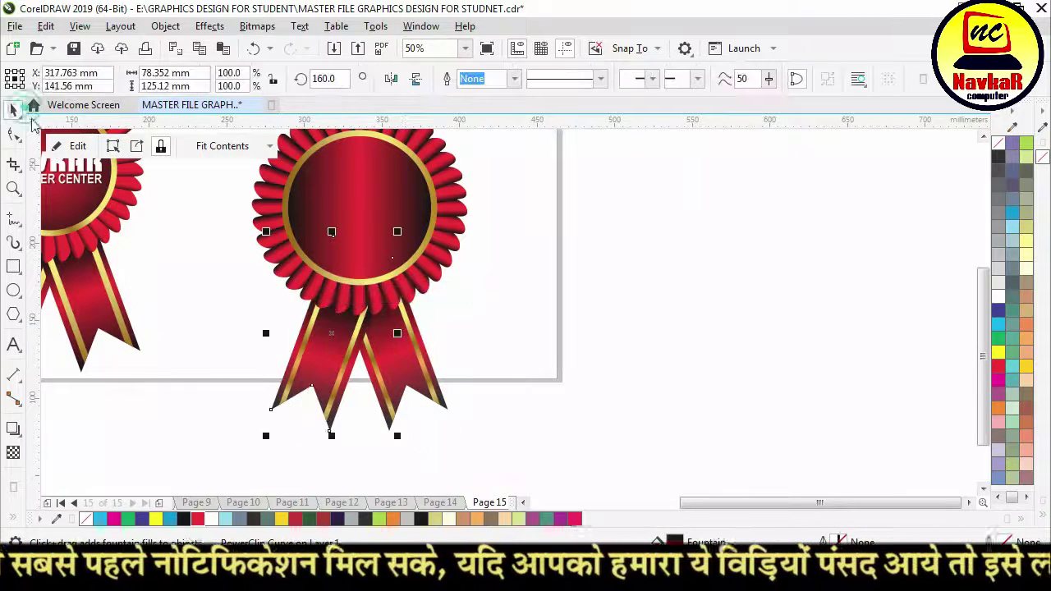
# Bring the right tail in front of the left one, then send both tails together behind the badge.
pyautogui.click(432, 372)
pyautogui.moveTo(432, 372); pyautogui.dragTo(355, 394)
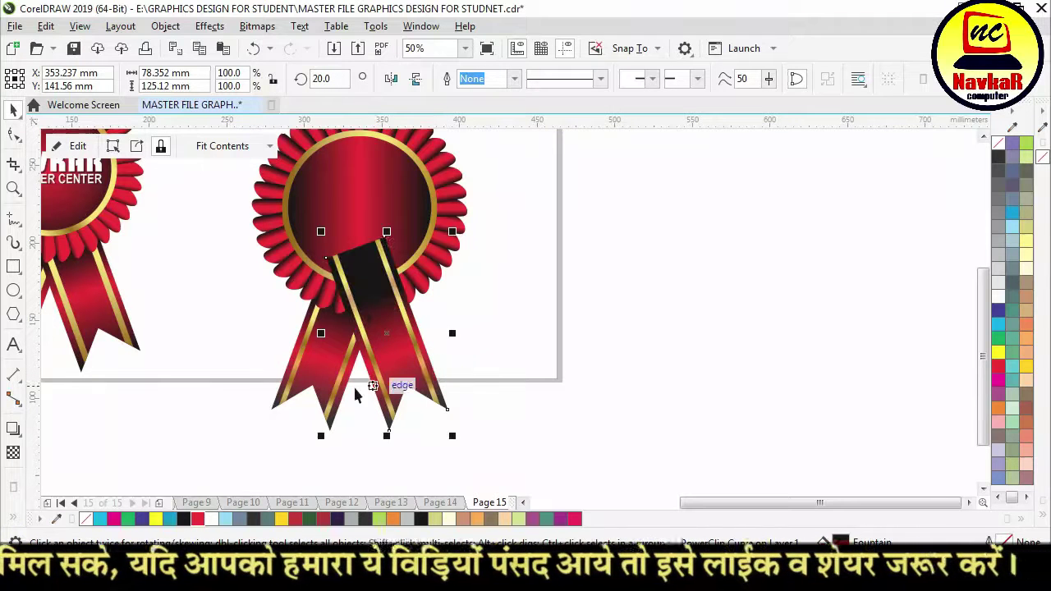
pyautogui.click(326, 394)
pyautogui.keyDown('shift'); pyautogui.click(417, 377); pyautogui.keyUp('shift')
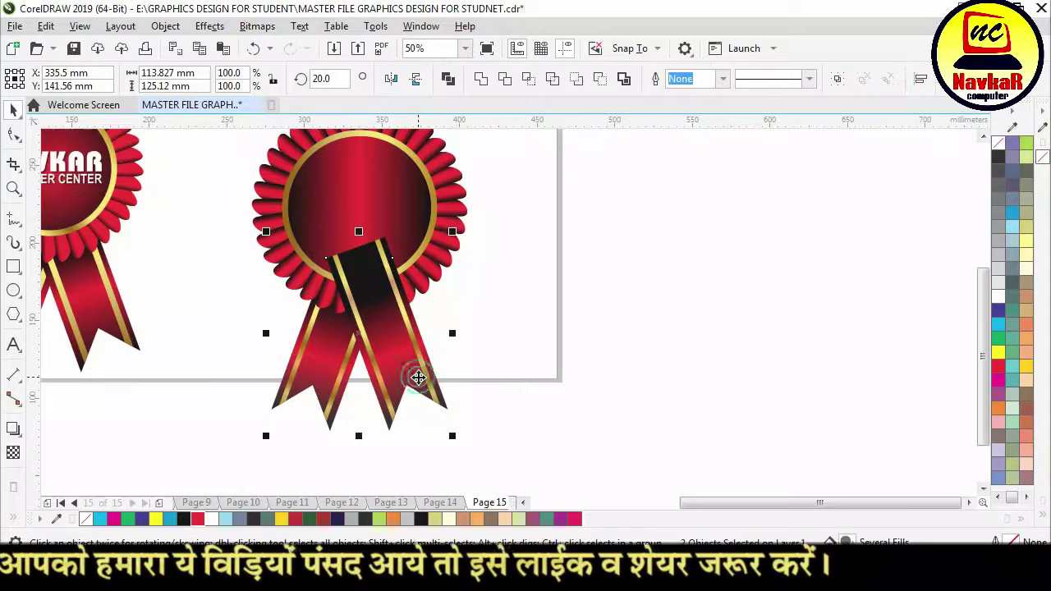
pyautogui.hotkey('shift', 'pagedown')
pyautogui.click(540, 327)
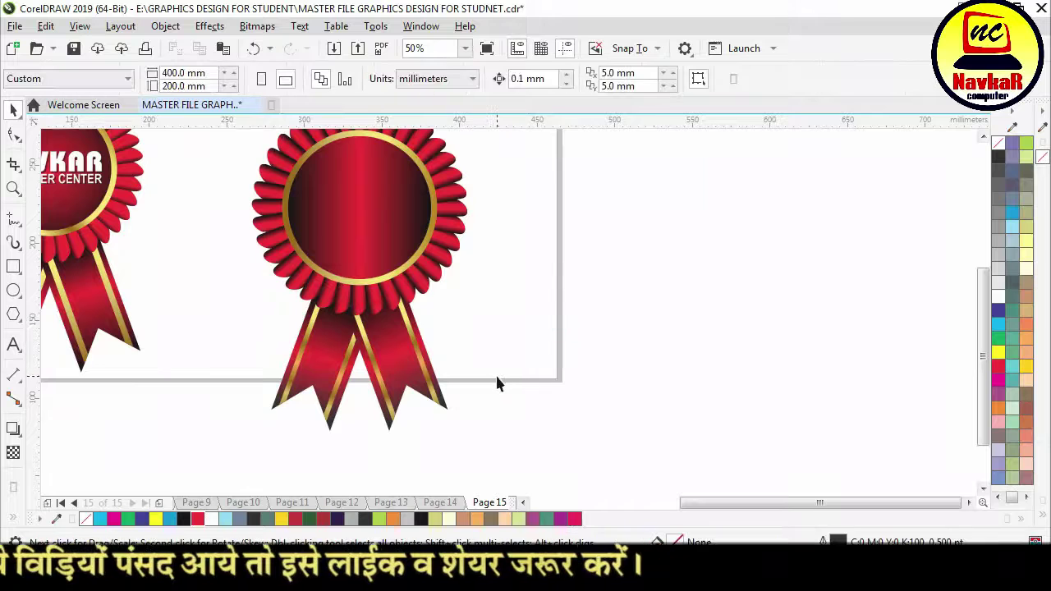
# Move the whole new badge onto the page, close beside the finished reference badge.
pyautogui.scroll(-1, 495, 371)
pyautogui.moveTo(366, 199); pyautogui.dragTo(473, 400)
pyautogui.moveTo(437, 298); pyautogui.dragTo(401, 282)
pyautogui.scroll(1, 405, 272)
pyautogui.click(502, 285)
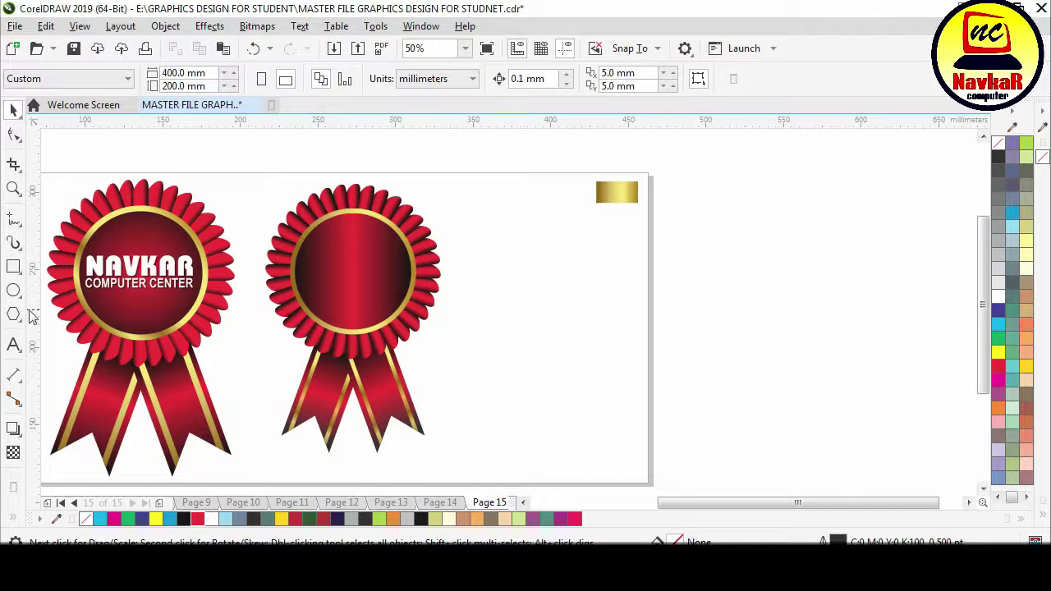
# Add artistic text beside the badge with NAVKAR on the first line and COMPUTER CENTER on the second.
pyautogui.click(14, 345)
pyautogui.click(527, 289)
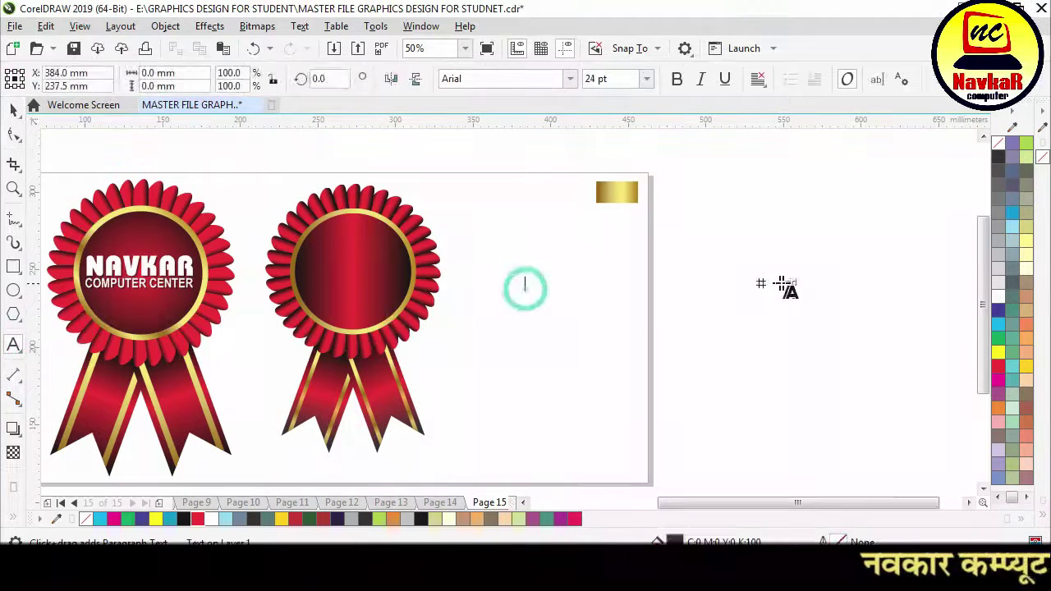
pyautogui.write('NA')
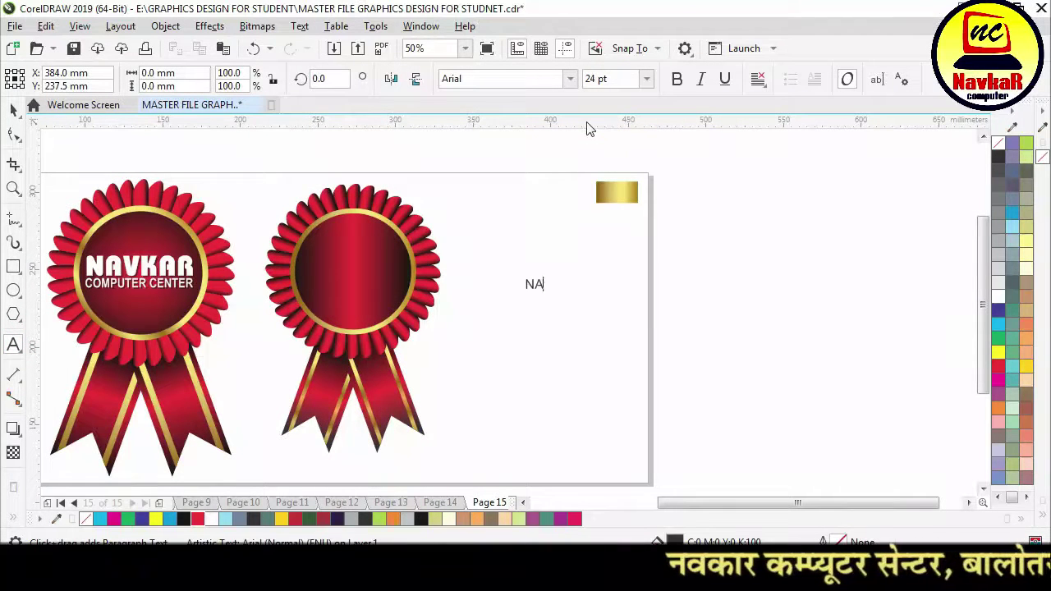
pyautogui.write('VKAR COM')
pyautogui.press('BackSpace')
pyautogui.press('BackSpace')
pyautogui.press('BackSpace')
pyautogui.press('BackSpace')
pyautogui.press('Return')
pyautogui.write('COMPUTER CENTER')
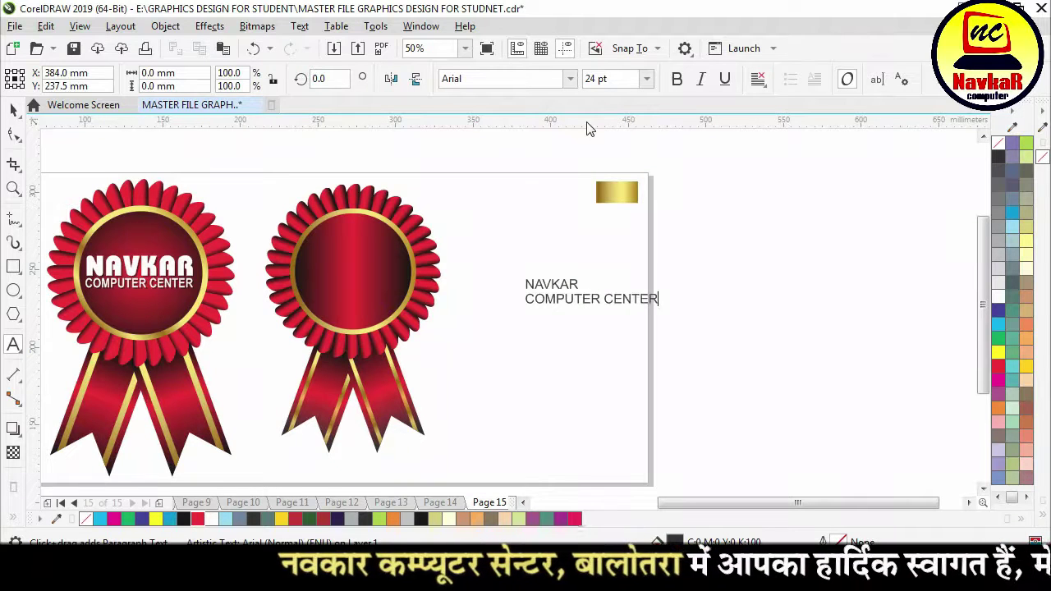
pyautogui.click(13, 110)
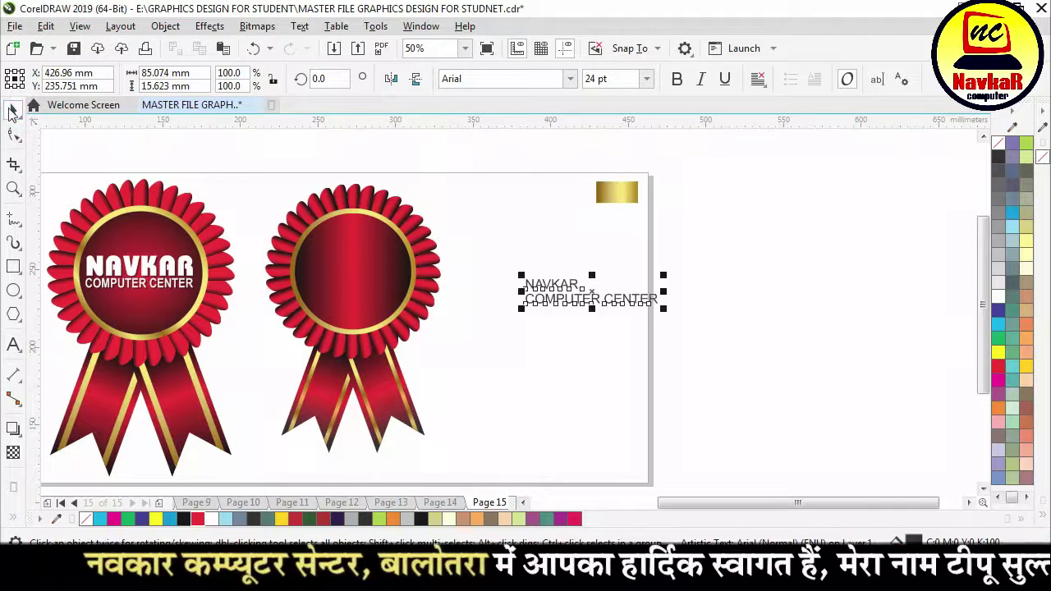
# Separate the NAVKAR line, set its font to Bauhaus-Heavy-Bold and enlarge it to about 86 mm wide.
pyautogui.moveTo(586, 274); pyautogui.dragTo(665, 261)
pyautogui.click(569, 79)
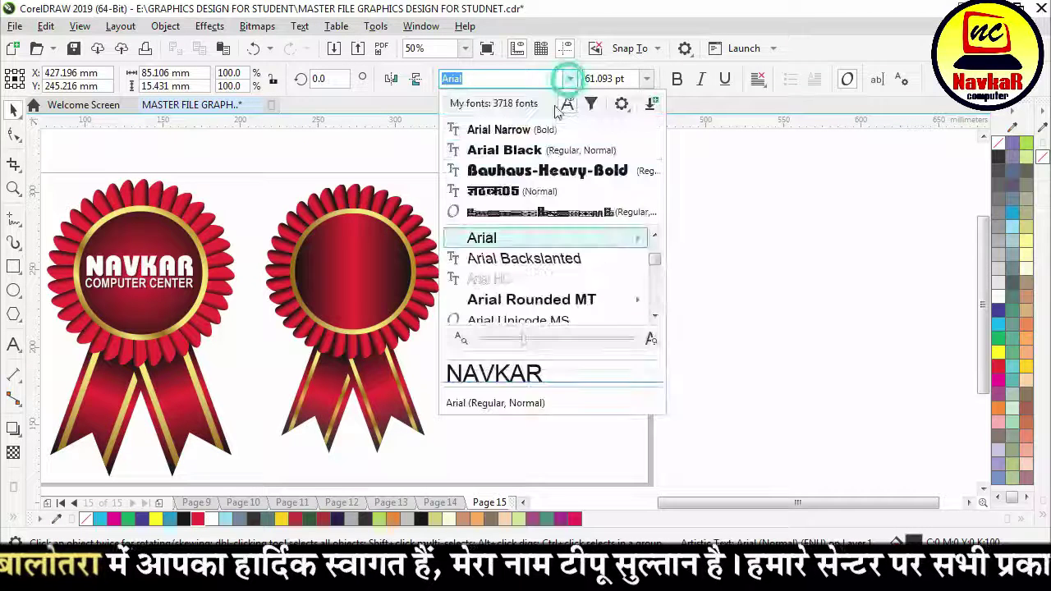
pyautogui.click(525, 169)
pyautogui.scroll(2, 660, 312)
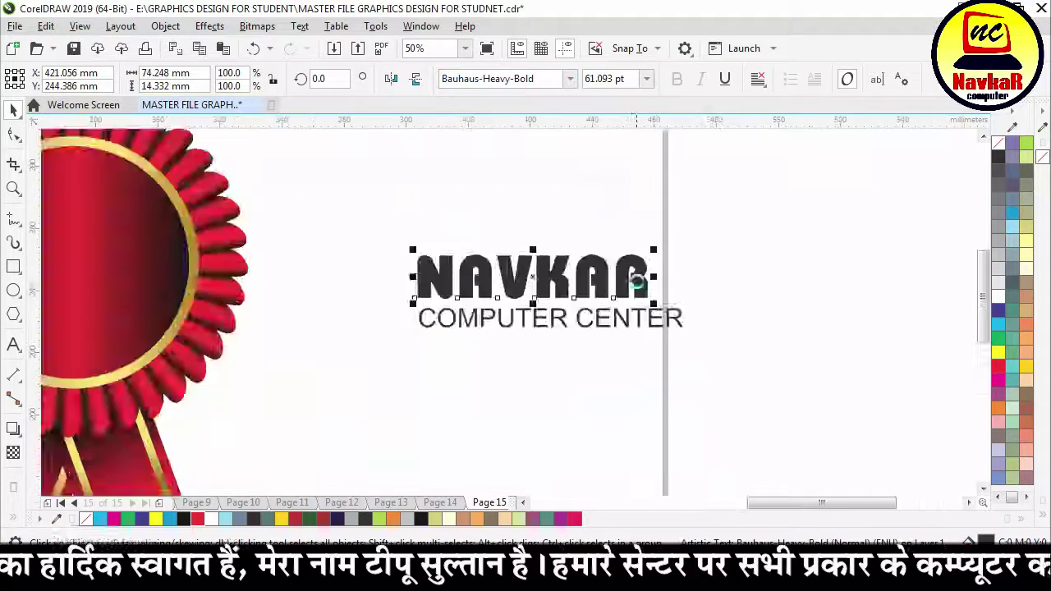
pyautogui.moveTo(666, 223); pyautogui.dragTo(736, 208)
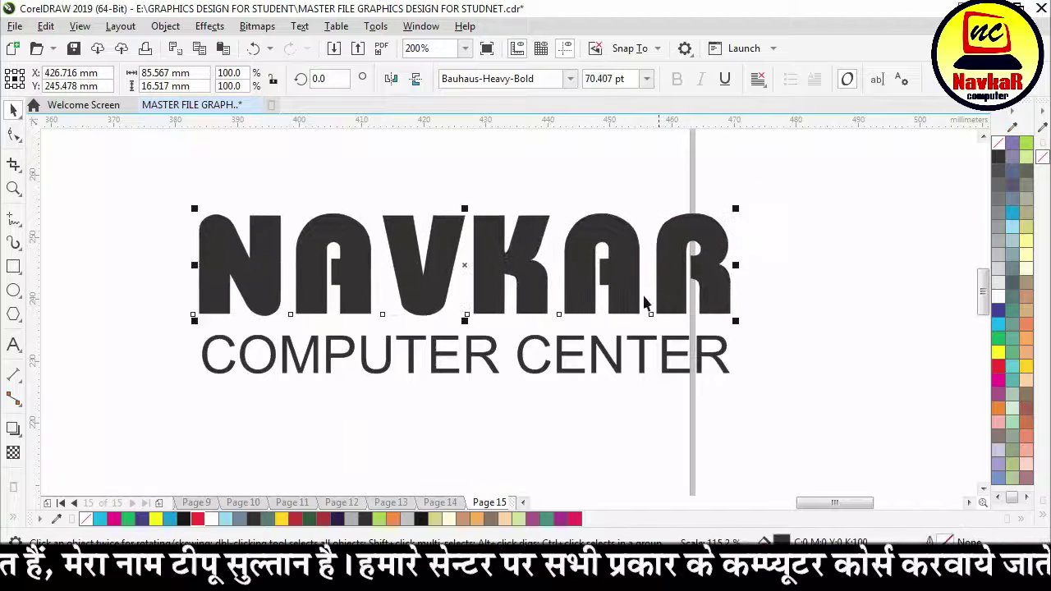
# Move the COMPUTER CENTER line up close beneath NAVKAR.
pyautogui.moveTo(643, 351); pyautogui.dragTo(638, 340)
pyautogui.keyDown('shift'); pyautogui.click(623, 305); pyautogui.keyUp('shift')
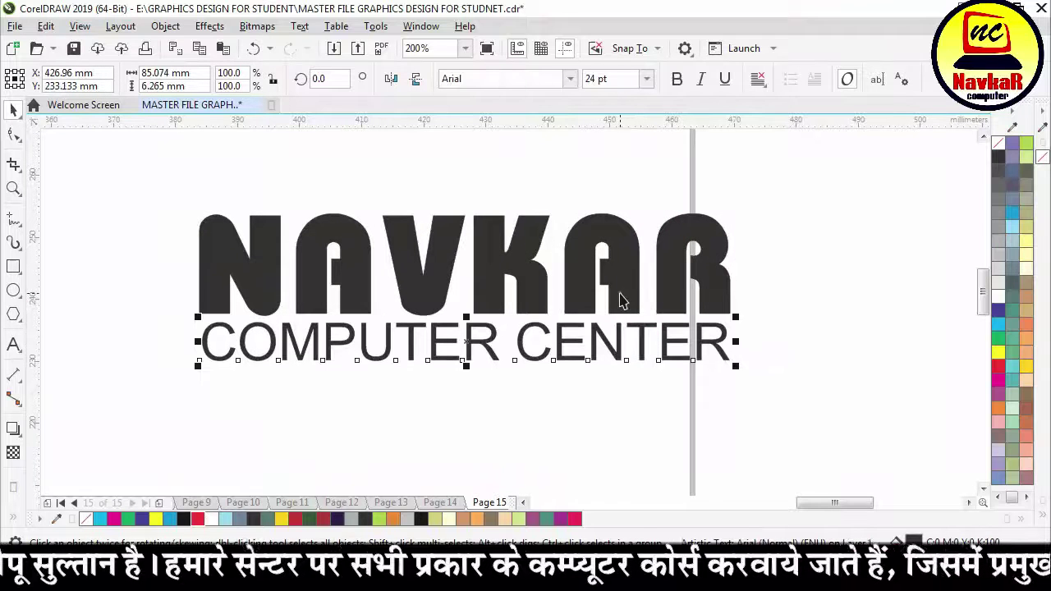
pyautogui.click(605, 399)
pyautogui.scroll(-1, 630, 345)
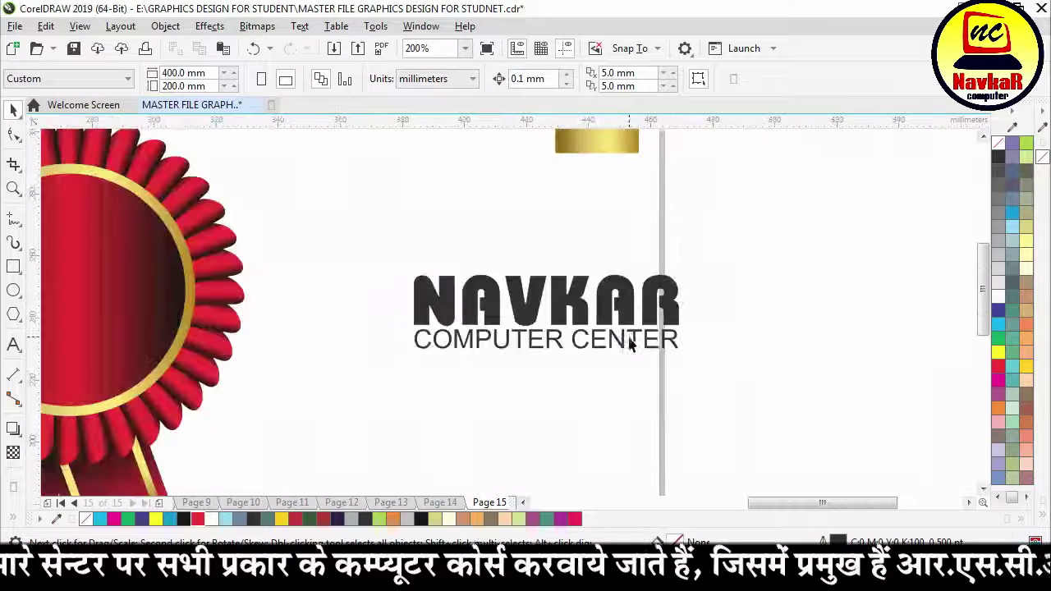
# Move both text lines onto the new badge's circle and scale them down to about 56 mm wide.
pyautogui.moveTo(719, 271); pyautogui.dragTo(394, 377)
pyautogui.scroll(-1, 657, 345)
pyautogui.moveTo(574, 334); pyautogui.dragTo(363, 328)
pyautogui.scroll(2, 363, 329)
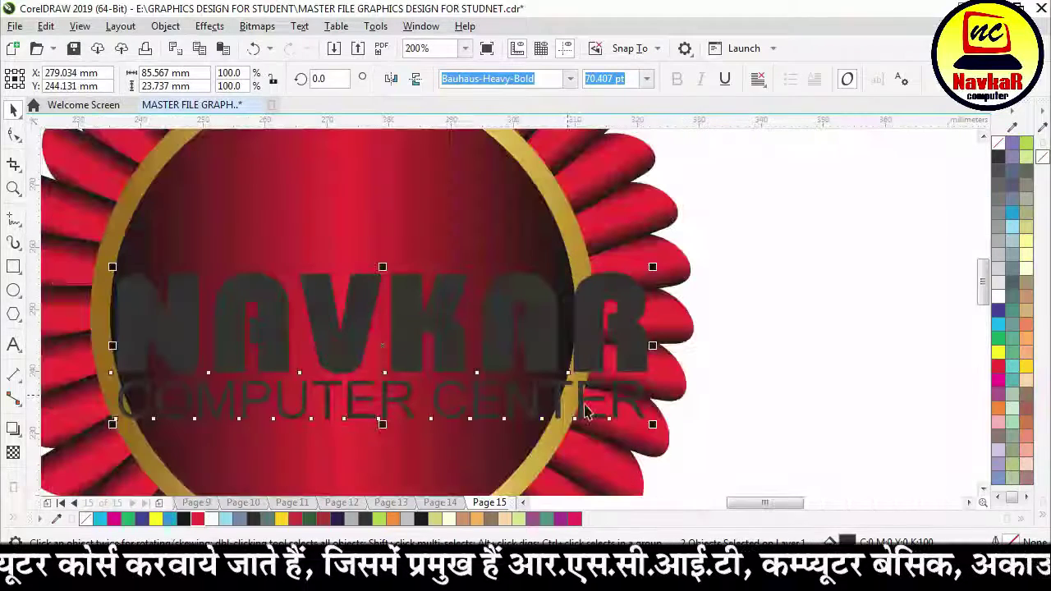
pyautogui.moveTo(649, 424); pyautogui.dragTo(566, 412)
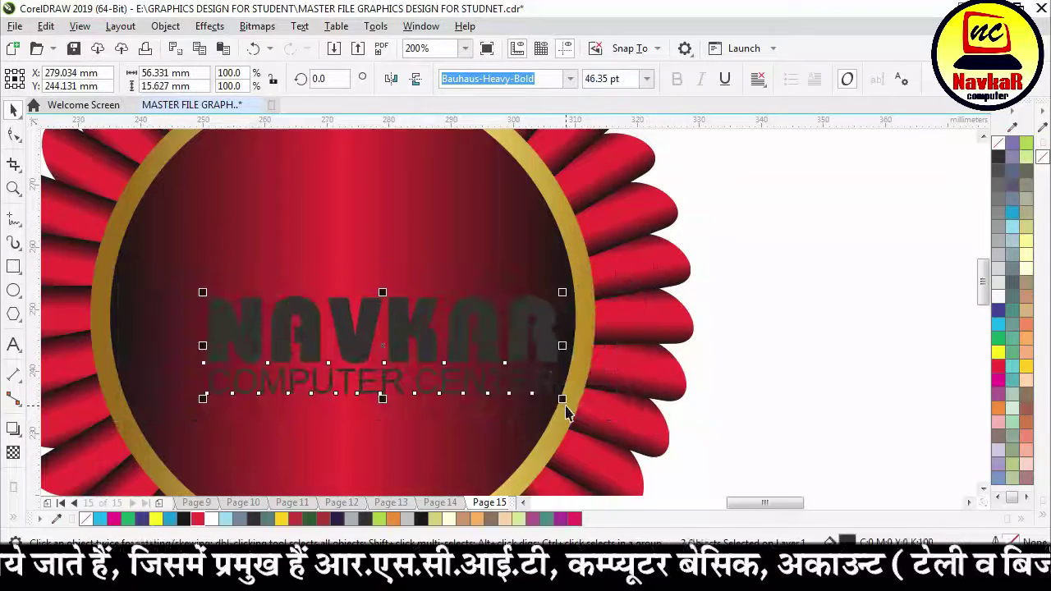
# Group the two text lines and center them horizontally and vertically in the badge's circle.
pyautogui.keyDown('shift'); pyautogui.click(439, 267); pyautogui.keyUp('shift')
pyautogui.press('c')
pyautogui.press('e')
pyautogui.click(761, 260)
pyautogui.click(515, 302)
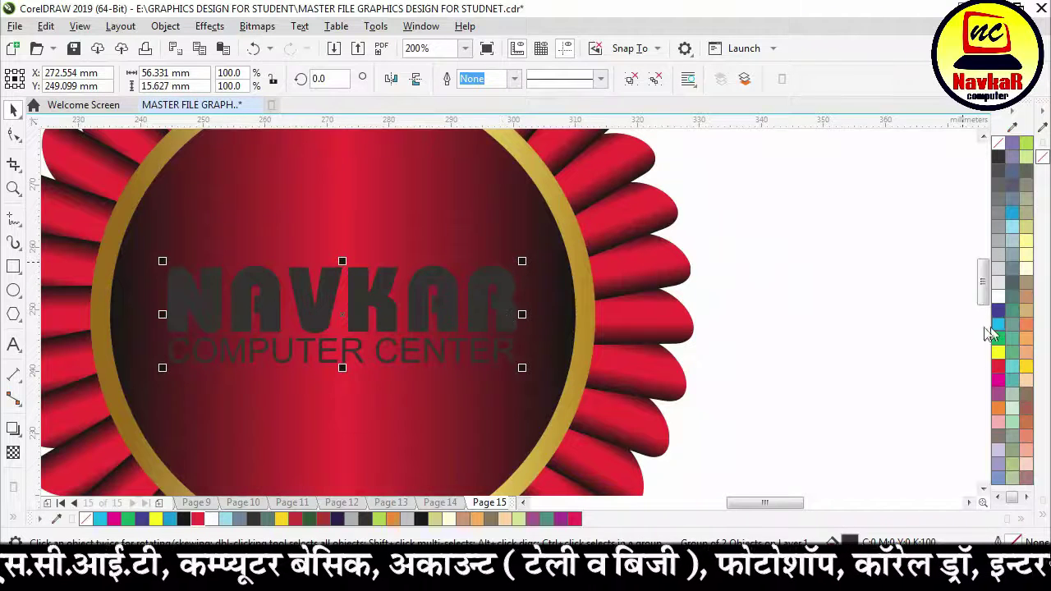
# Fill the text group with white and enlarge it from its center to about 65 mm wide.
pyautogui.click(998, 296)
pyautogui.moveTo(525, 370); pyautogui.dragTo(550, 393)
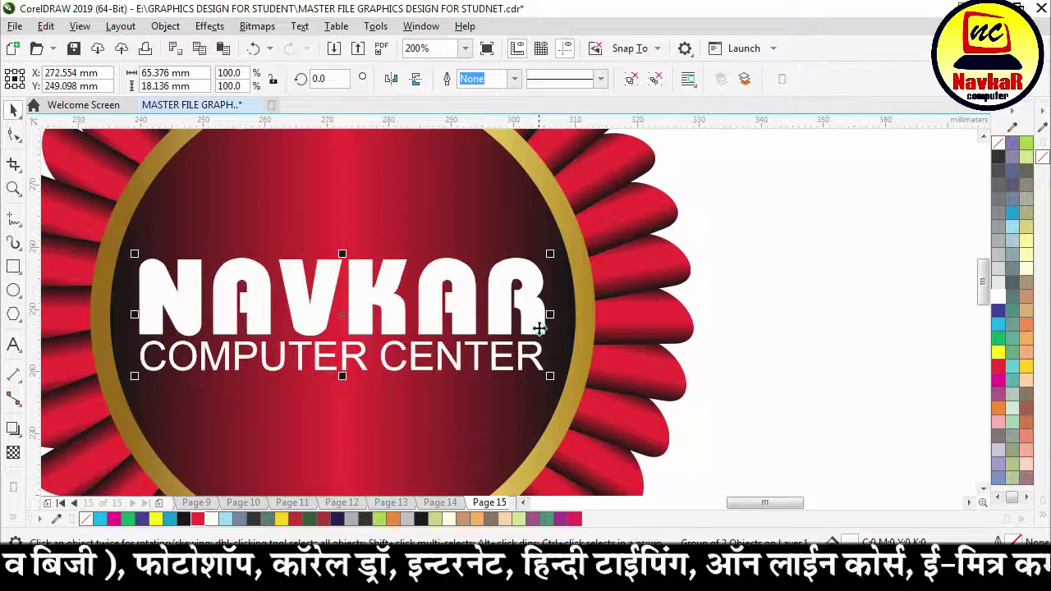
pyautogui.moveTo(539, 329); pyautogui.dragTo(539, 328)
pyautogui.click(797, 343)
# Create a slightly offset black copy behind the white text as a shadow, with uniform transparency of 50.
pyautogui.scroll(4, 545, 366)
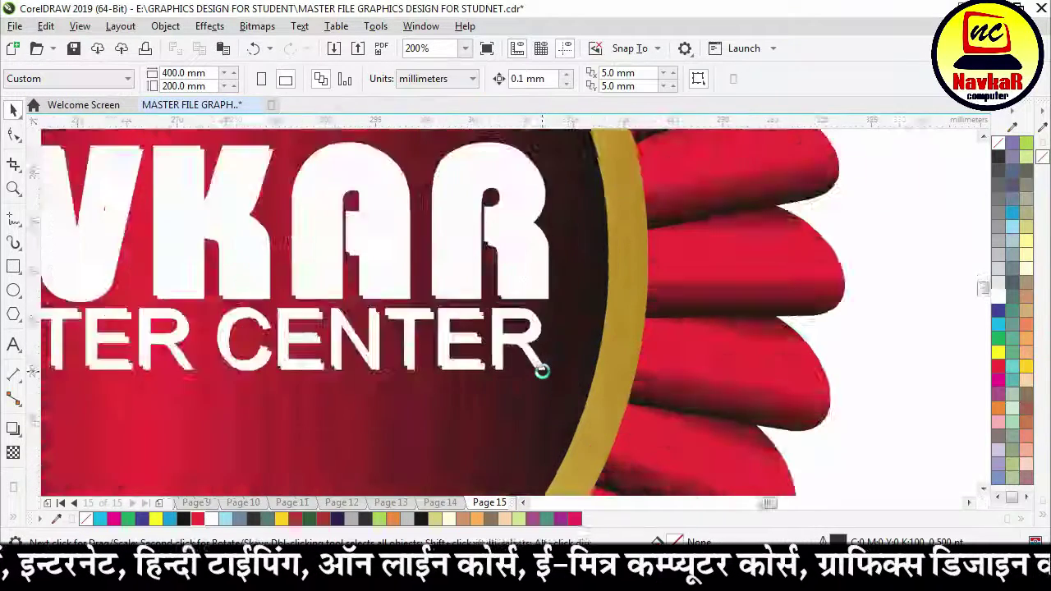
pyautogui.click(543, 334)
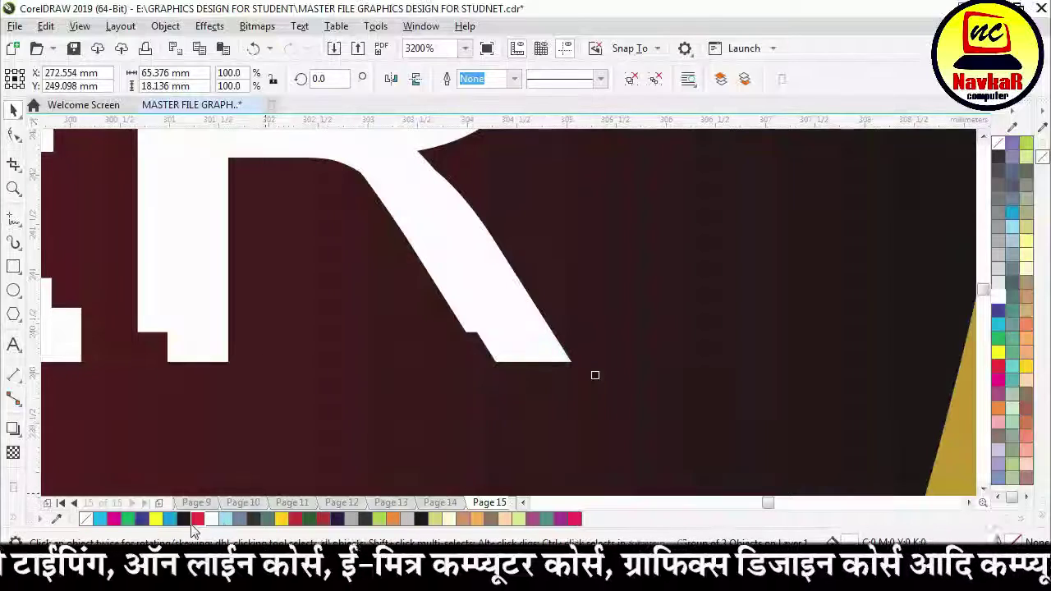
pyautogui.scroll(-4, 678, 371)
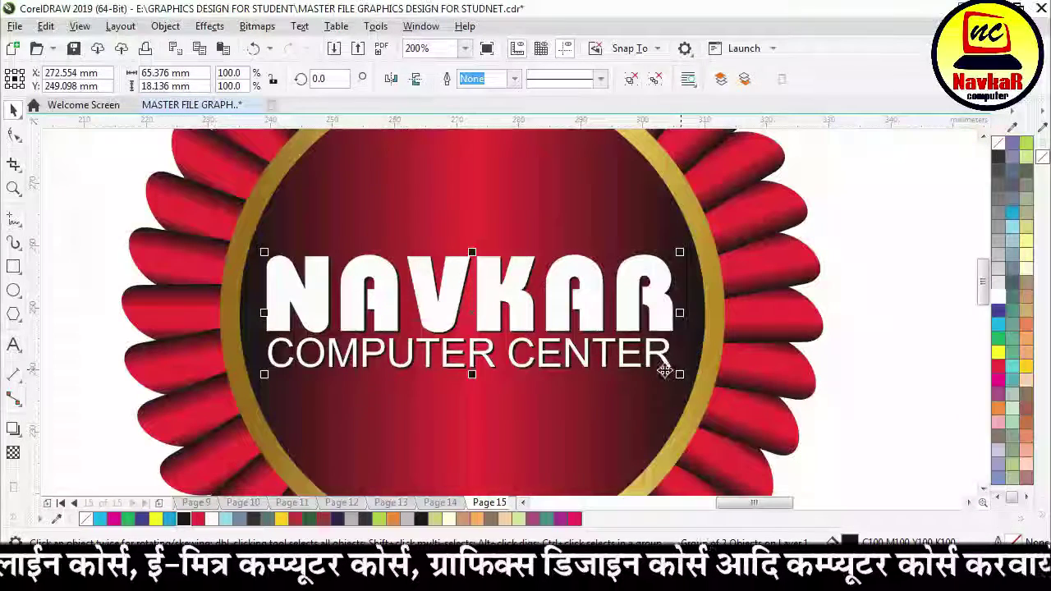
pyautogui.click(14, 452)
pyautogui.click(38, 78)
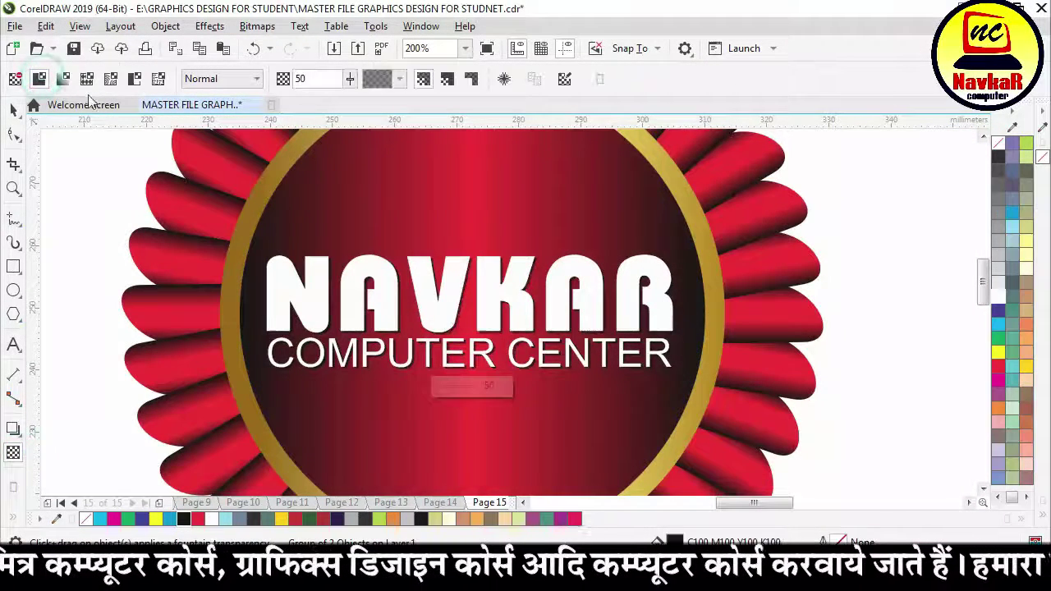
pyautogui.click(13, 110)
pyautogui.click(864, 259)
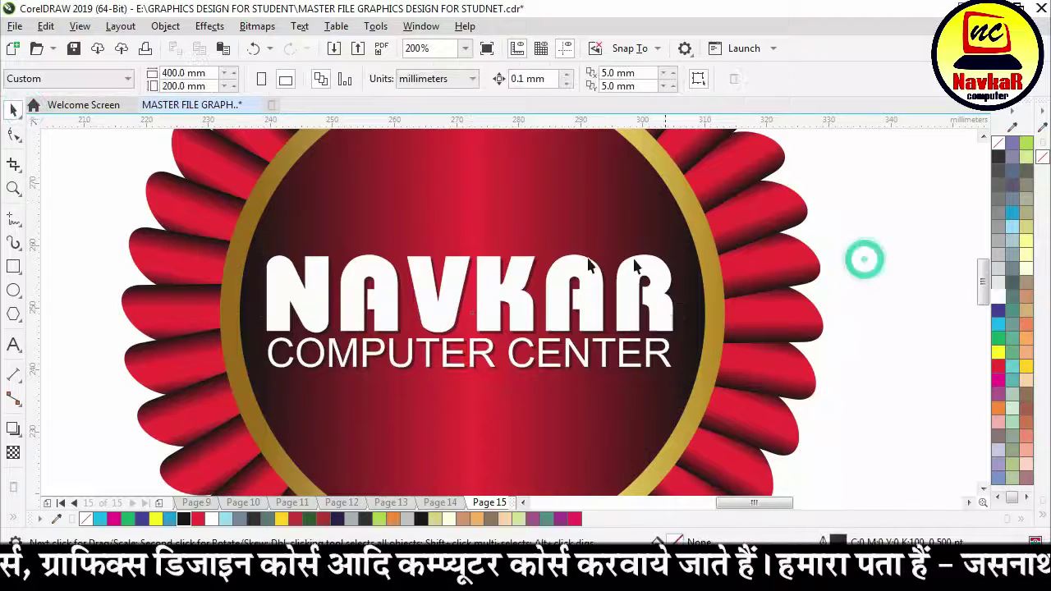
# Enlarge the complete badge to about 121 mm wide and place a copy of it to its right.
pyautogui.scroll(-2, 588, 263)
pyautogui.moveTo(348, 170); pyautogui.dragTo(563, 476)
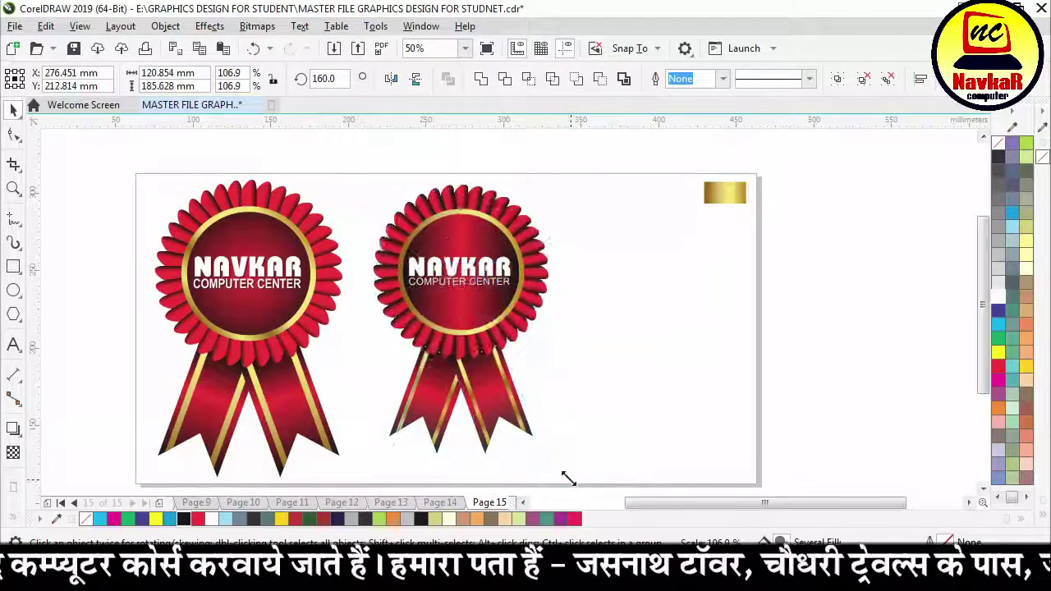
pyautogui.moveTo(462, 317); pyautogui.dragTo(640, 328)
pyautogui.click(797, 270)
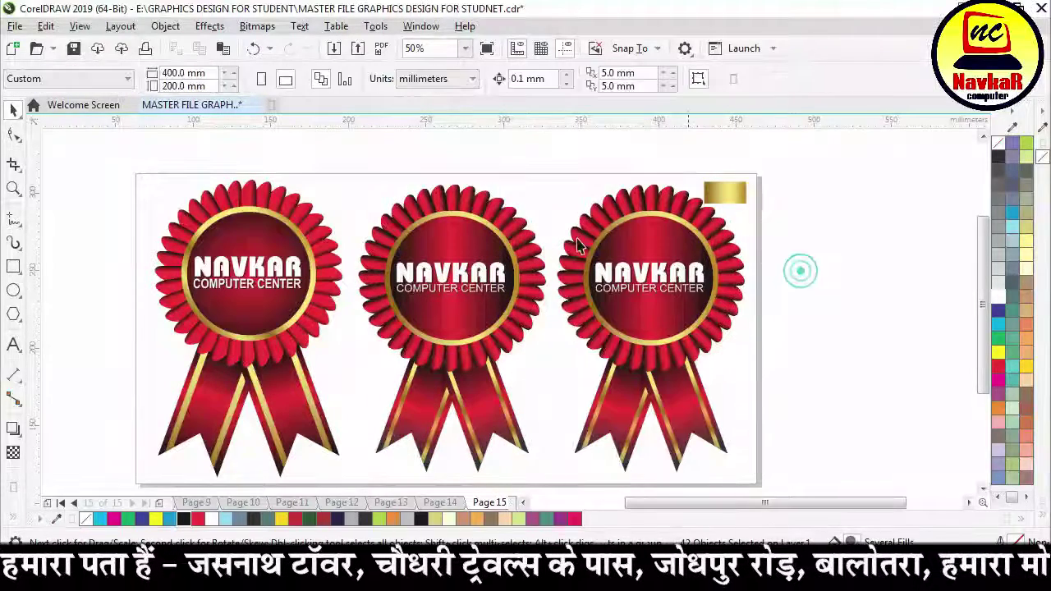
# Create color styles from all the colors of the middle badge.
pyautogui.scroll(-2, 509, 183)
pyautogui.moveTo(397, 152); pyautogui.dragTo(544, 389)
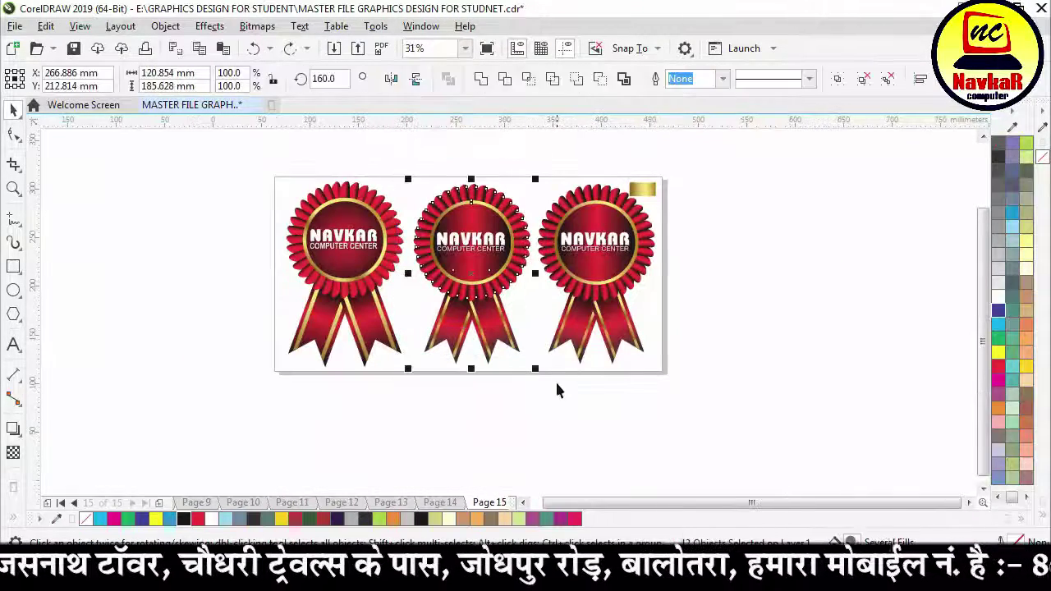
pyautogui.hotkey('ctrl', 'F6')
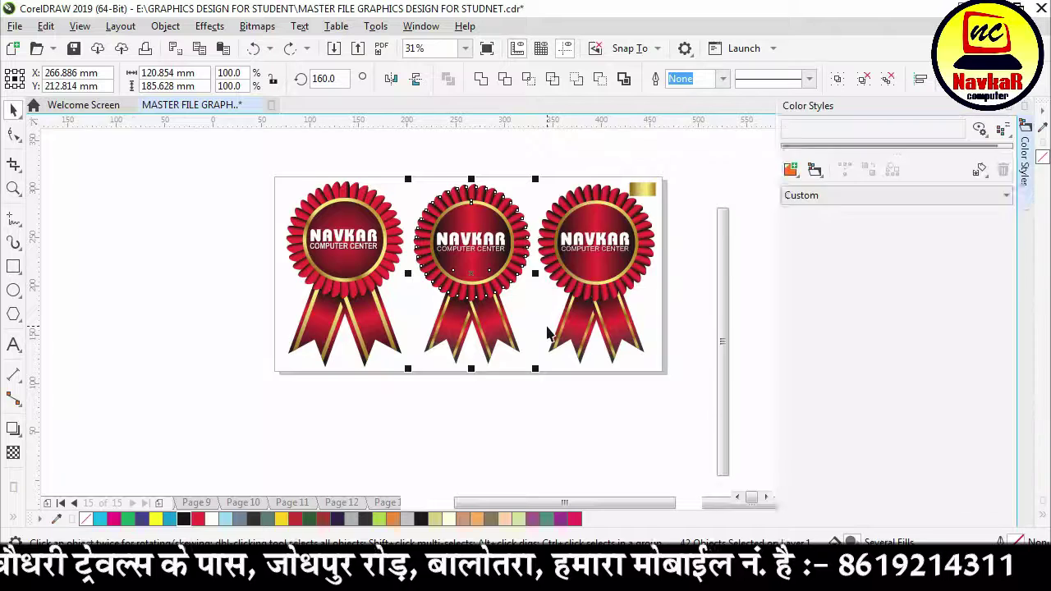
pyautogui.moveTo(364, 259); pyautogui.dragTo(929, 164)
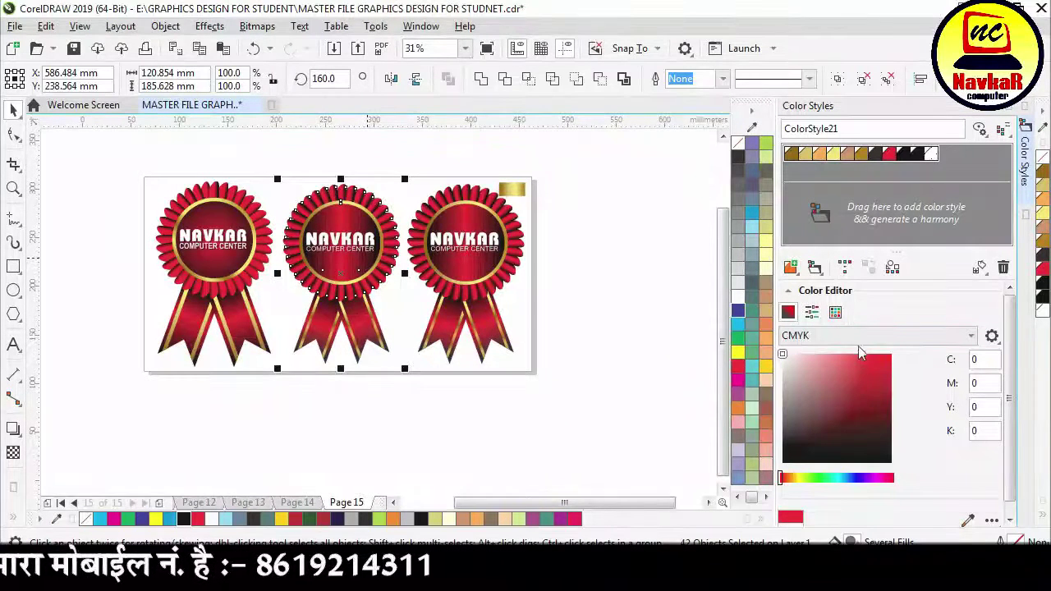
pyautogui.click(845, 477)
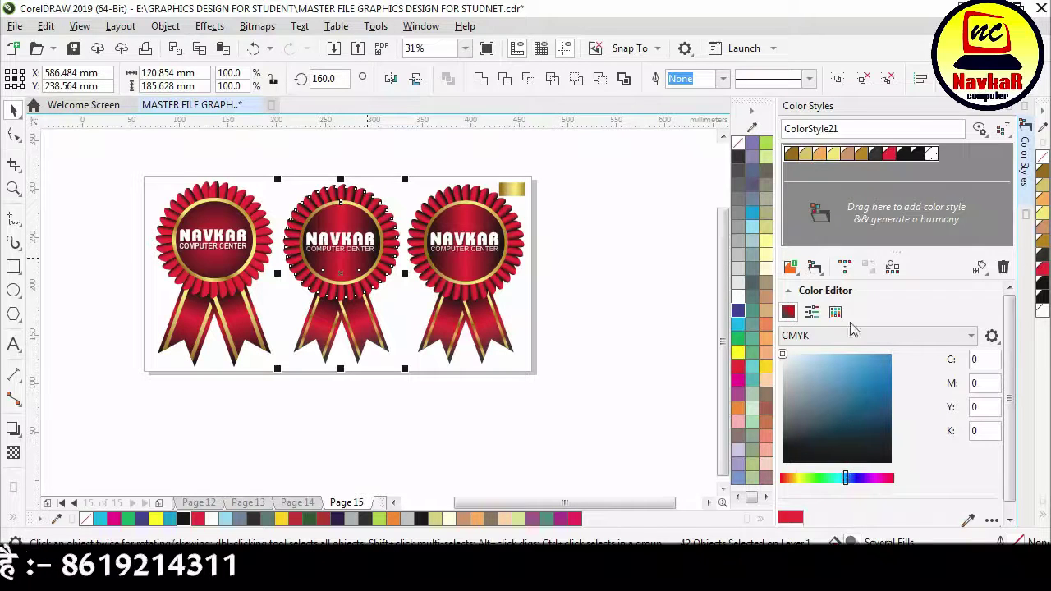
# Shift the middle badge's red color style to a blue hue of C85 M80 Y0 K0.
pyautogui.click(887, 156)
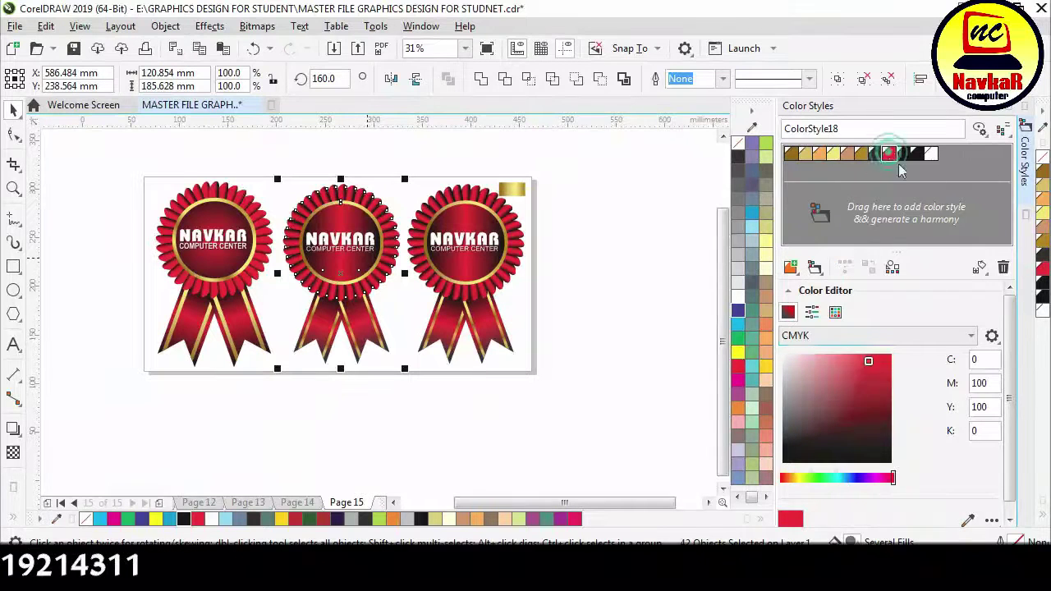
pyautogui.click(855, 478)
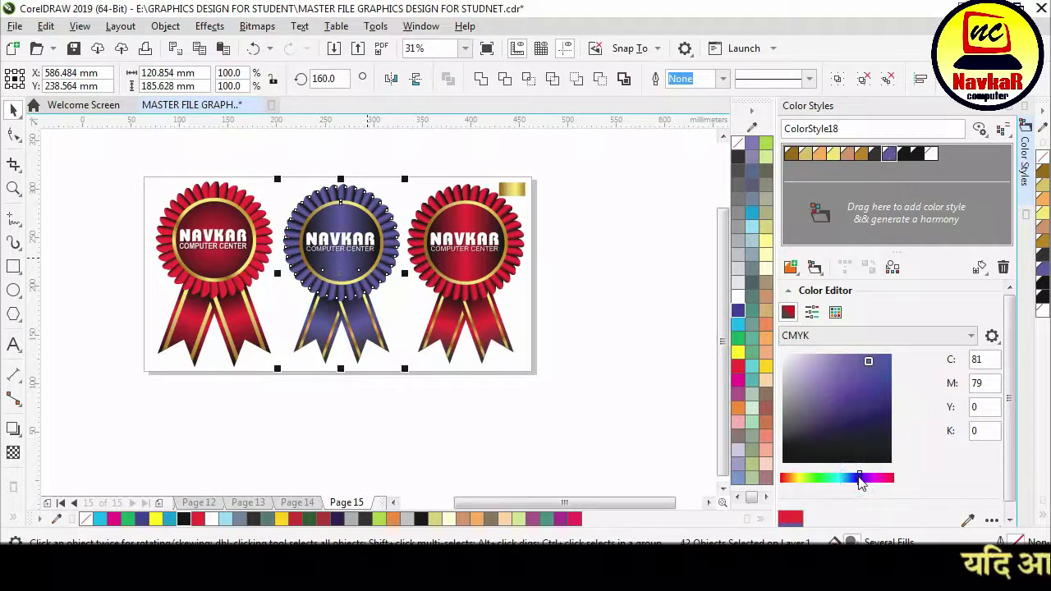
pyautogui.moveTo(868, 361)
pyautogui.mouseDown()
pyautogui.moveTo(876, 396)
pyautogui.moveTo(892, 387)
pyautogui.moveTo(886, 403)
pyautogui.moveTo(850, 415)
pyautogui.mouseUp()
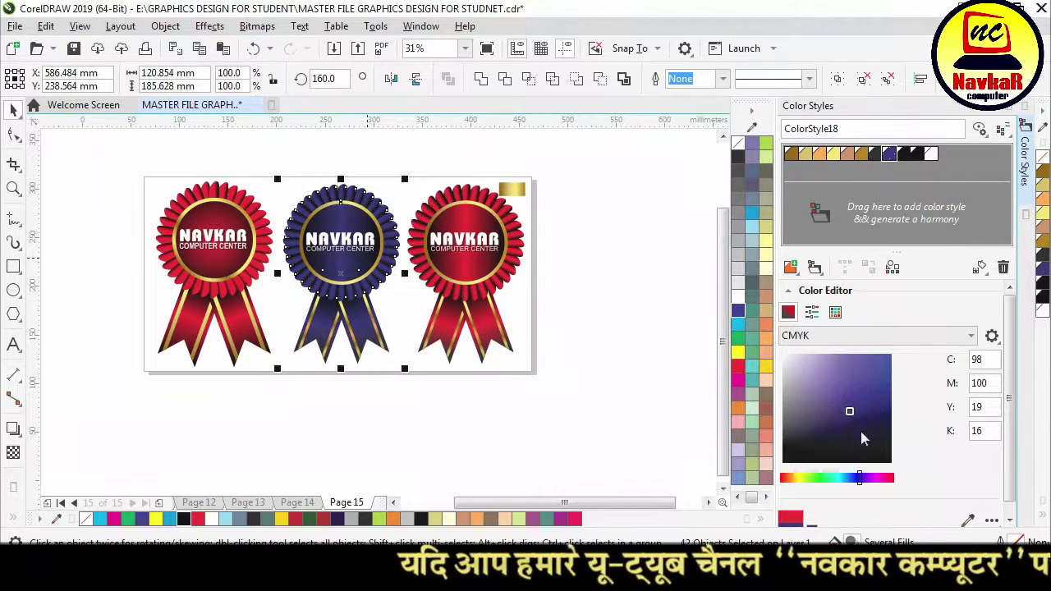
pyautogui.moveTo(857, 483)
pyautogui.mouseDown()
pyautogui.moveTo(886, 478)
pyautogui.moveTo(782, 483)
pyautogui.moveTo(861, 483)
pyautogui.mouseUp()
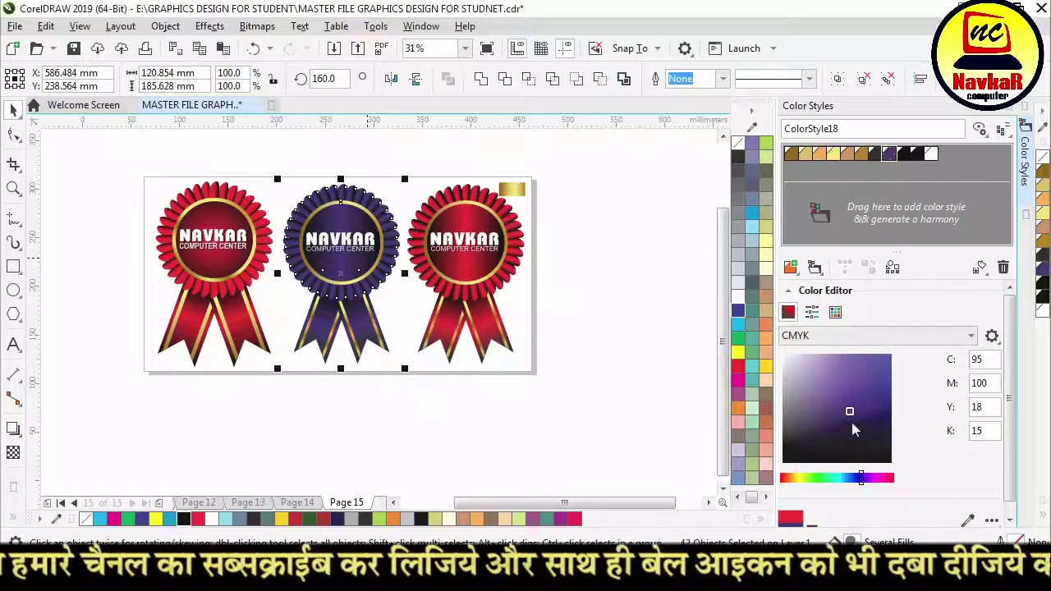
pyautogui.moveTo(850, 413); pyautogui.dragTo(920, 336)
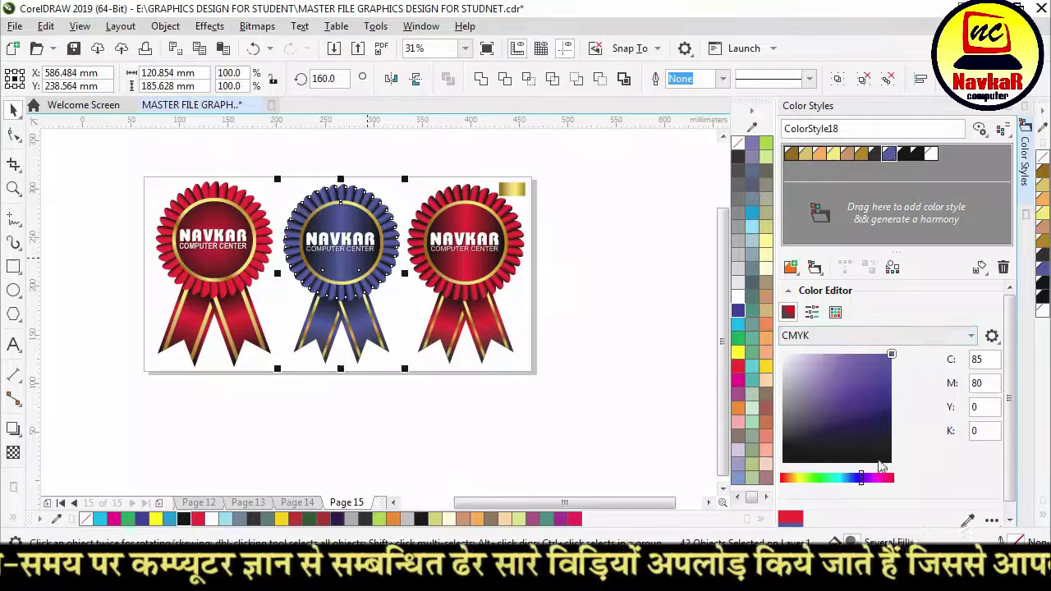
pyautogui.scroll(-1, 938, 481)
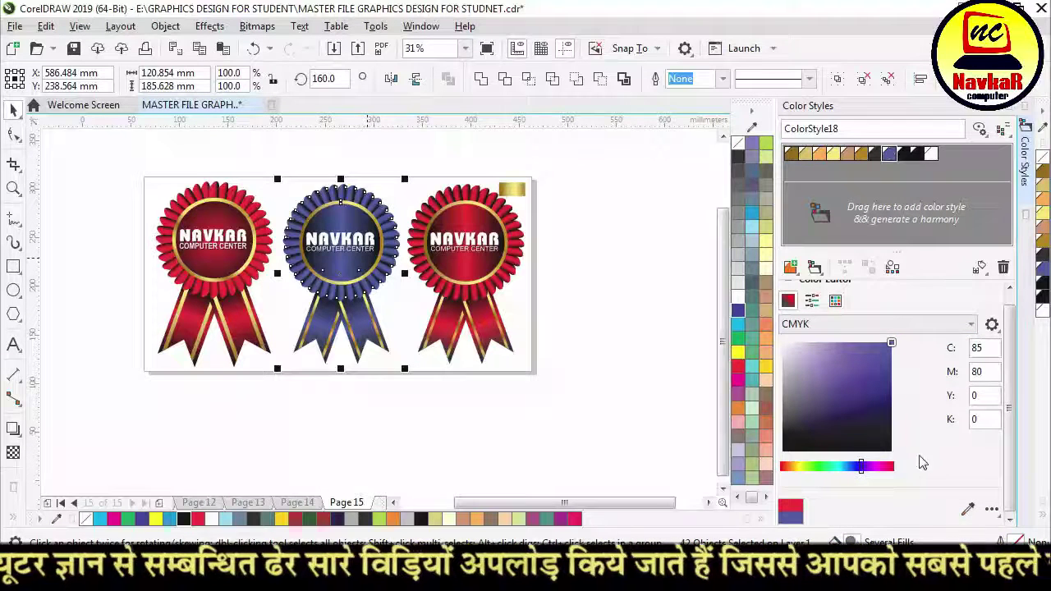
# Set the blue color style to C100 M100 Y0 K0 using the component sliders, then close Color Styles.
pyautogui.click(811, 300)
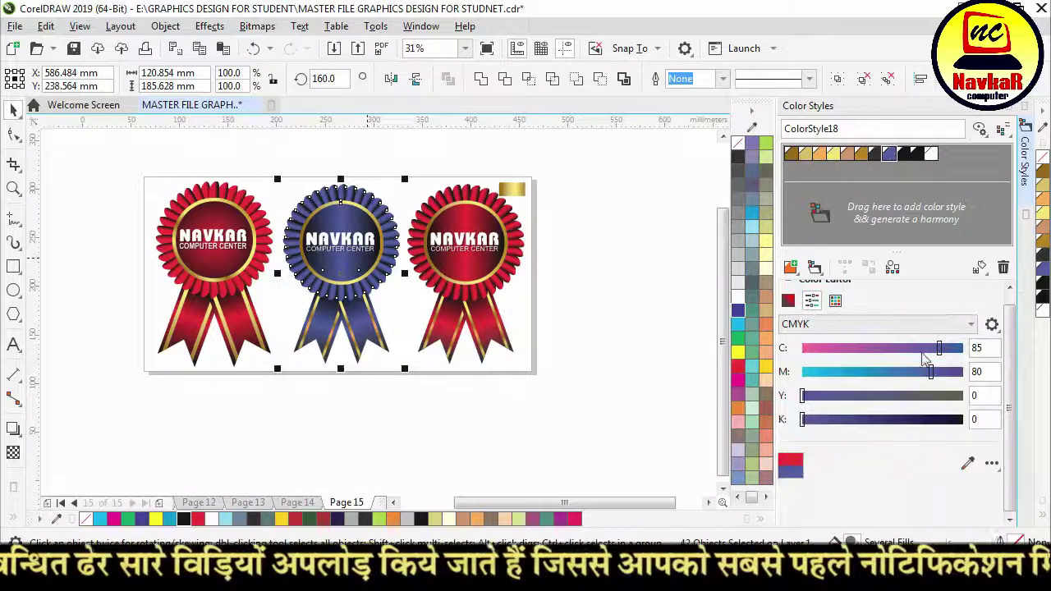
pyautogui.moveTo(938, 347); pyautogui.dragTo(964, 372)
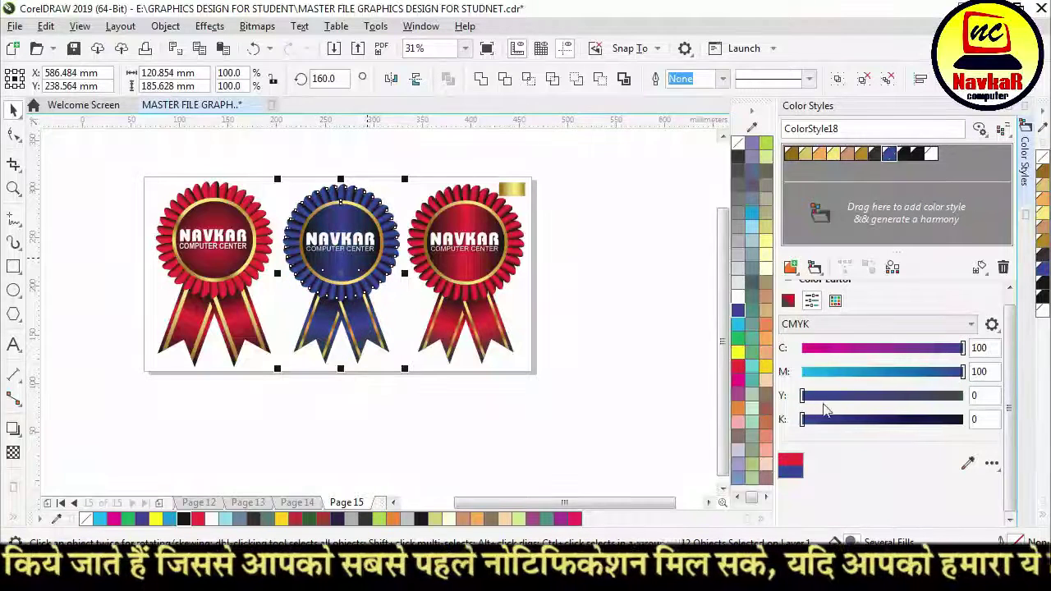
pyautogui.moveTo(803, 396); pyautogui.dragTo(761, 411)
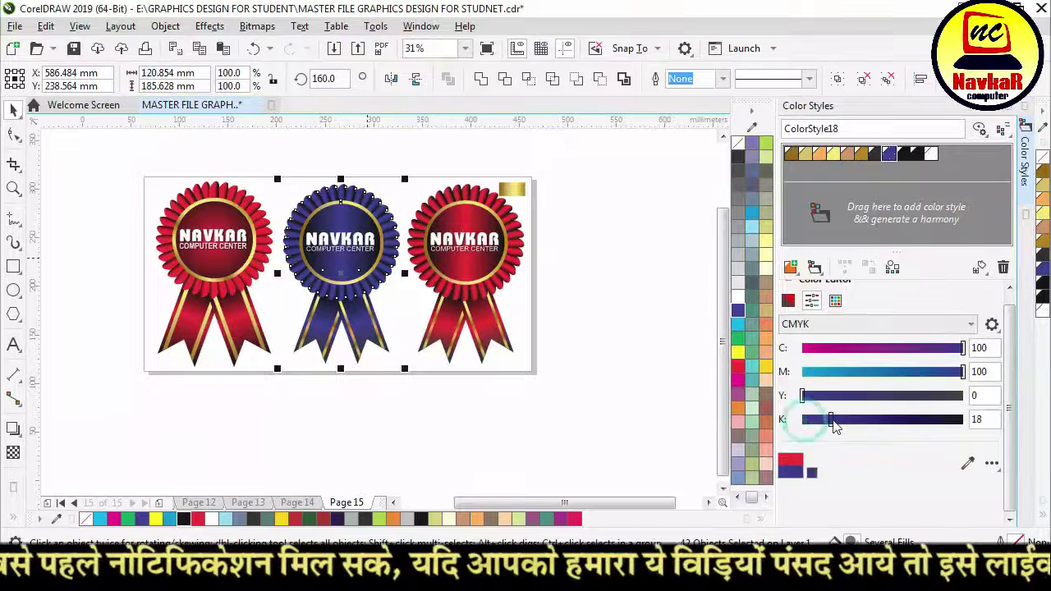
pyautogui.moveTo(832, 422); pyautogui.dragTo(797, 422)
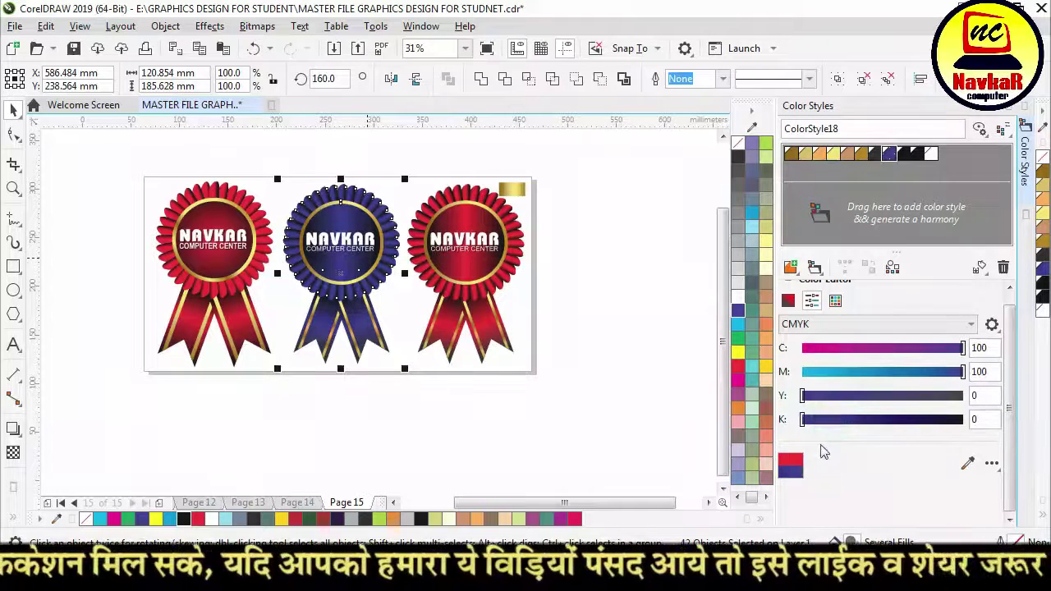
pyautogui.click(609, 240)
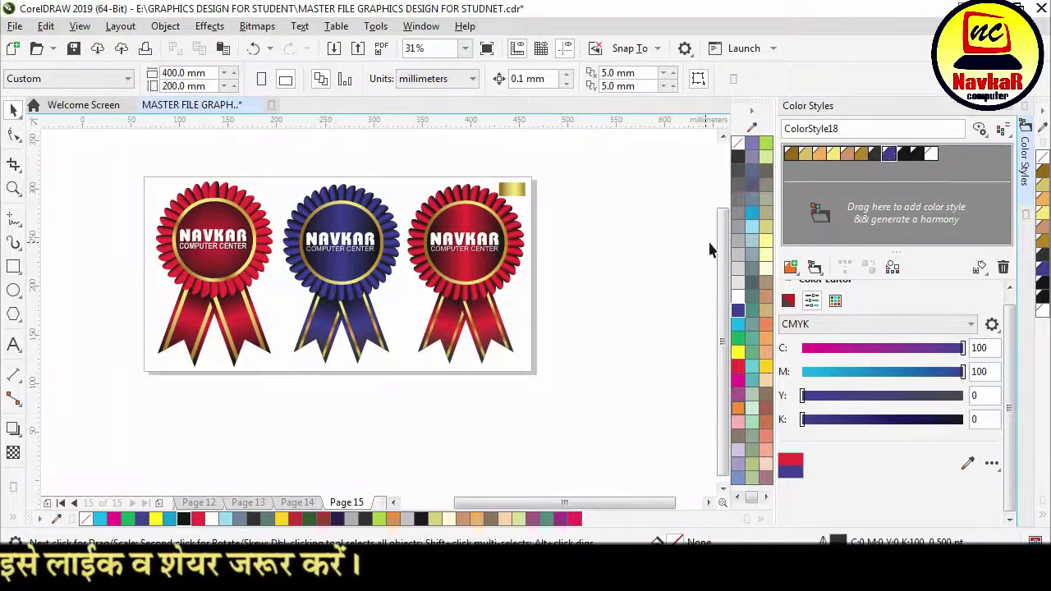
pyautogui.click(1025, 109)
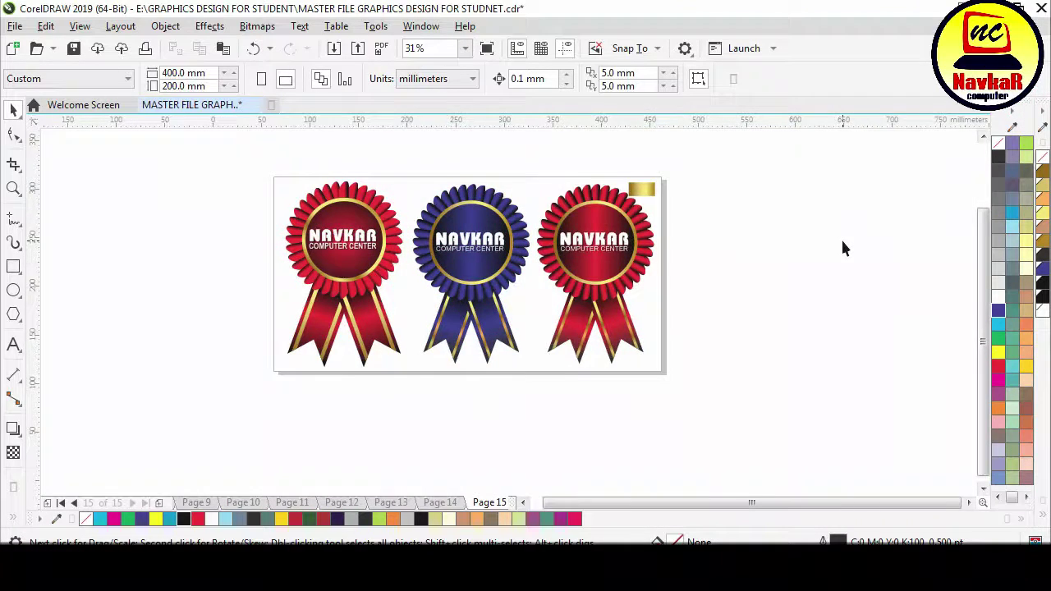